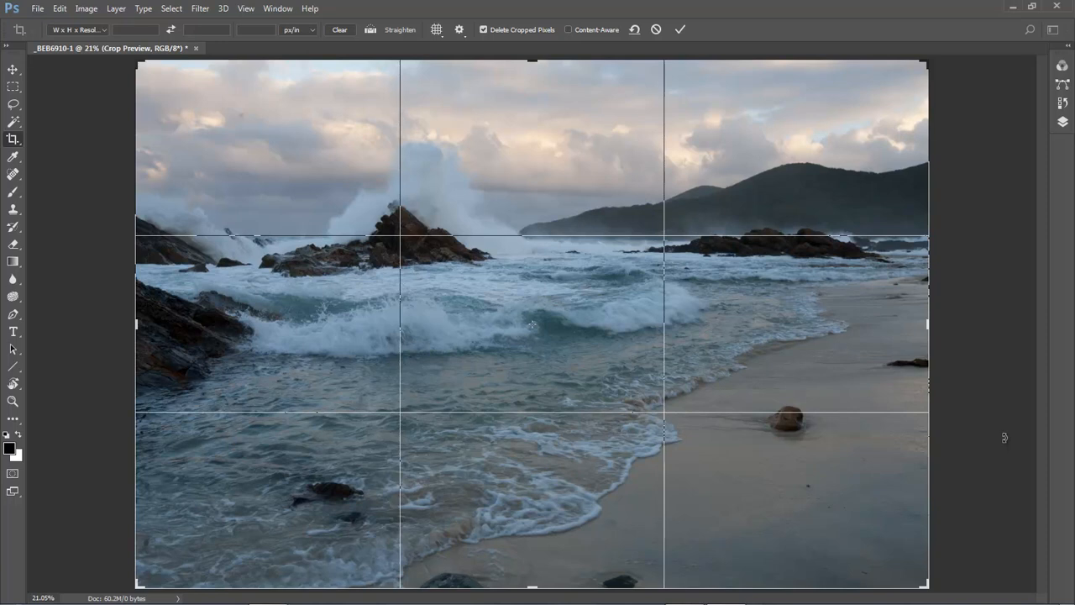
Step: Examine the seascape's composition with the Grid, Diagonal, Triangle, Golden Ratio and Golden Spiral crop overlays, without cropping
drag(1004, 437, 1004, 437)
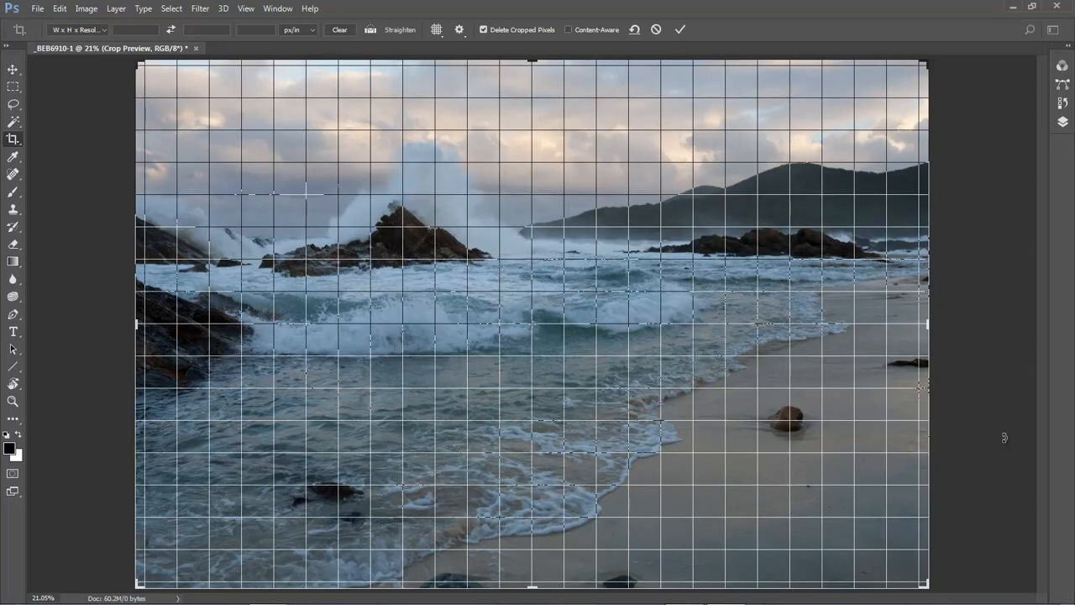
key(o)
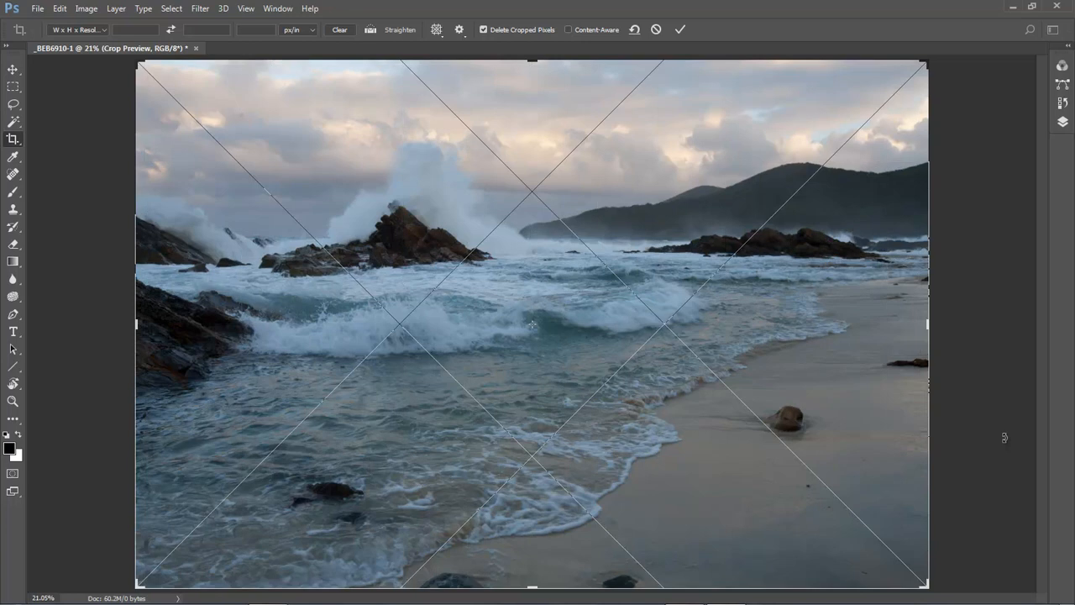
click(440, 35)
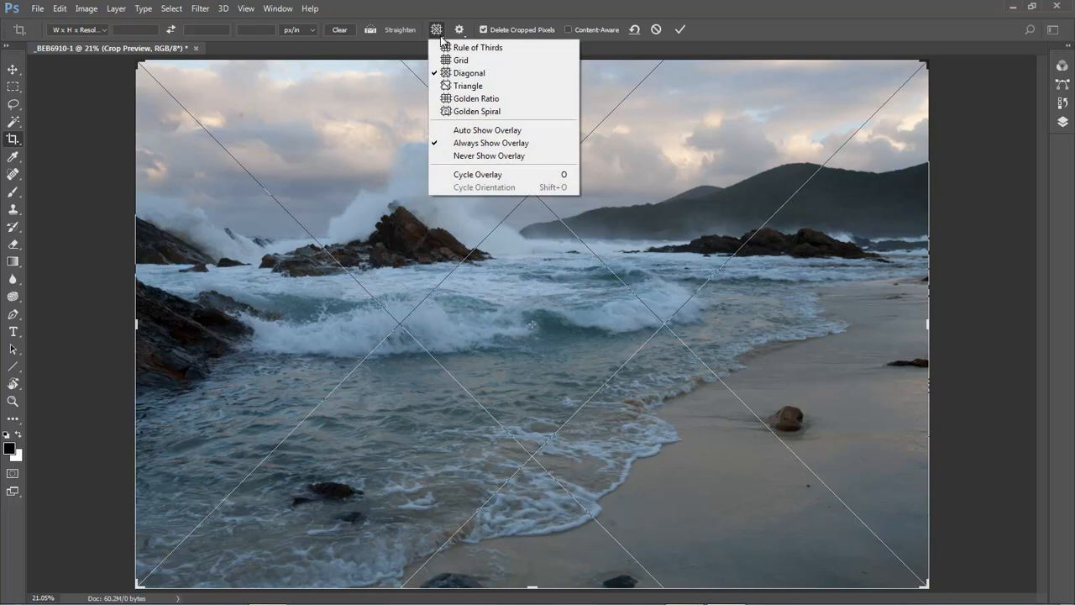
click(773, 32)
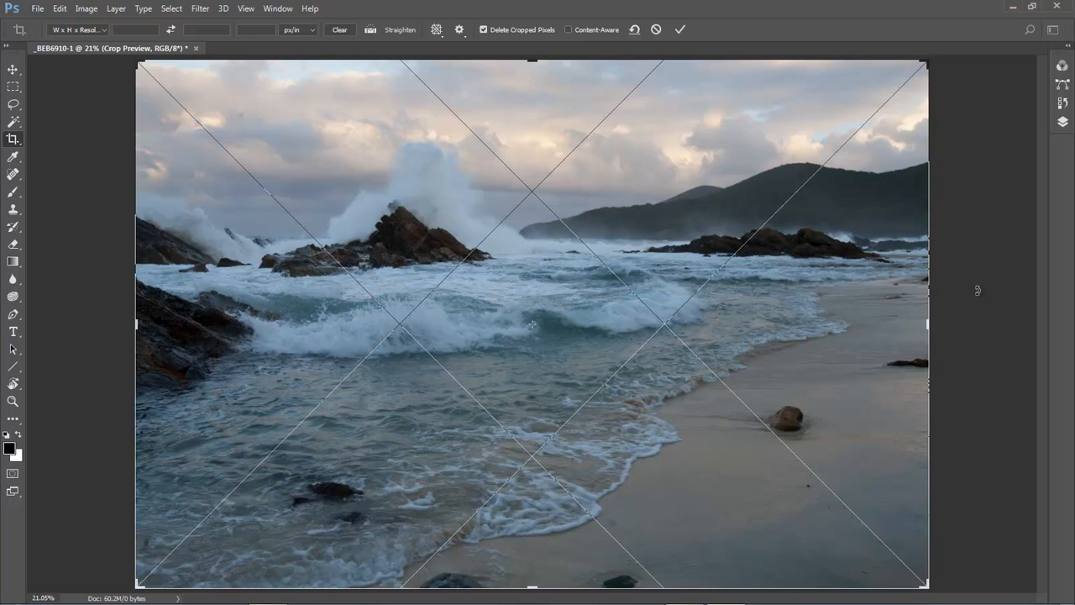
key(o)
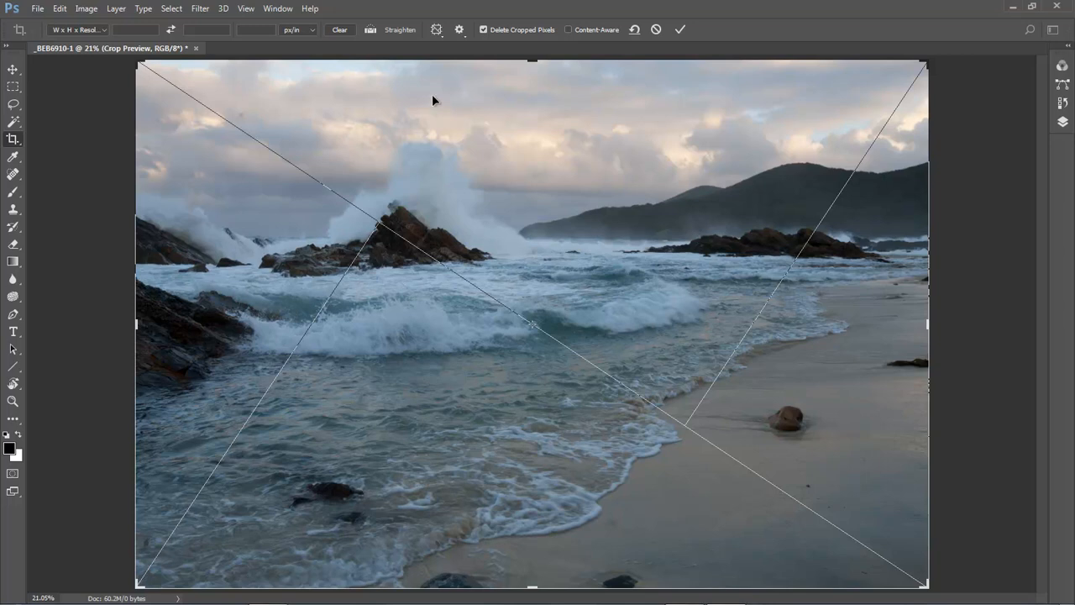
click(438, 31)
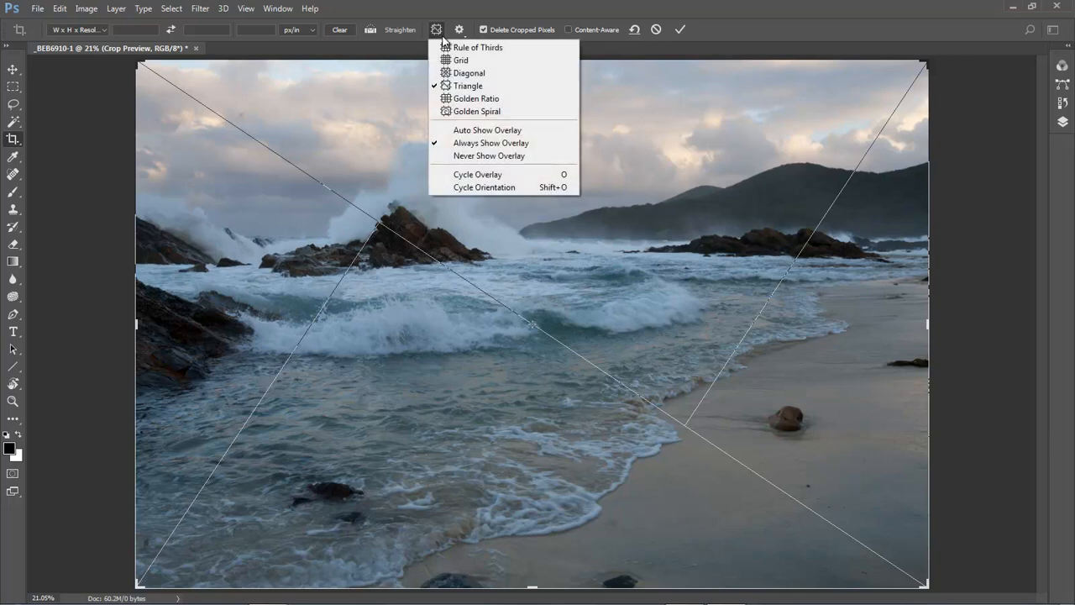
click(751, 35)
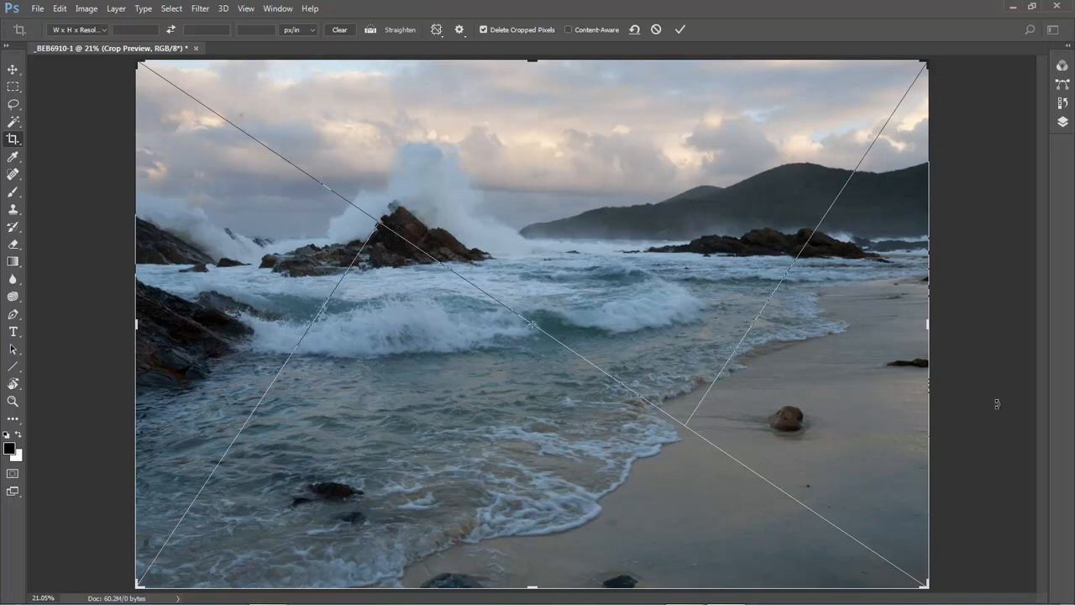
key(o)
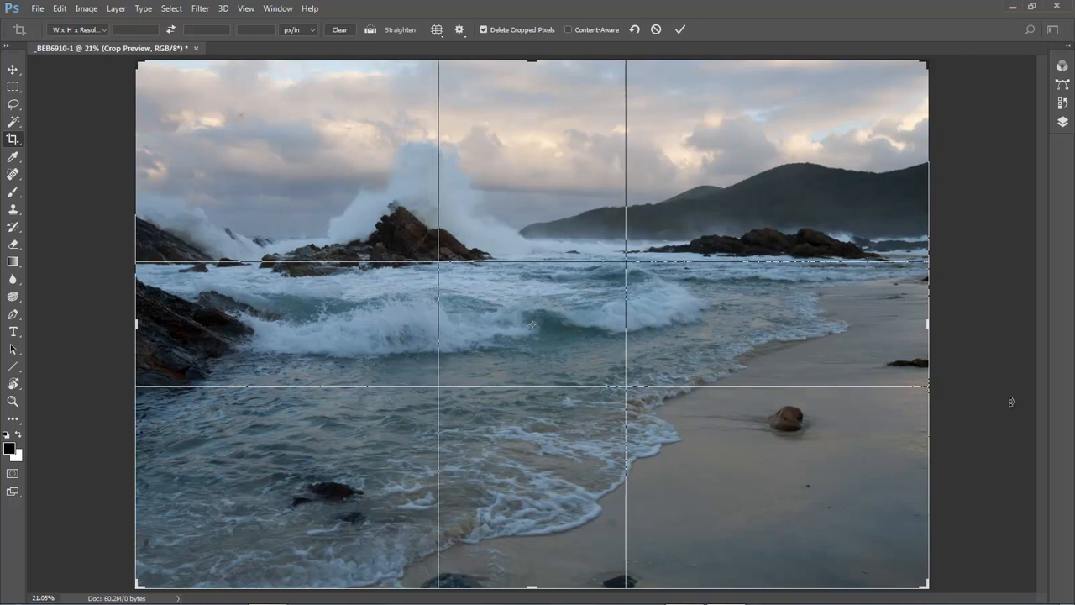
key(o)
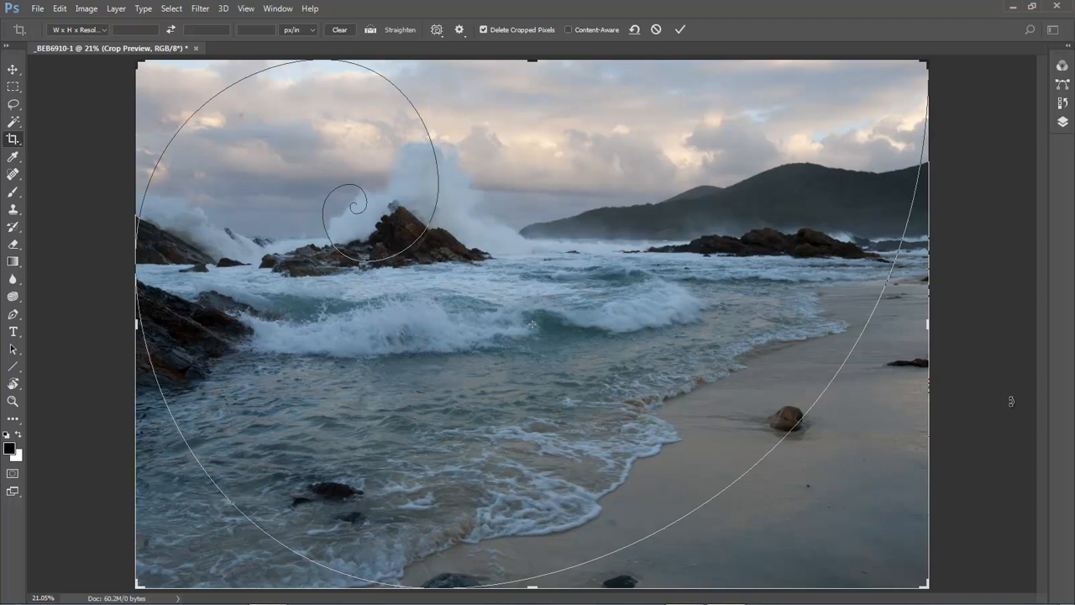
key(v)
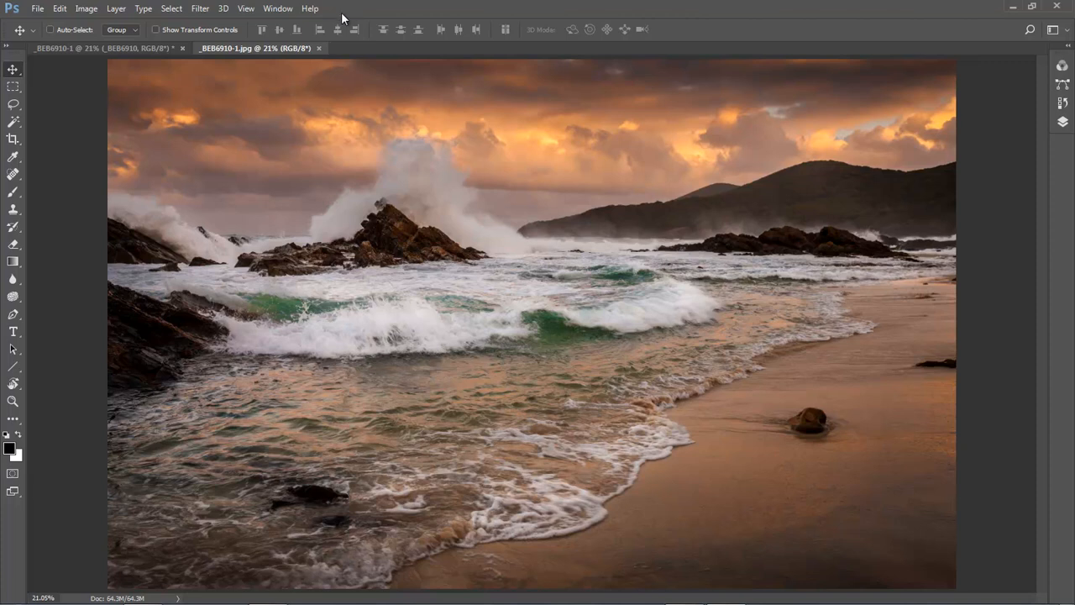
Step: Compare the unedited _BEB6910-1 document with the finished _BEB6910-1.jpg
click(59, 47)
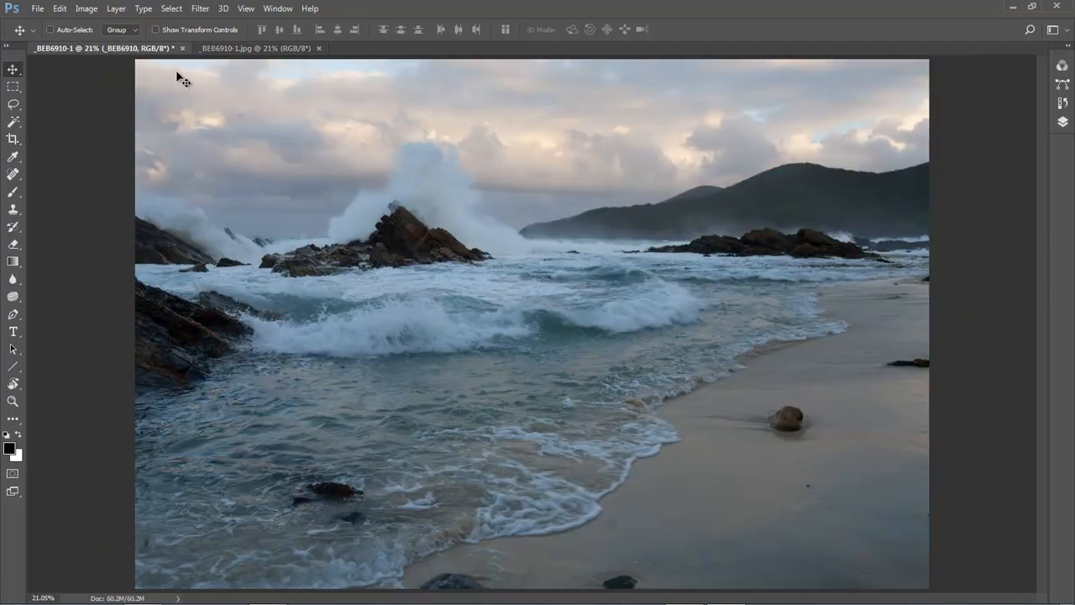
click(263, 47)
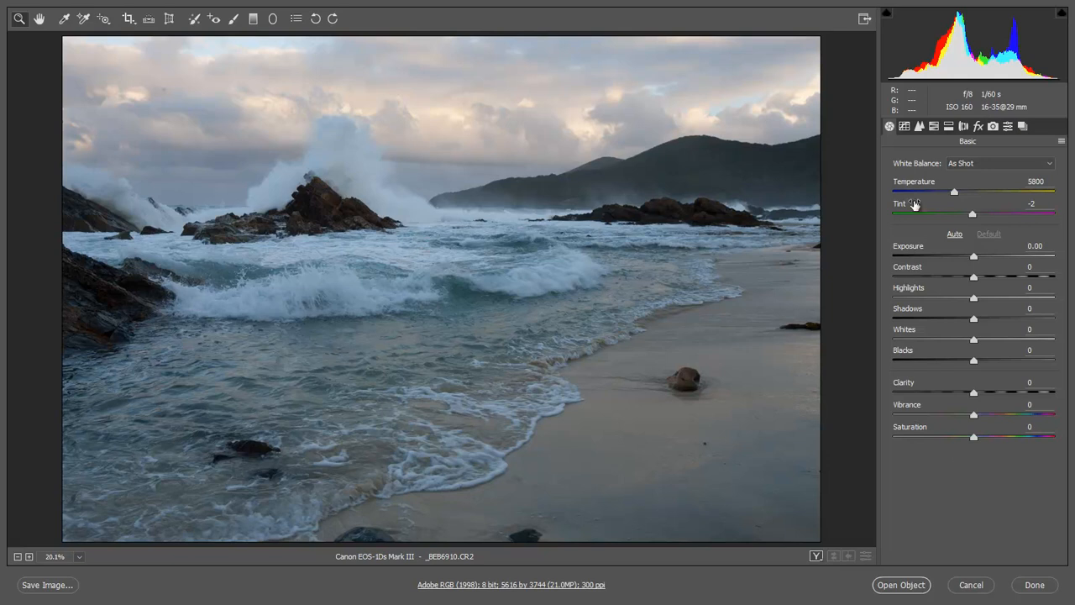
Step: Remove chromatic aberration and enable the lens profile corrections for the raw photo in Camera Raw
click(963, 127)
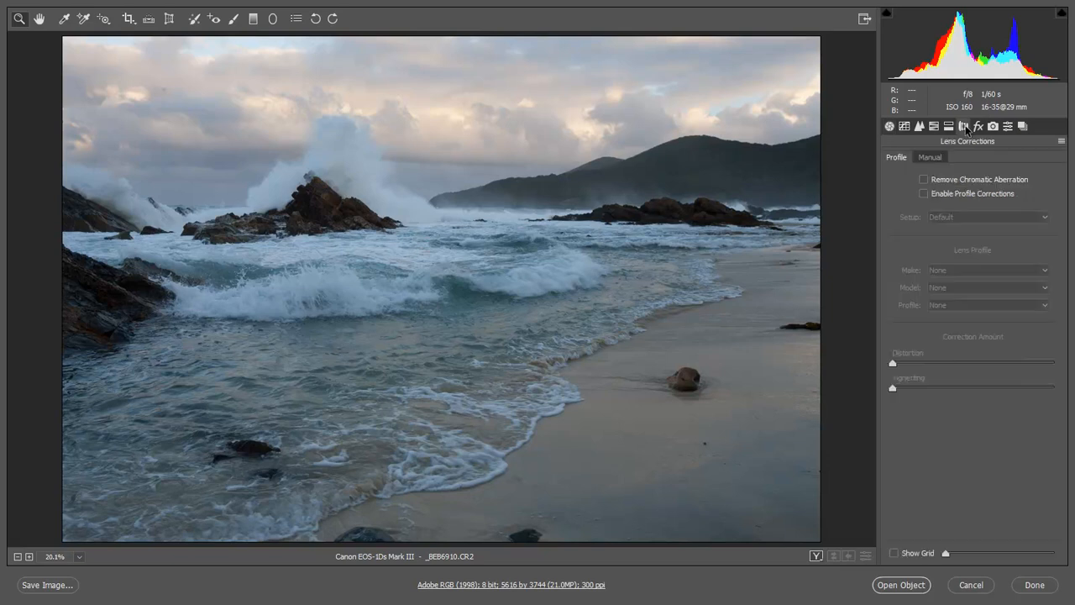
click(924, 180)
click(924, 194)
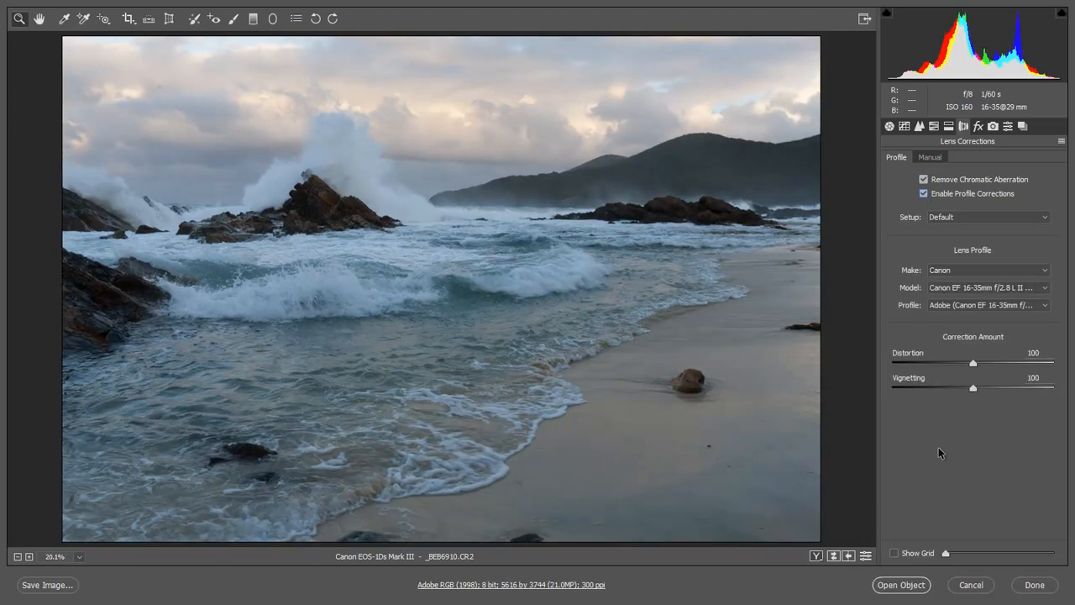
Step: Compare the photo with and without the lens profile corrections, leaving them enabled
click(923, 194)
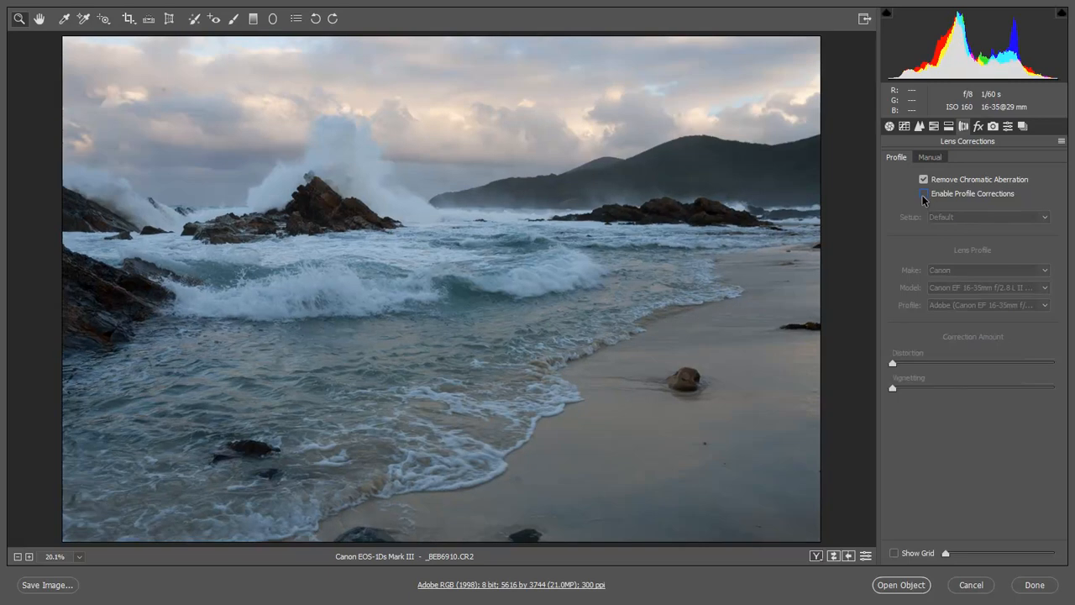
click(923, 194)
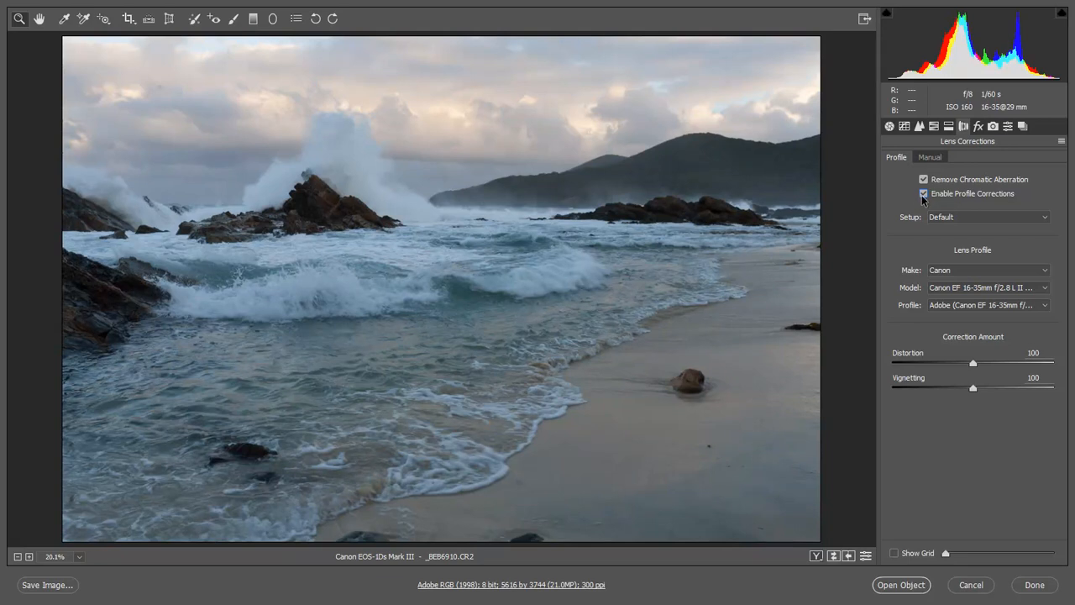
click(923, 194)
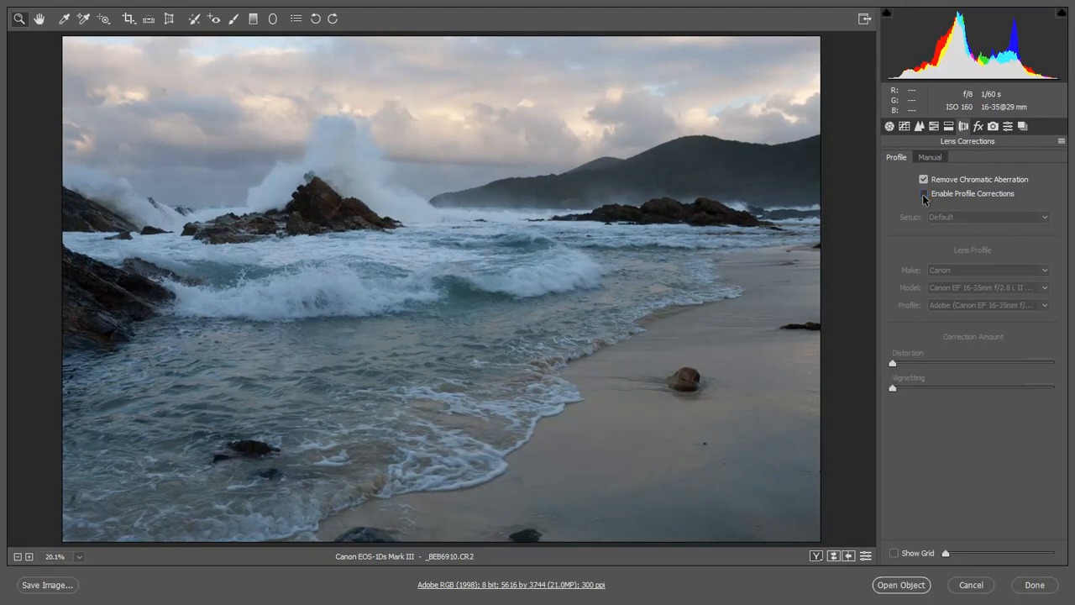
click(924, 195)
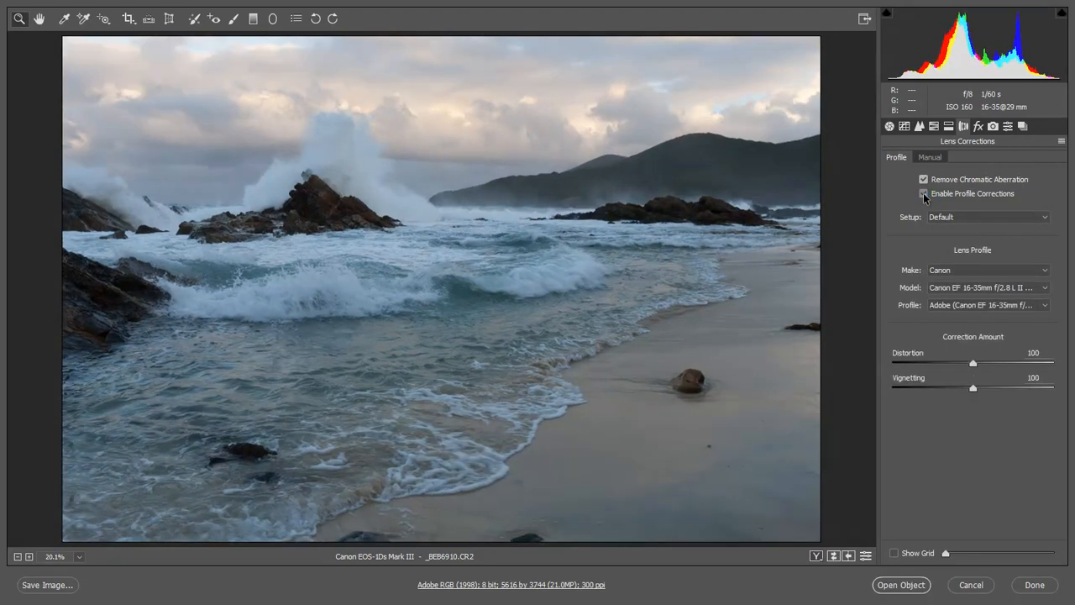
click(924, 194)
click(924, 194)
Step: Darken the photo's edges with a Highlight Priority post-crop vignette at an Amount of -13
click(979, 127)
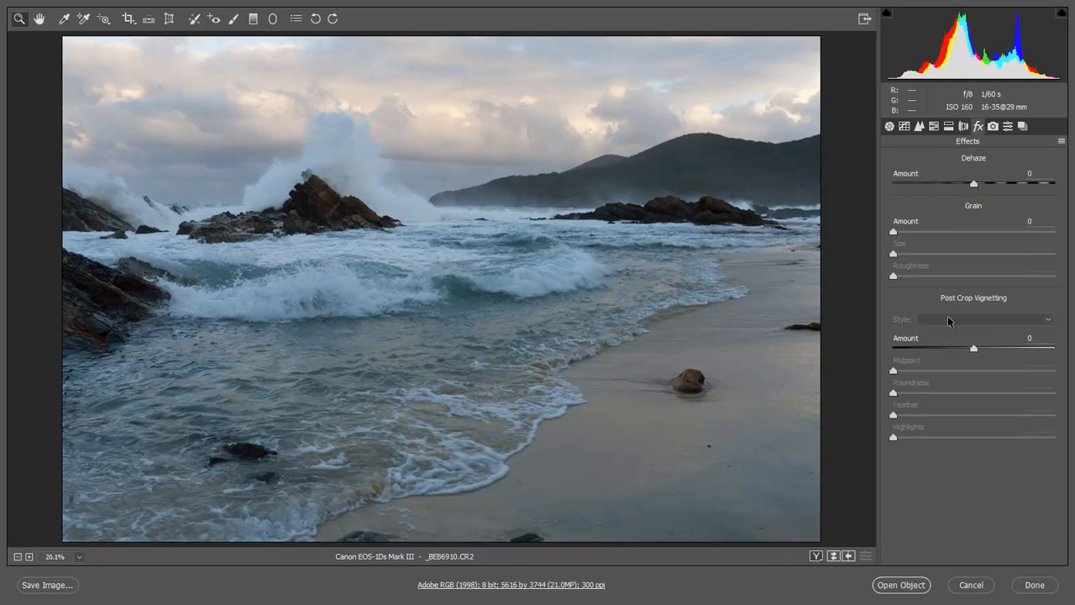
click(973, 348)
drag(972, 351, 962, 354)
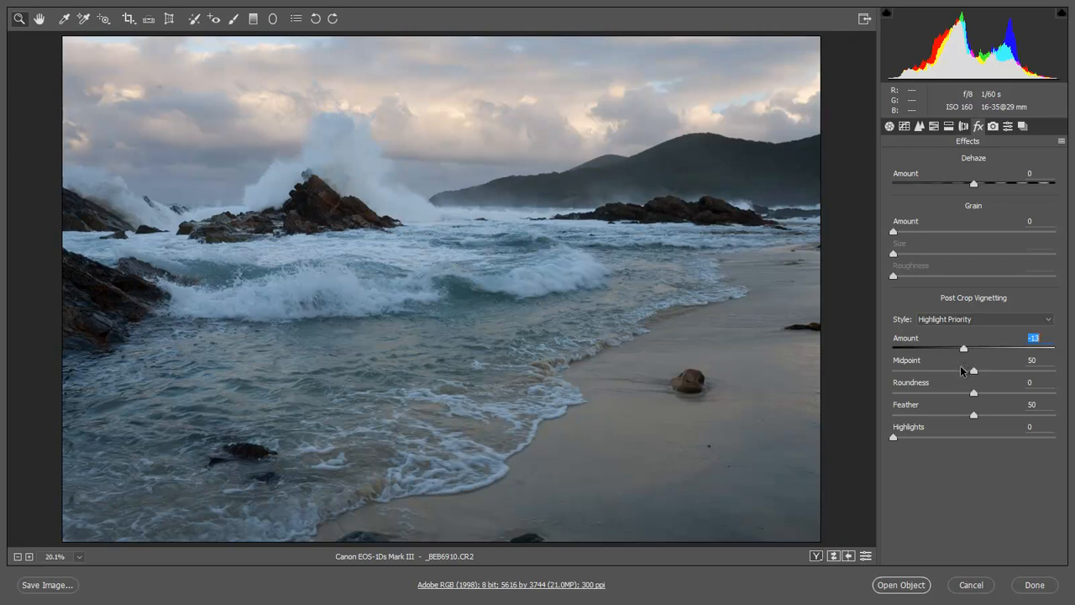
Step: Try a Vibrance of +69 on the photo and reset it to 0
click(889, 127)
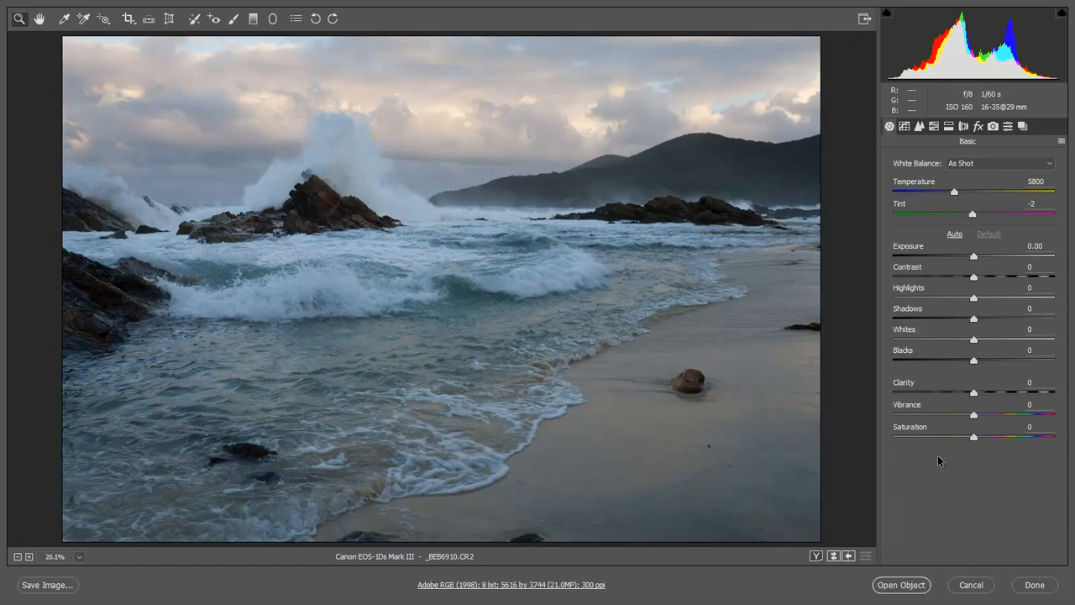
drag(974, 415, 1031, 417)
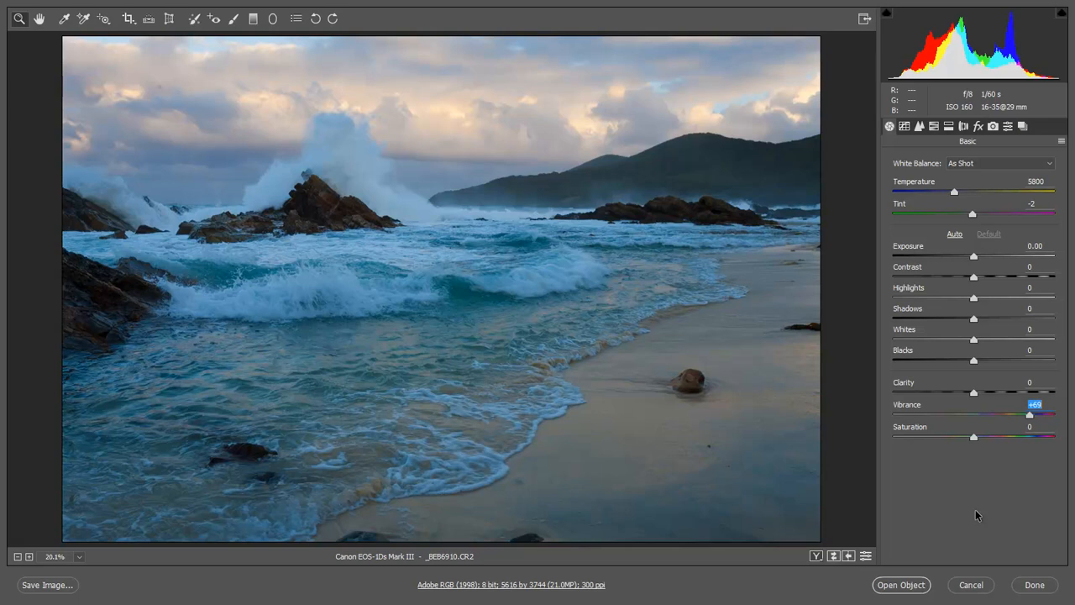
double_click(1030, 415)
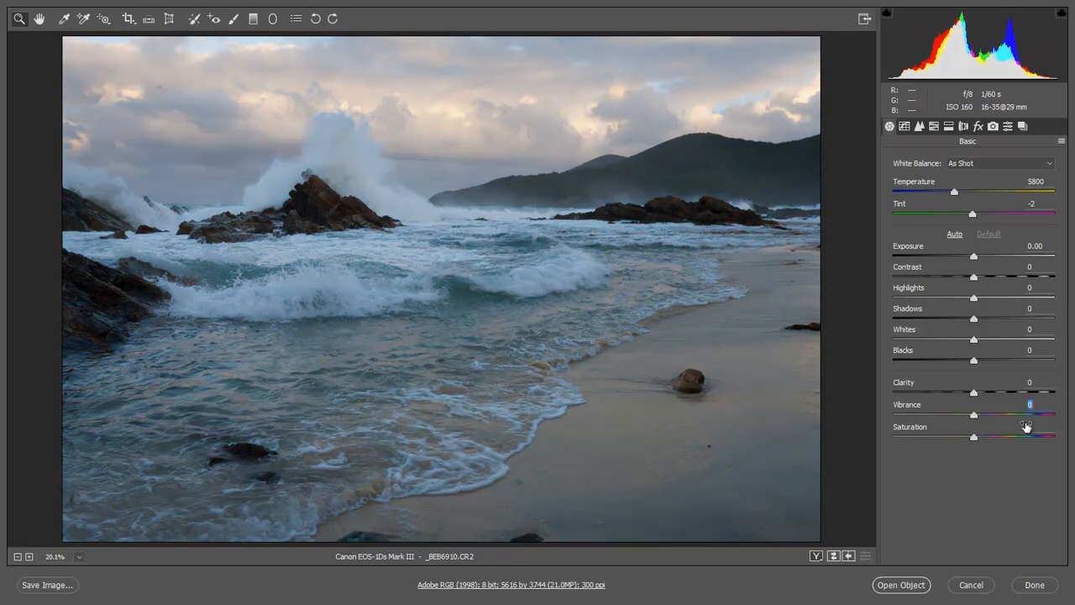
Step: Warm the white balance to Temperature 9100 and Tint +20 by sampling the image with the White Balance tool
click(65, 20)
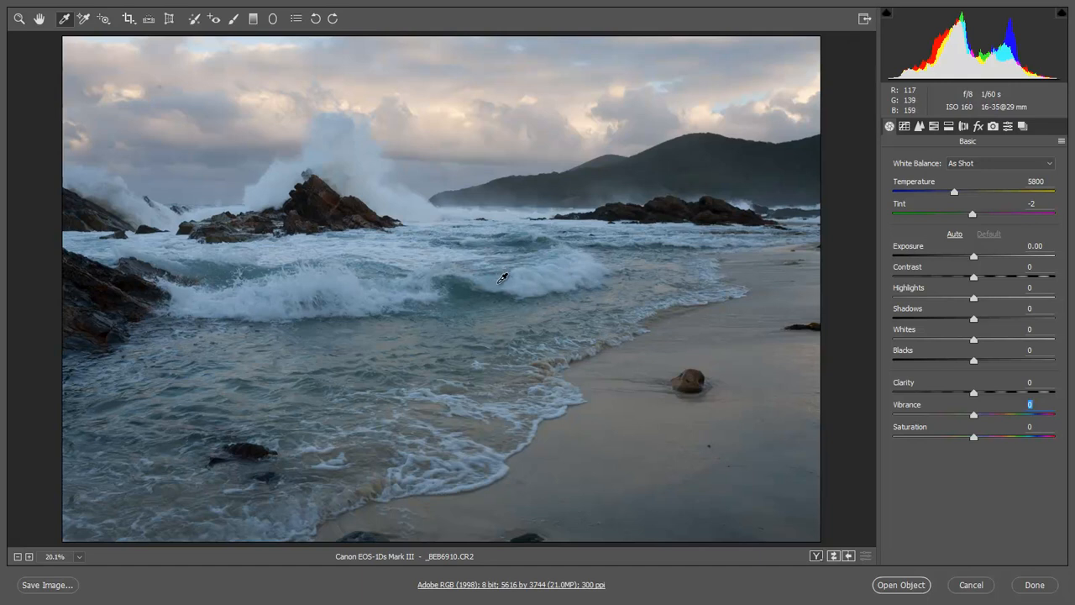
click(501, 277)
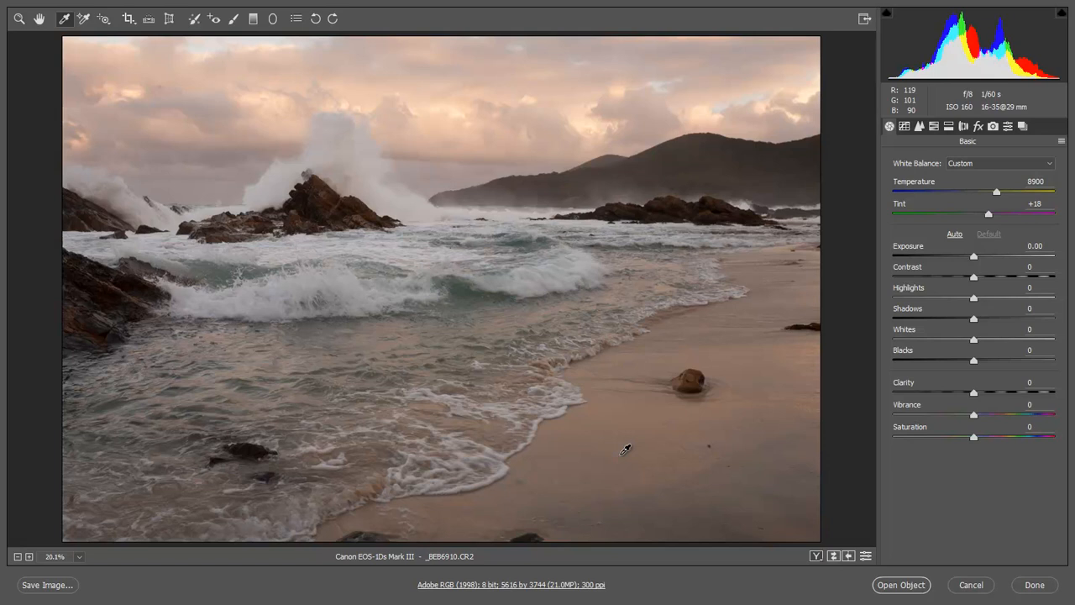
click(653, 447)
Step: Set the photo's Clarity to +62 and its Vibrance to +77
click(1024, 392)
drag(1022, 394, 1021, 394)
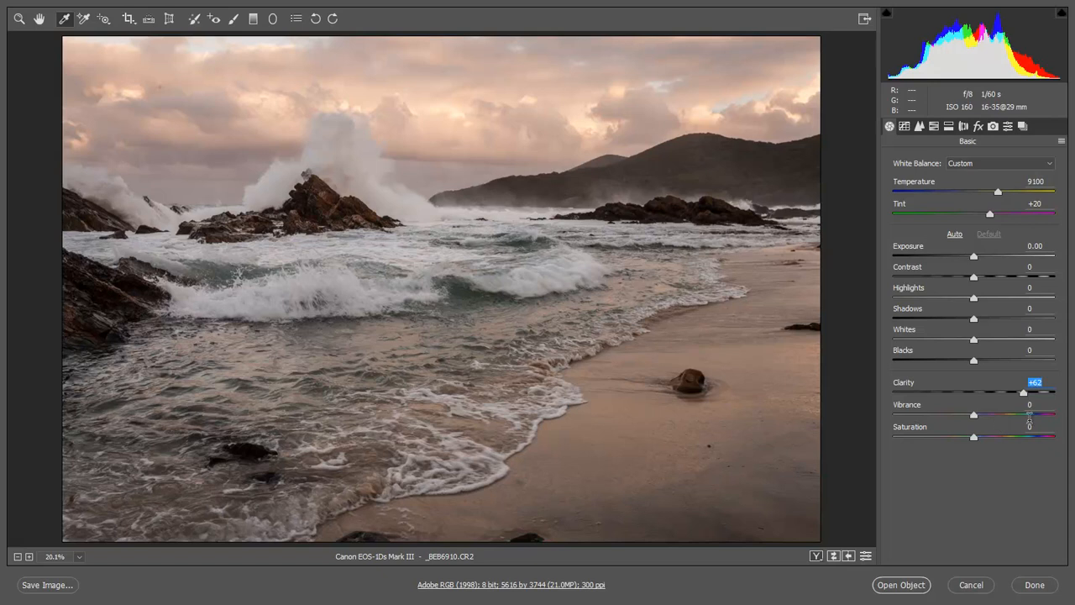
drag(1028, 415, 1029, 418)
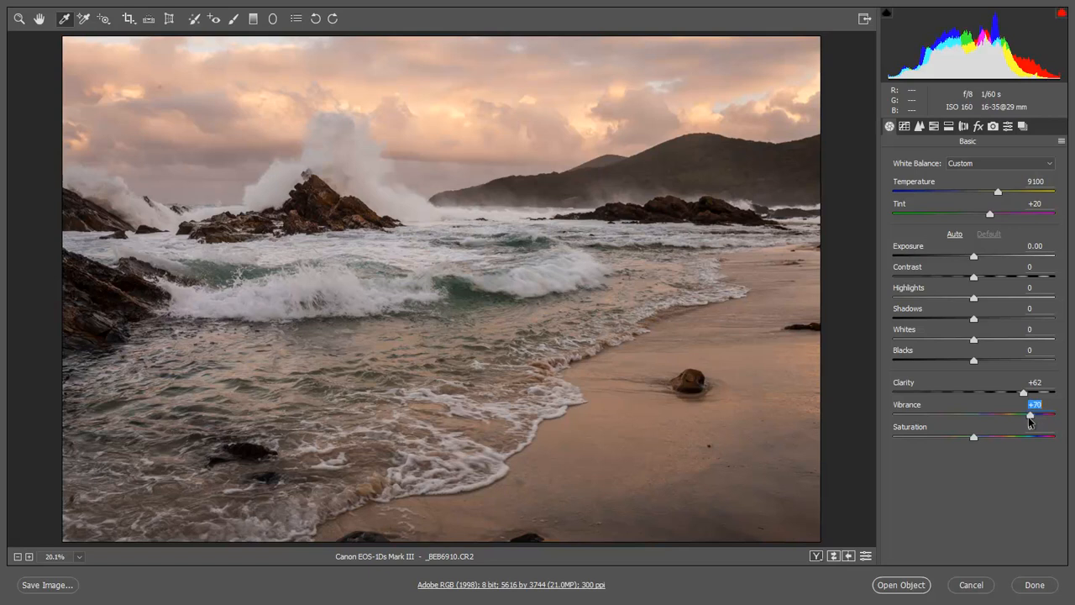
drag(1031, 422, 1057, 424)
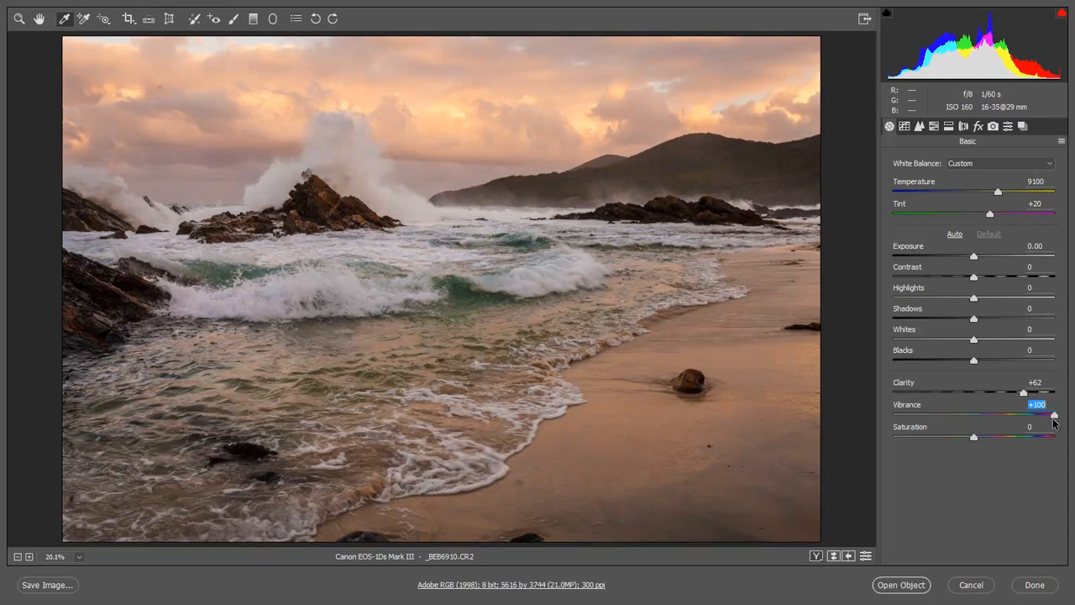
drag(1054, 421, 1034, 421)
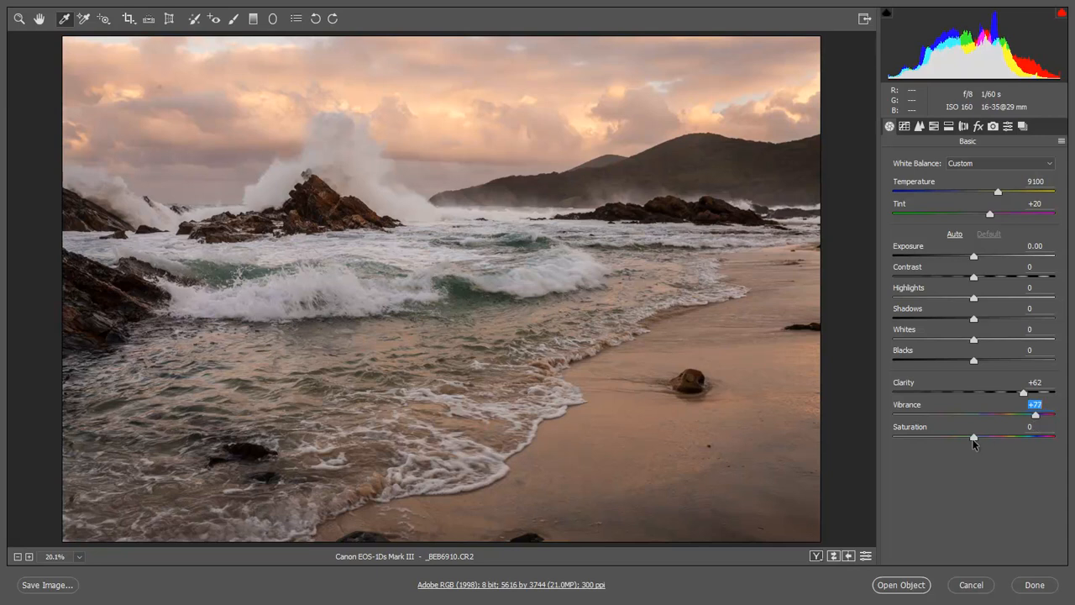
Step: Raise the photo's overall Saturation to +16
click(986, 437)
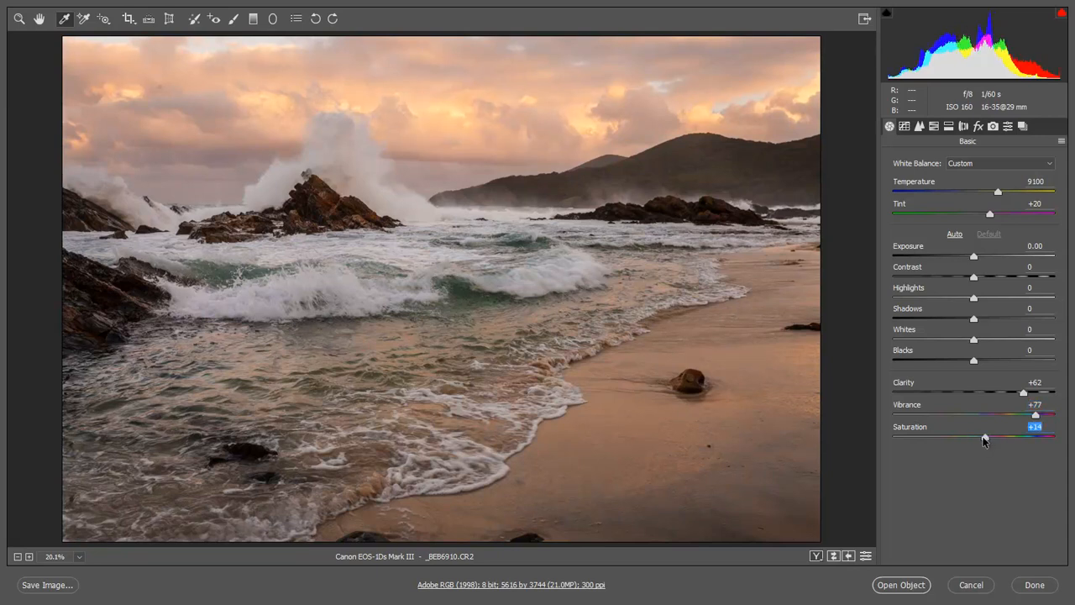
drag(984, 436, 984, 436)
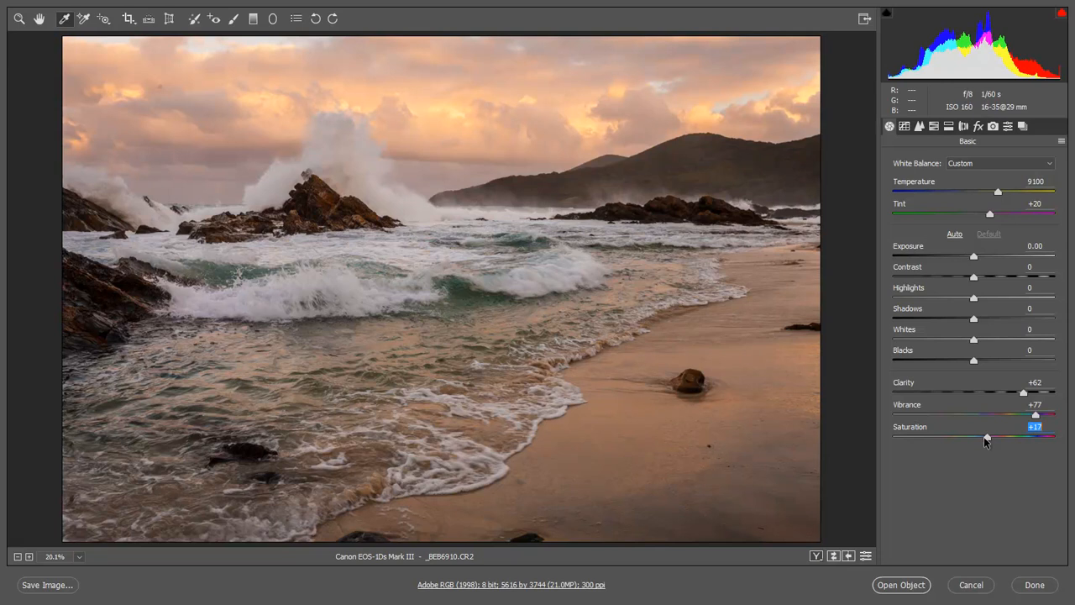
drag(984, 437, 982, 438)
Step: Increase the HSL saturation of the Greens to +78 and return to the basic adjustments
click(933, 127)
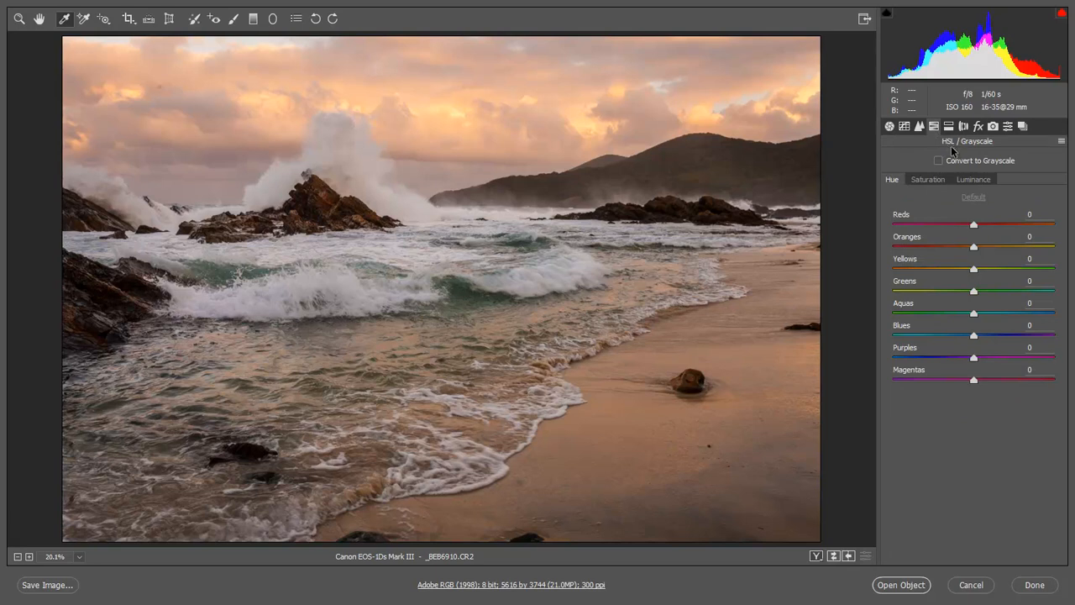
click(926, 178)
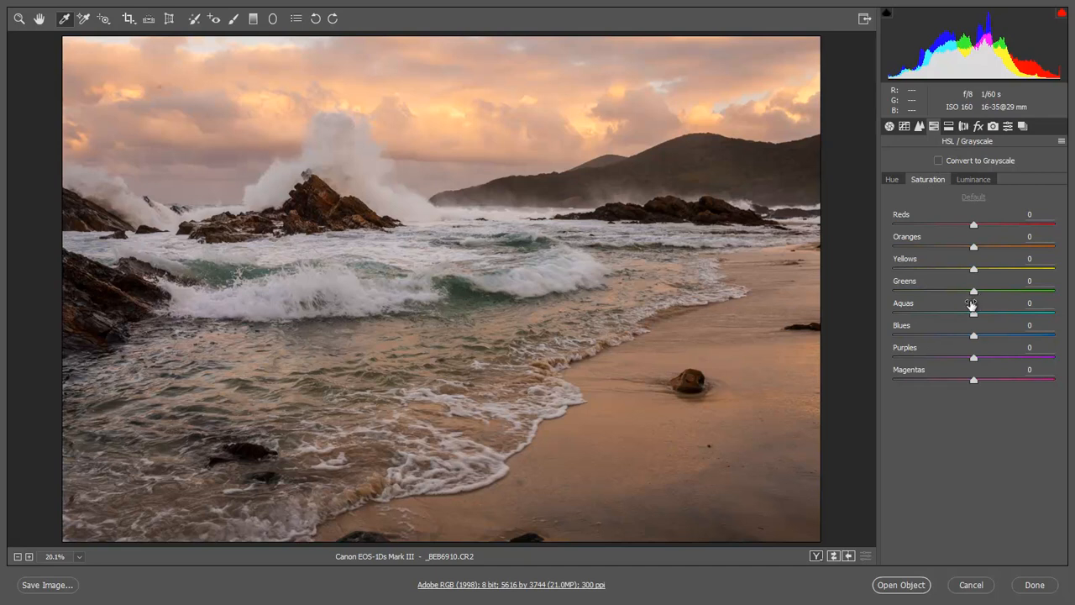
drag(1007, 293, 1036, 293)
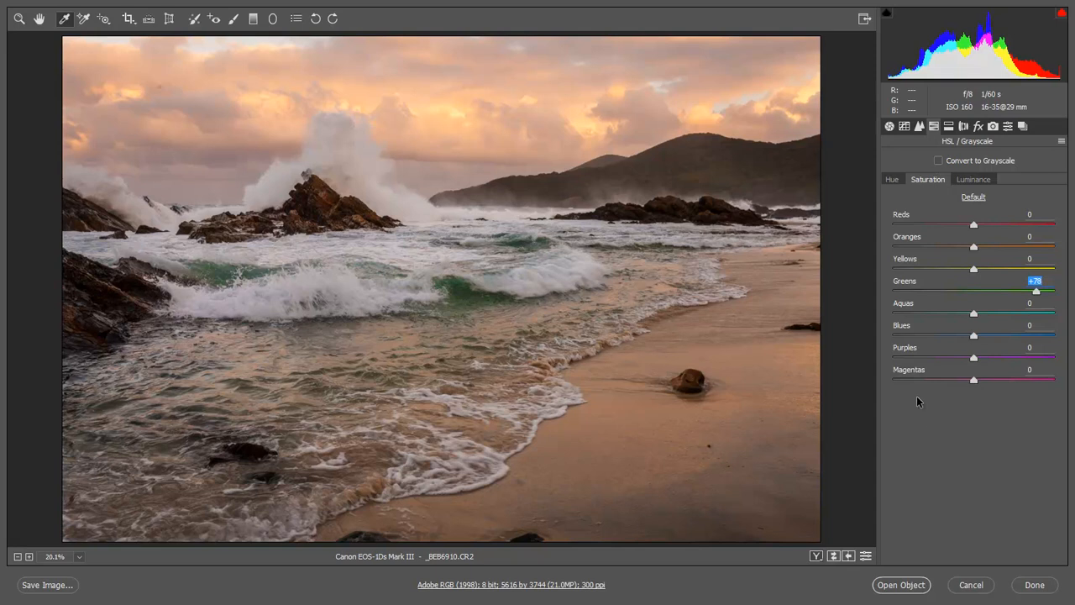
click(890, 127)
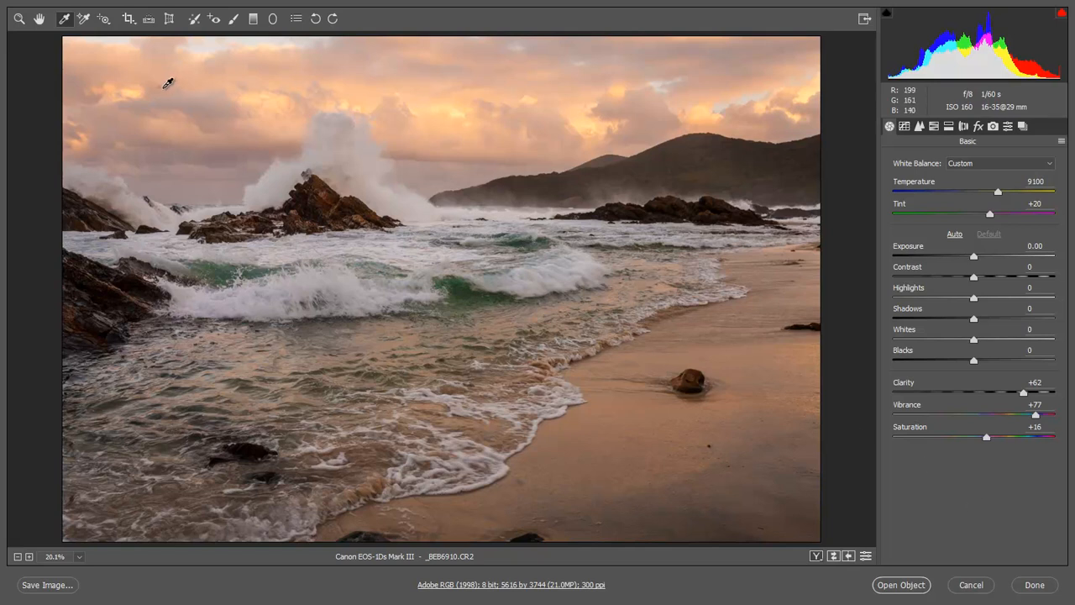
Step: Start Spot Removal and visualize the photo's spots with a reduced threshold to reveal dust in the sky
click(194, 21)
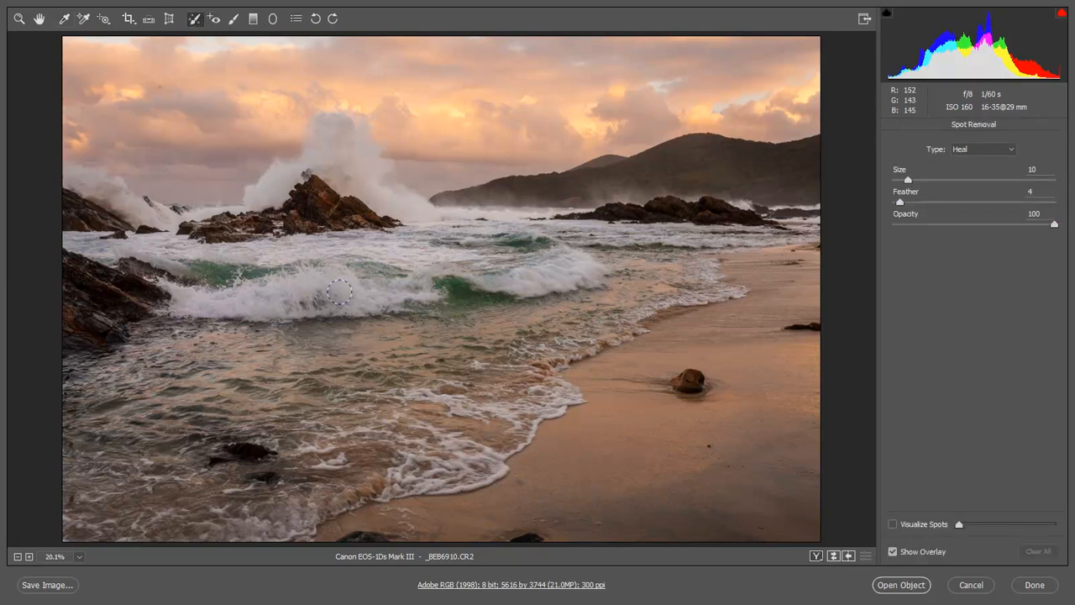
click(893, 525)
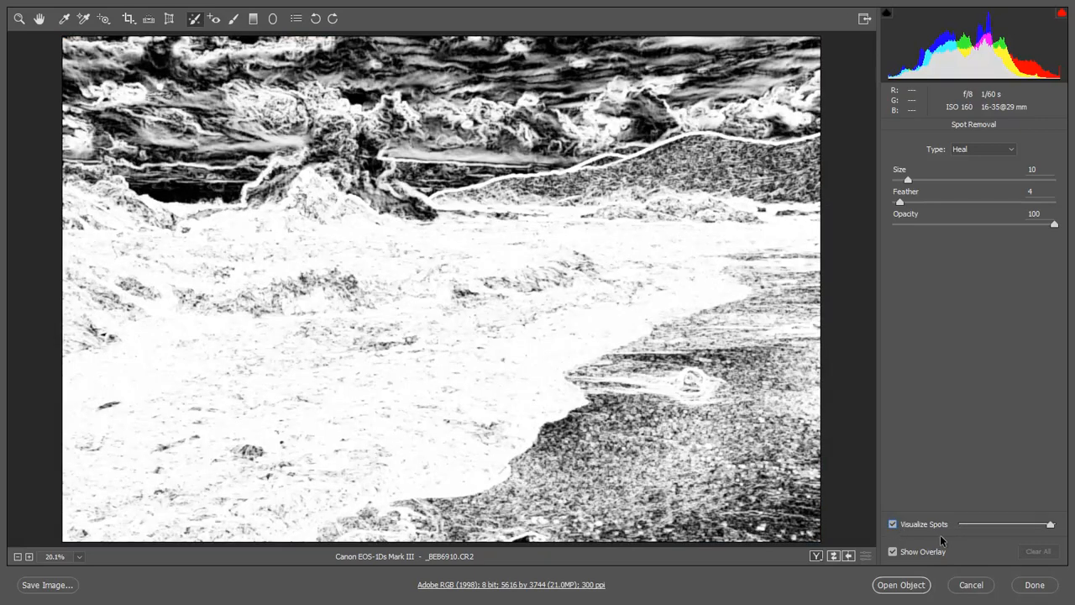
drag(1050, 524, 1025, 525)
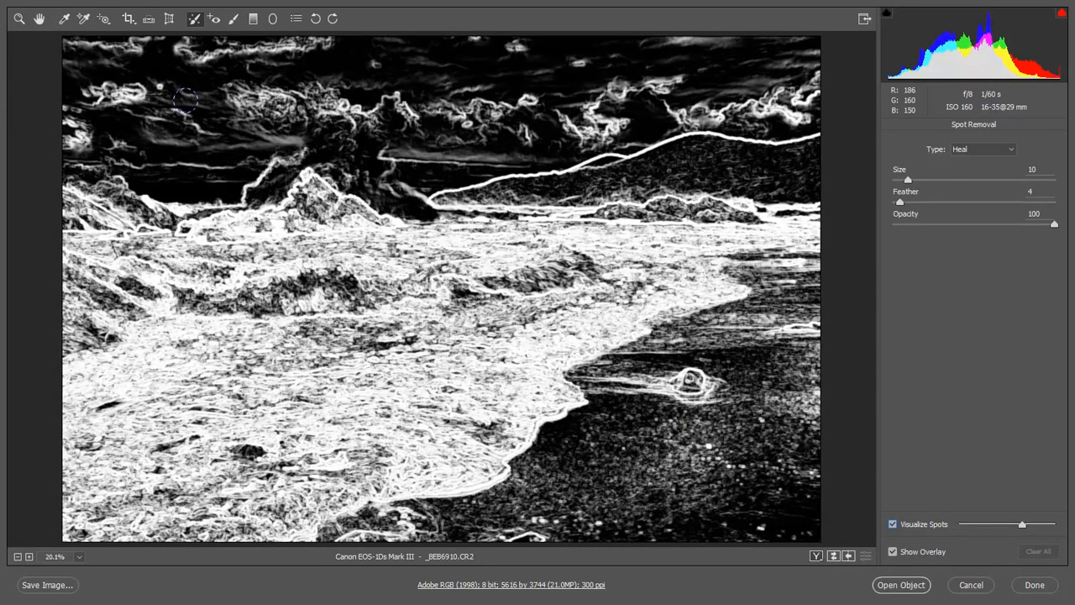
Step: Heal the small bright spot in the sky's upper-left clouds at size 4 and turn off the spot visualization
key(bracketleft)
key(bracketleft)
key(bracketleft)
key(bracketleft)
key(bracketleft)
key(bracketleft)
click(160, 86)
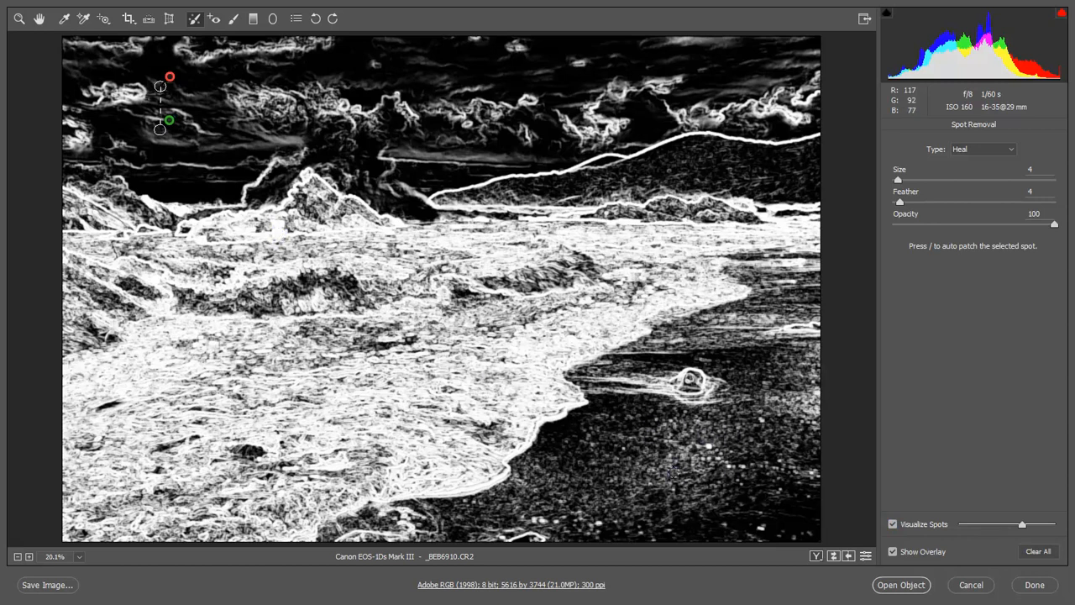
click(894, 524)
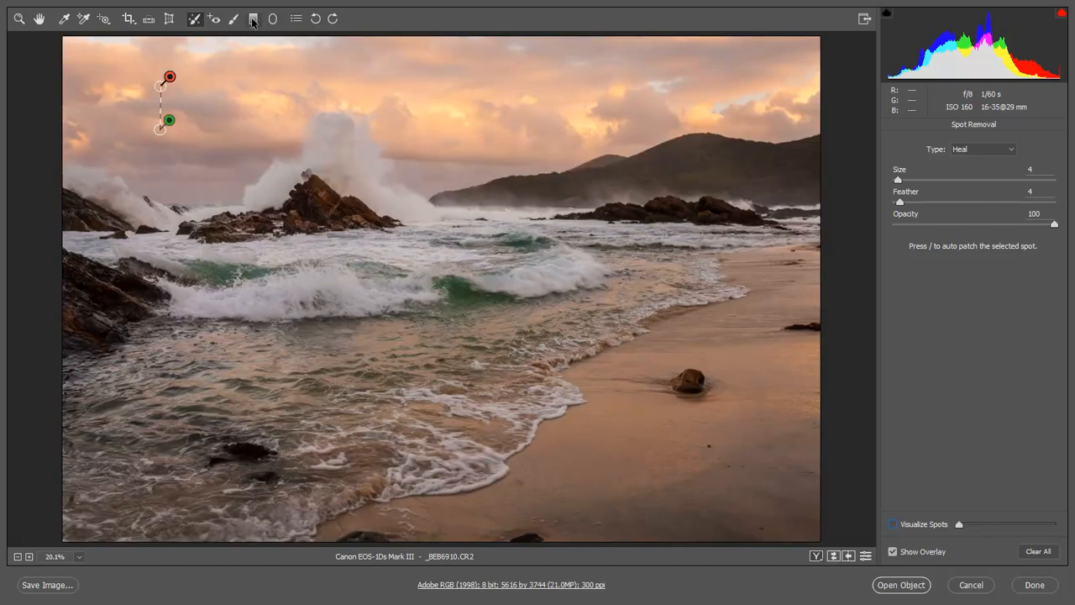
Step: Add a vertical Graduated Filter from the sky's upper edge down to the breaking wave, reset its local settings and hide its overlay
click(252, 20)
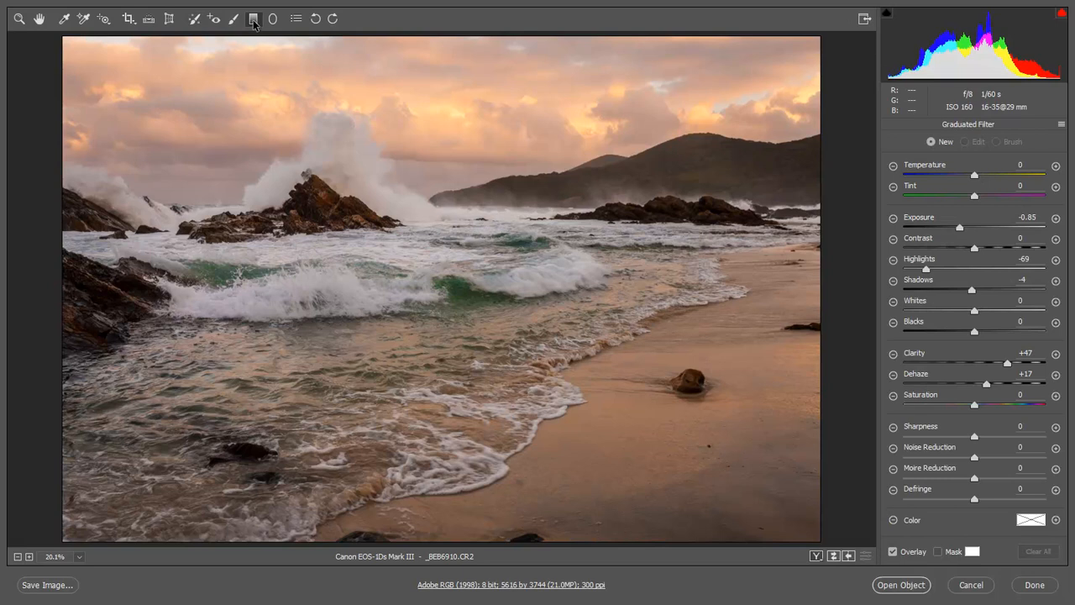
drag(403, 35, 403, 296)
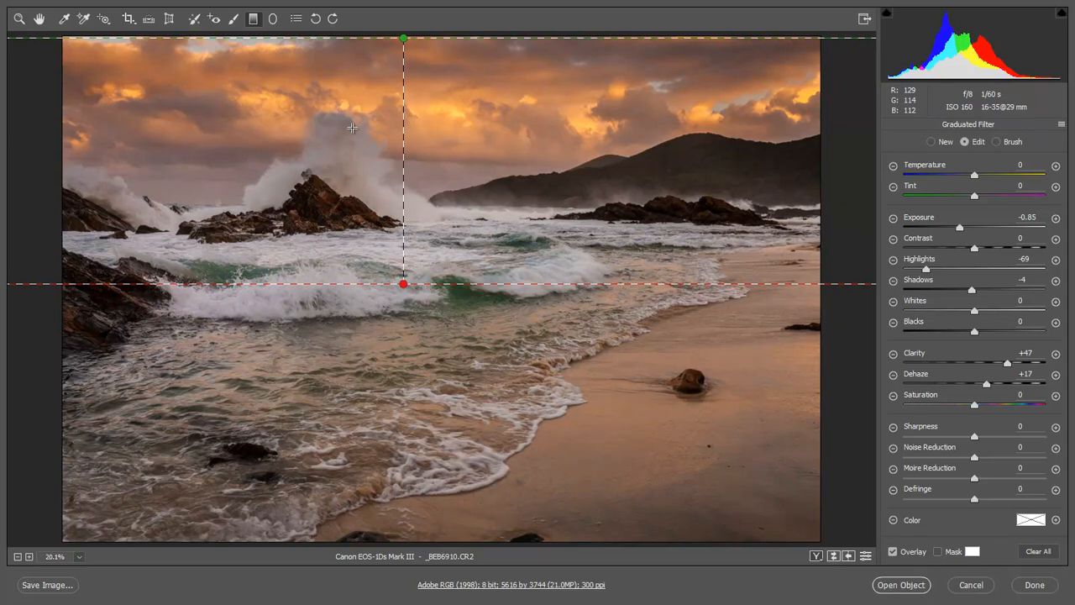
right_click(554, 119)
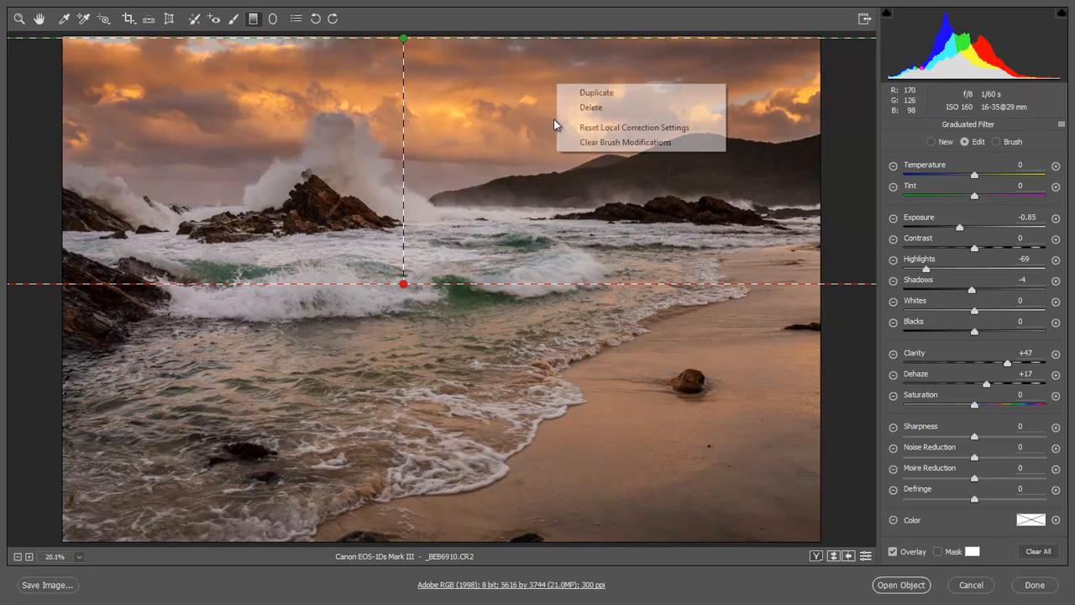
click(592, 129)
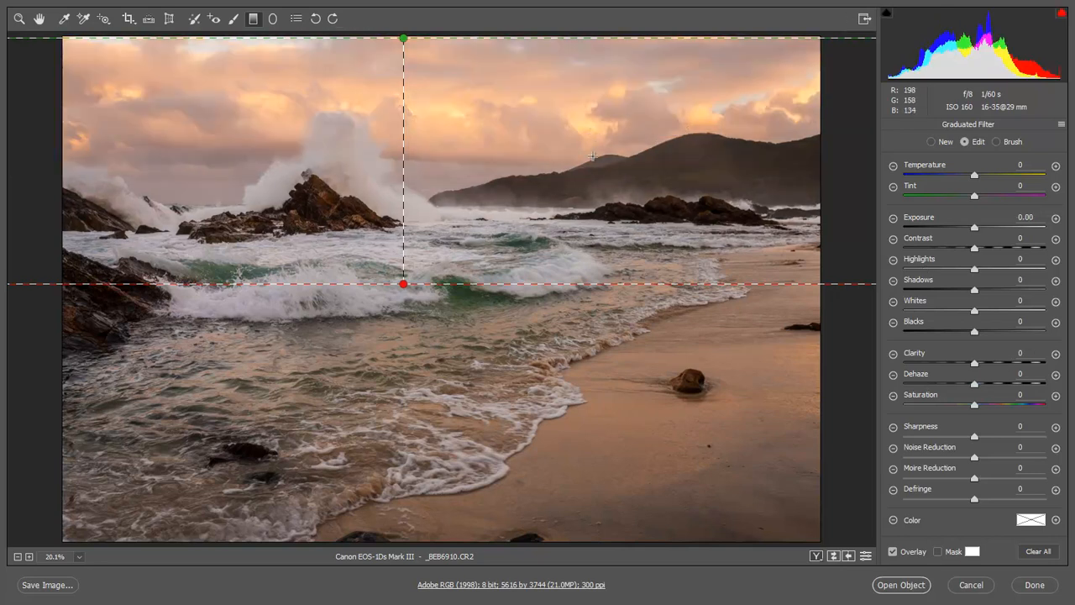
key(v)
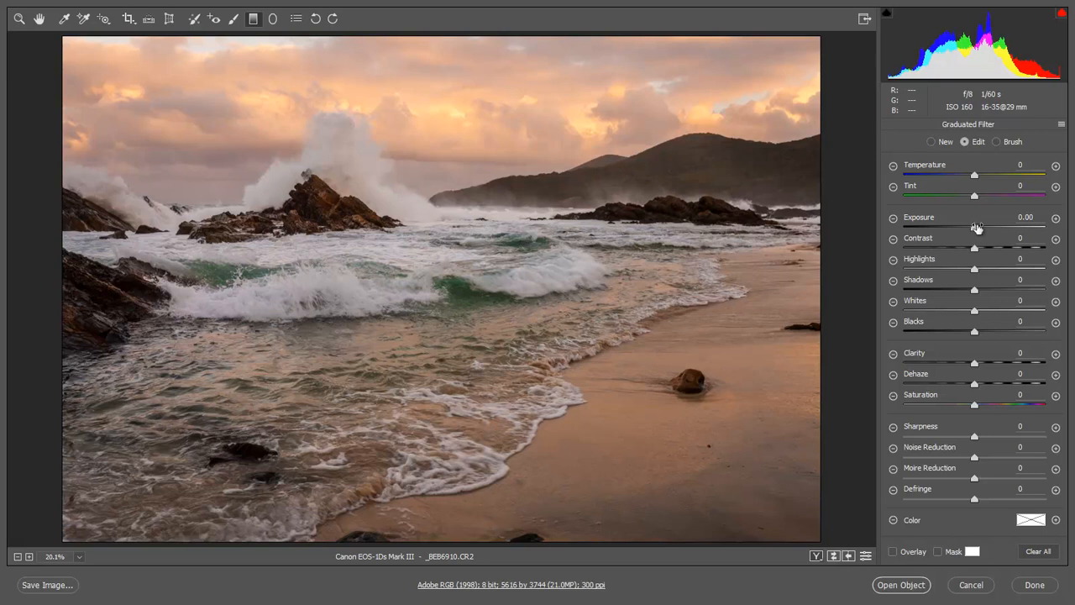
Step: Set the sky filter's Exposure to -1.20 and its Saturation to -11
drag(973, 232, 956, 229)
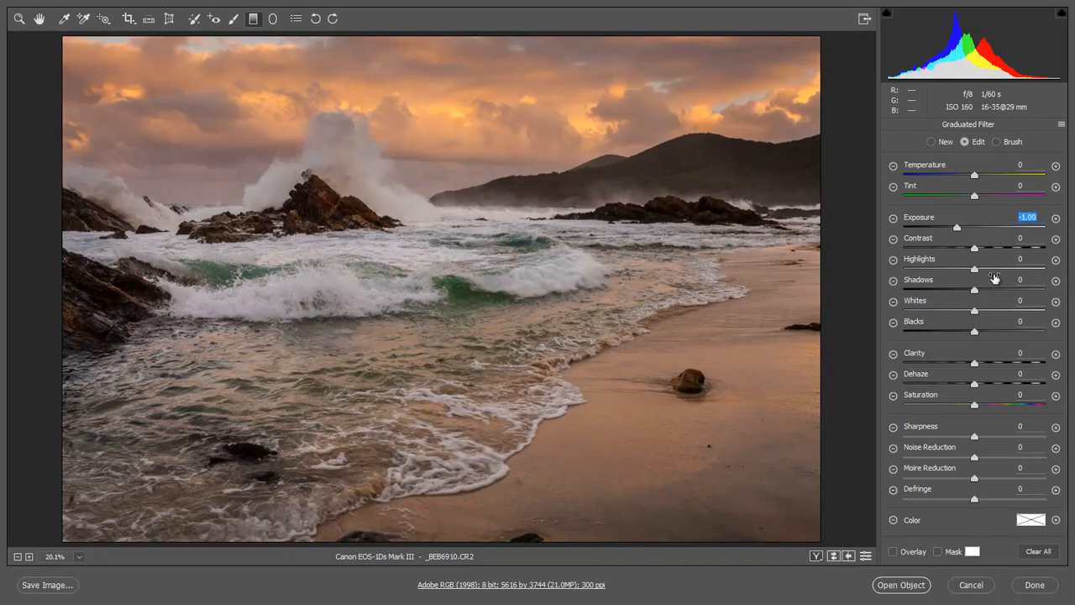
click(966, 409)
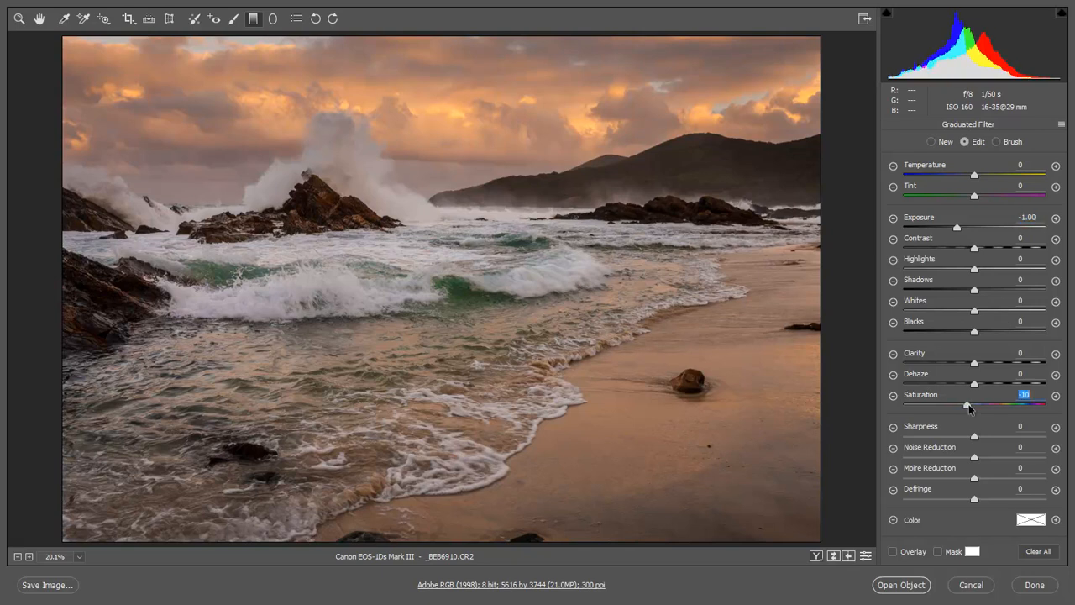
drag(969, 406, 967, 408)
drag(967, 407, 969, 406)
click(958, 228)
drag(958, 228, 954, 229)
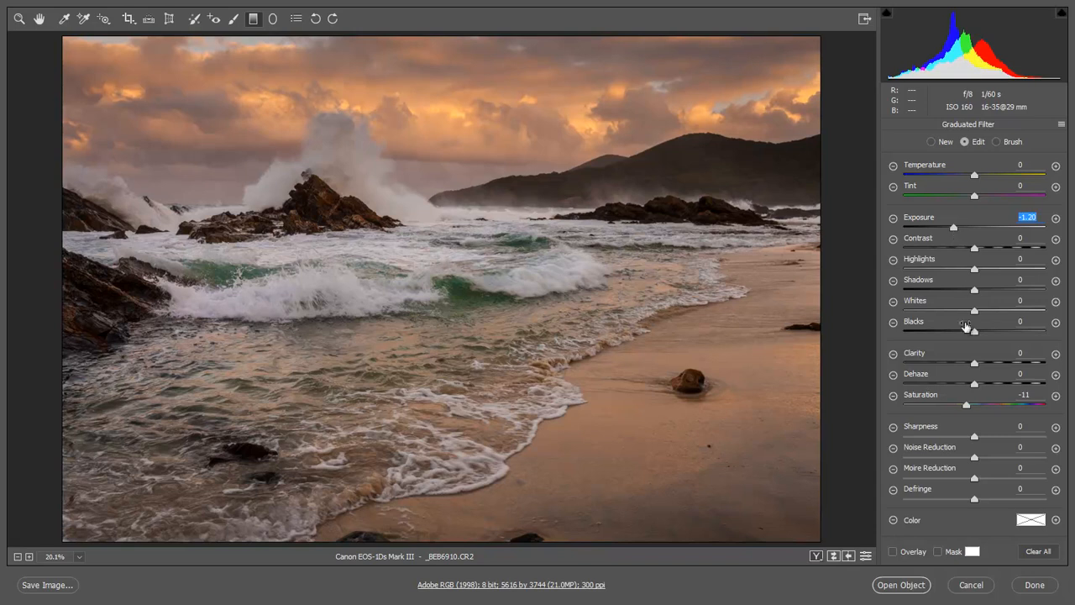
Step: Set the sky filter's Clarity to +46 and its Dehaze to +10
click(999, 366)
drag(1009, 367, 1007, 369)
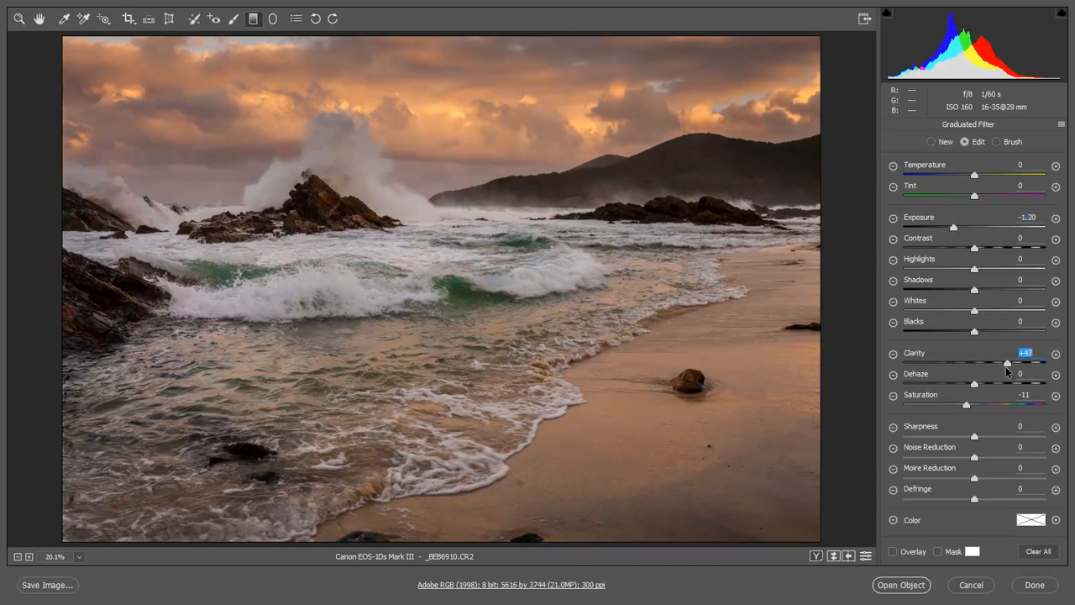
click(982, 383)
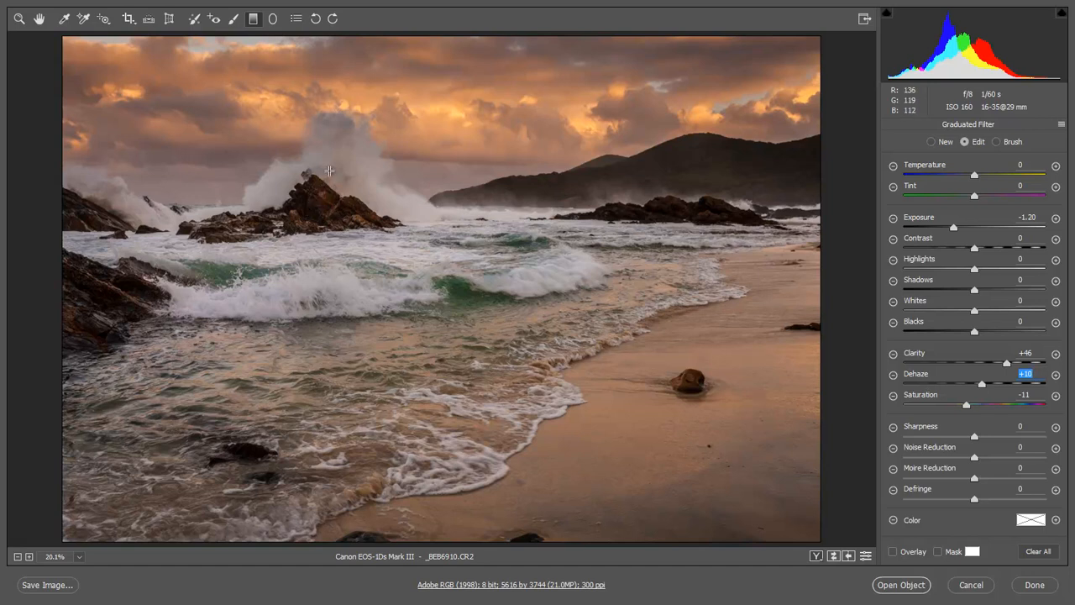
Step: Examine the wave splash behind the rock at 50% zoom to judge how the sky filter affects it
click(18, 18)
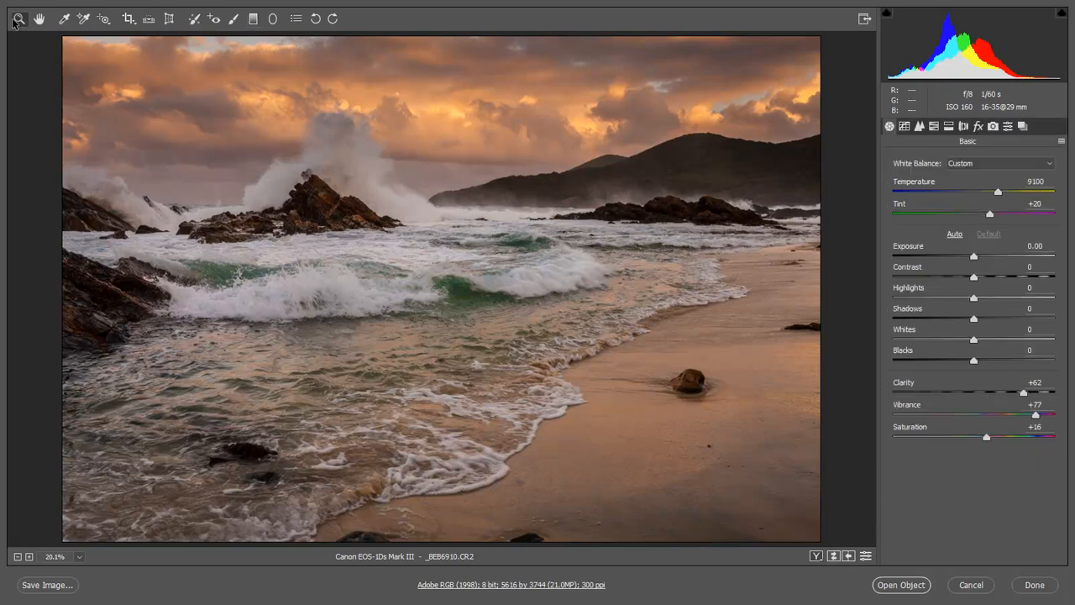
click(314, 191)
click(357, 202)
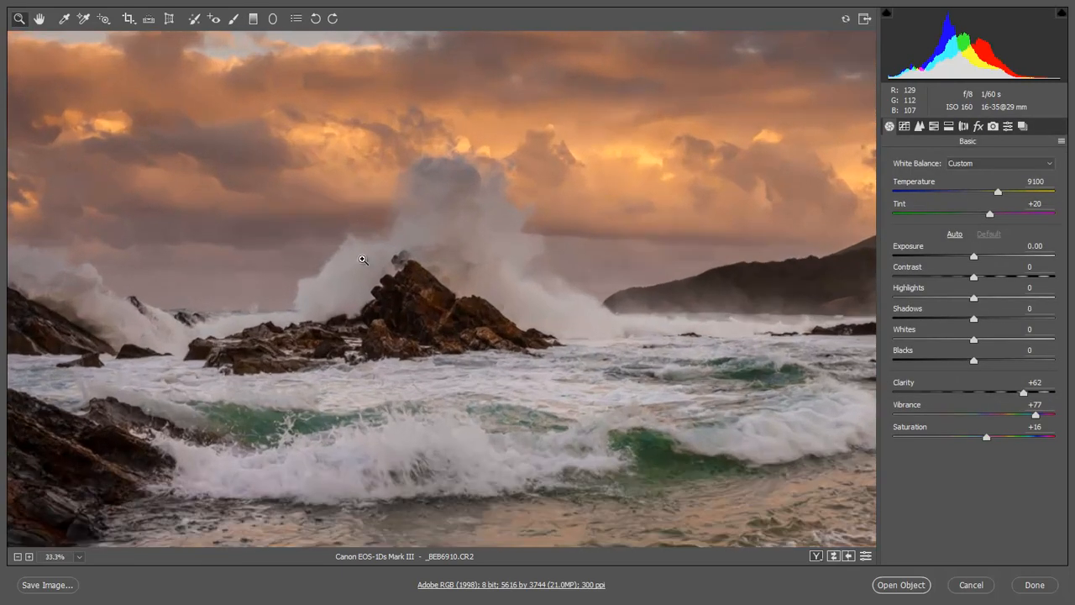
click(463, 307)
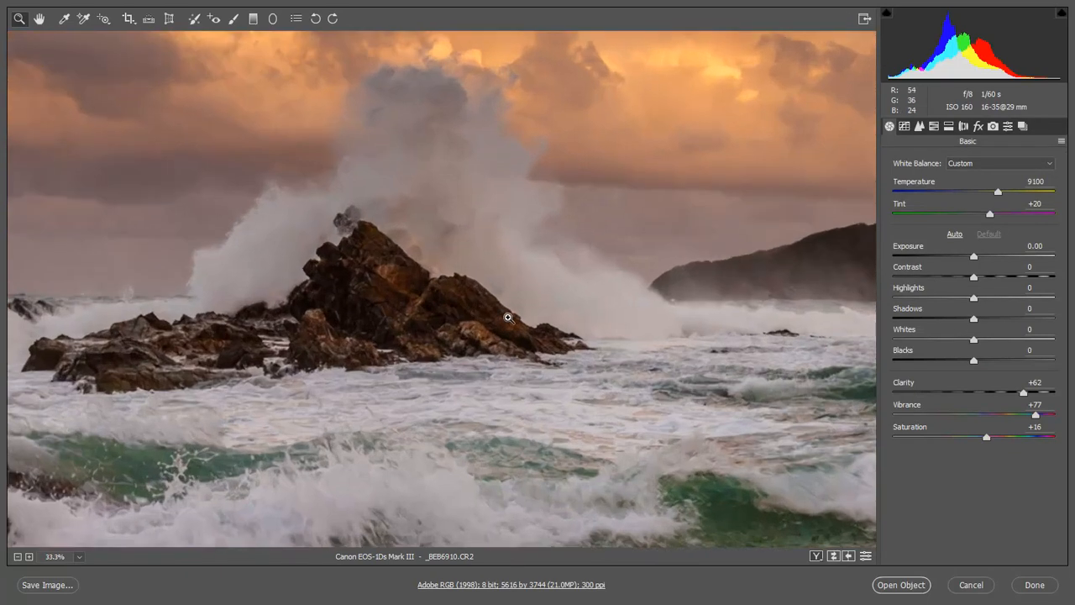
mouse_move(395, 320)
mouse_down()
mouse_move(387, 431)
mouse_move(389, 377)
mouse_up()
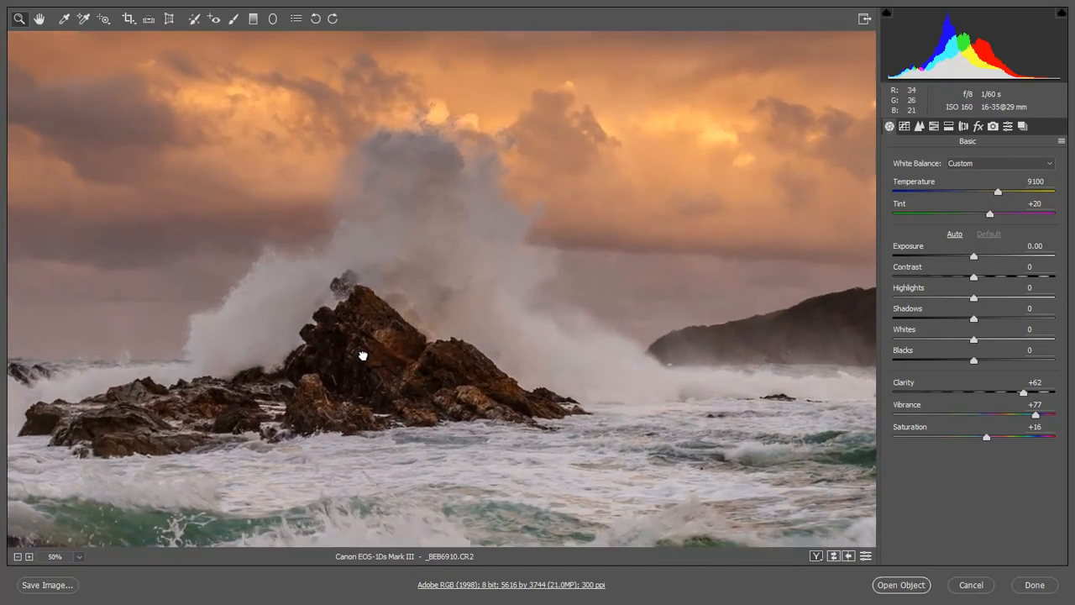
drag(373, 358, 417, 413)
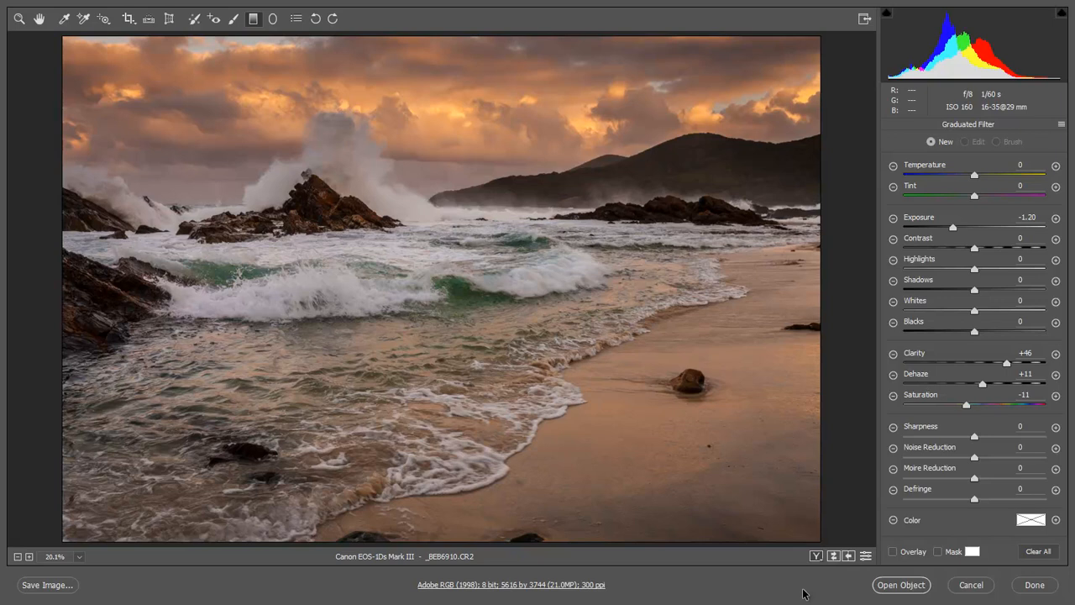
Step: Show the filter overlay and select the sky's graduated filter for editing, with the wave splash in close view
key(v)
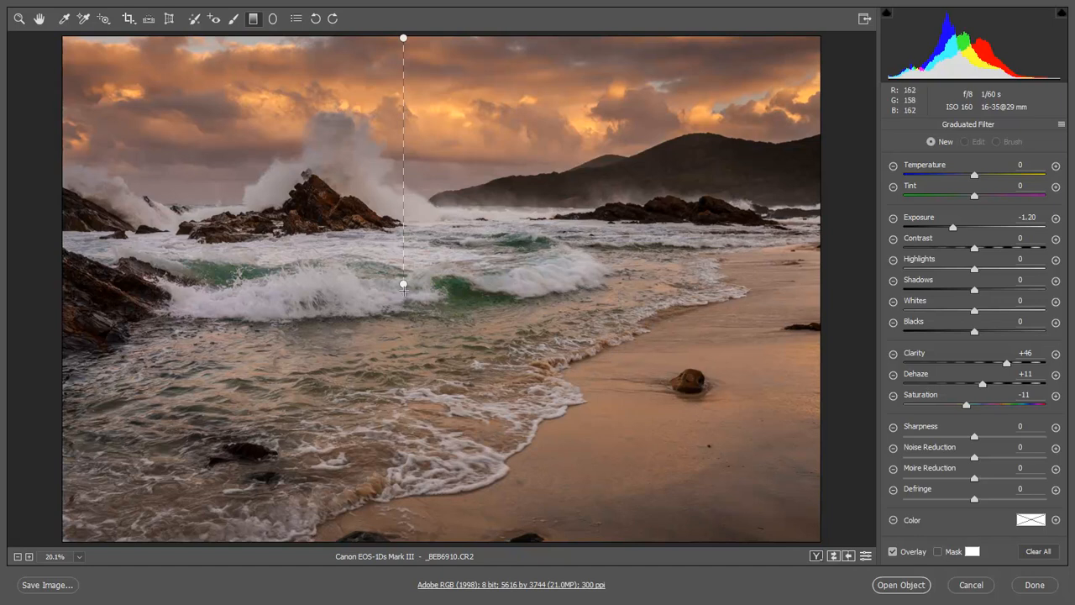
mouse_move(403, 286)
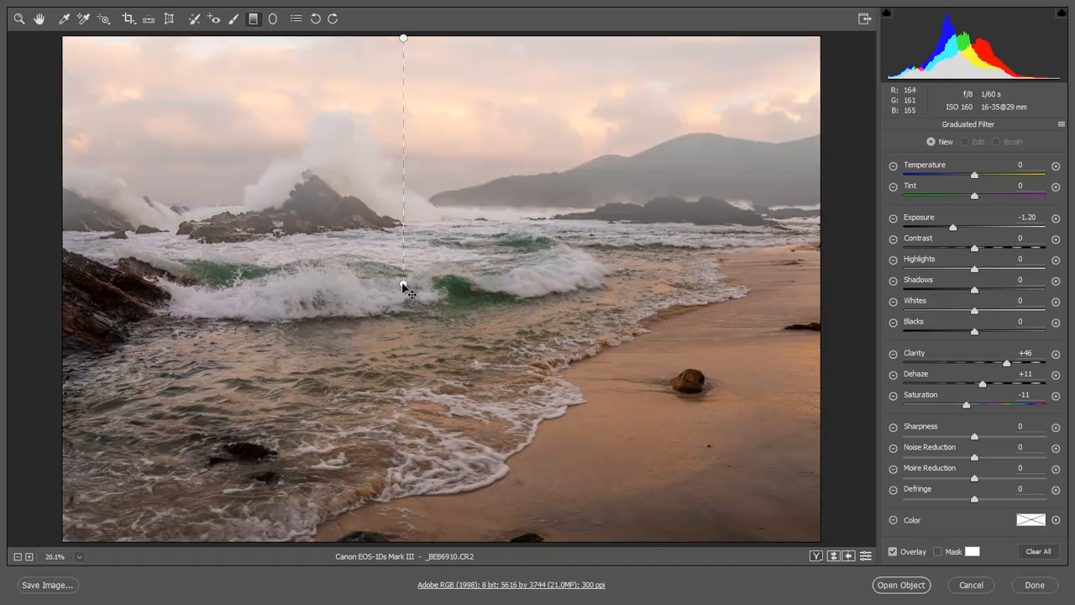
drag(404, 285, 403, 285)
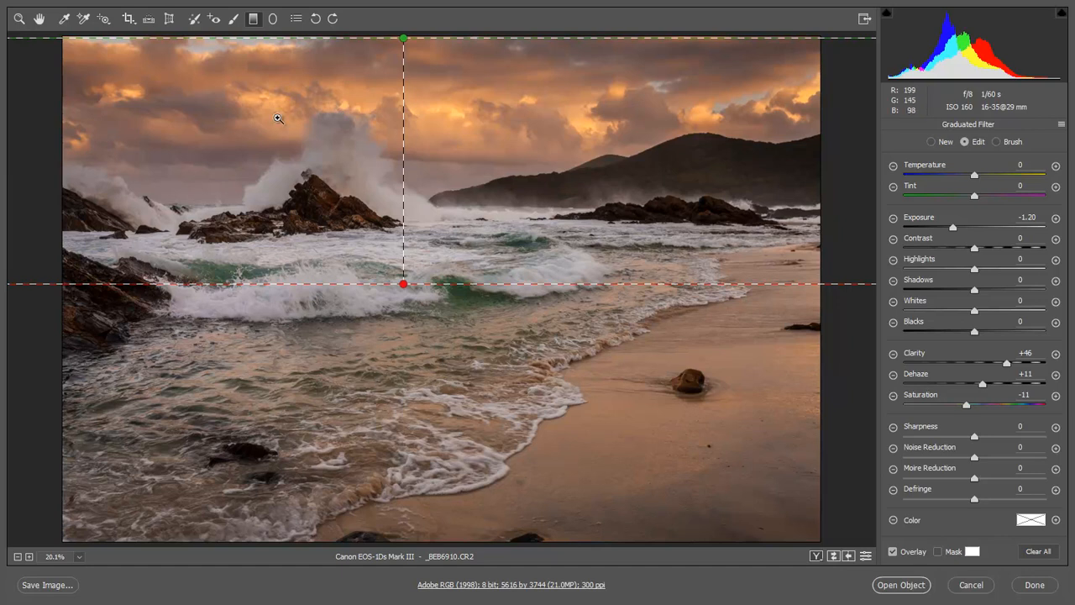
ctrl+click(336, 143)
ctrl+click(343, 155)
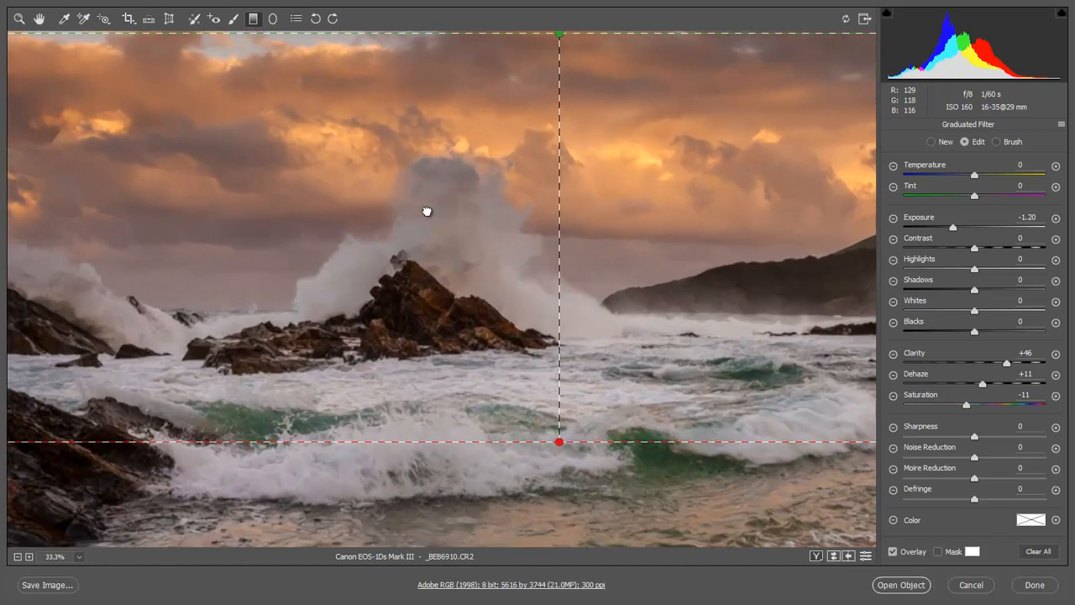
ctrl+click(415, 212)
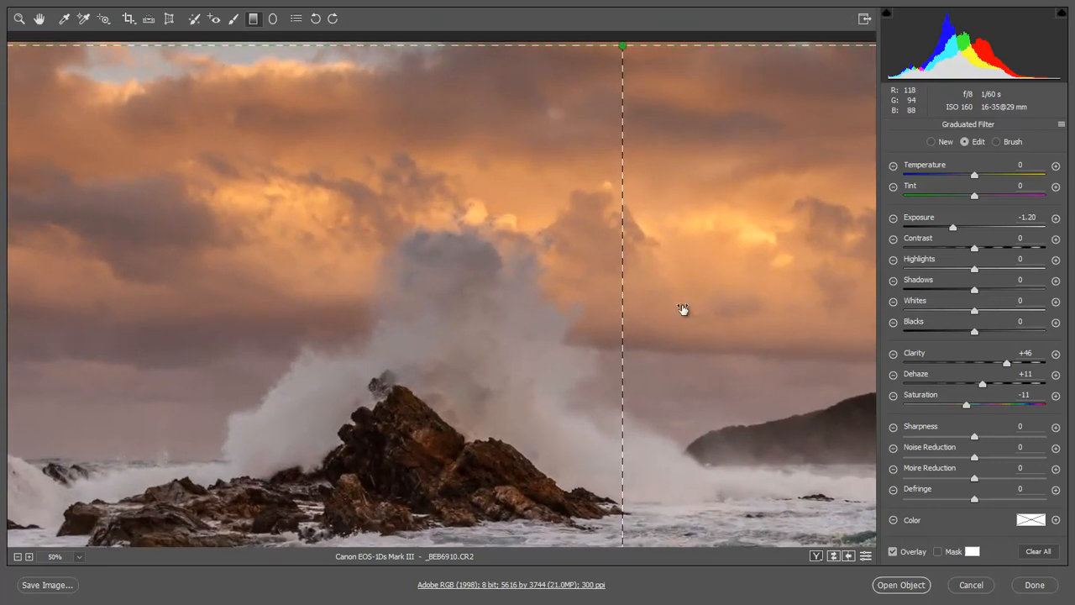
Step: Switch the sky filter to its erase brush and set Feather to 91 and Flow to 2
click(996, 141)
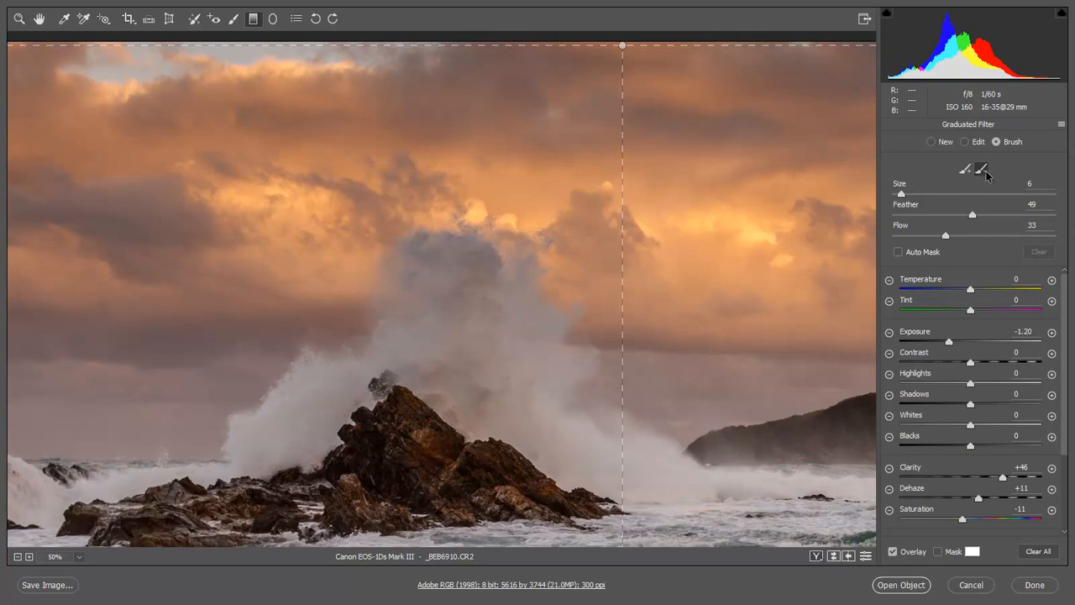
click(981, 170)
drag(973, 218, 980, 220)
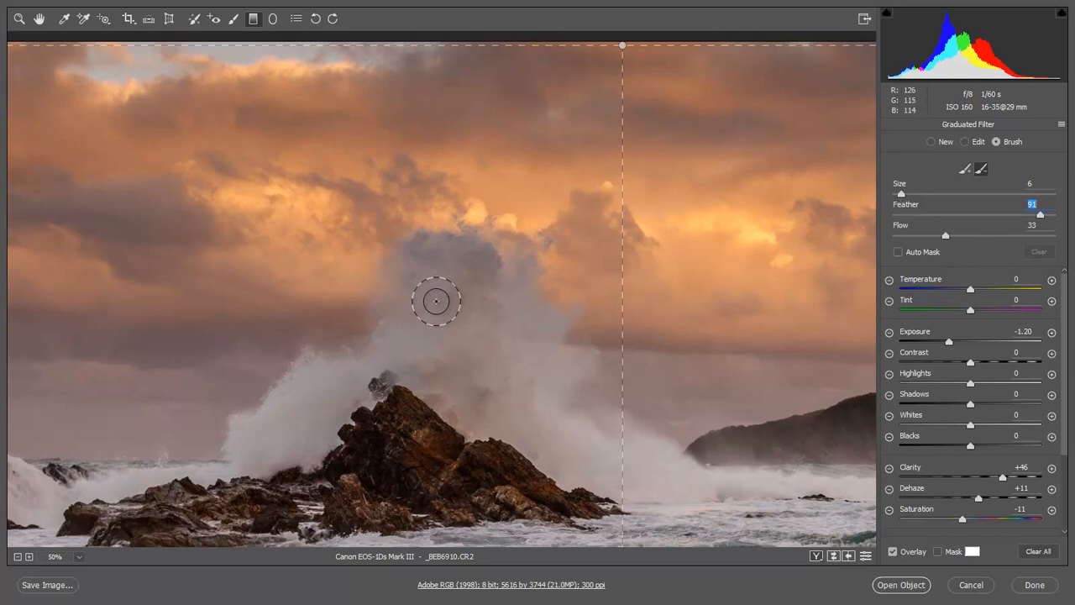
click(1035, 225)
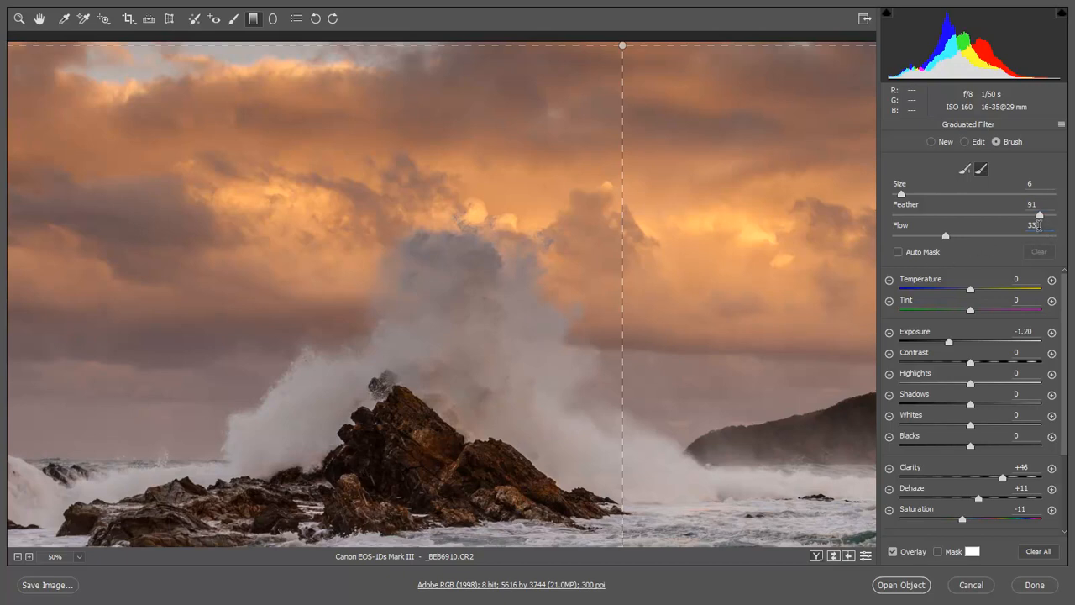
text(2)
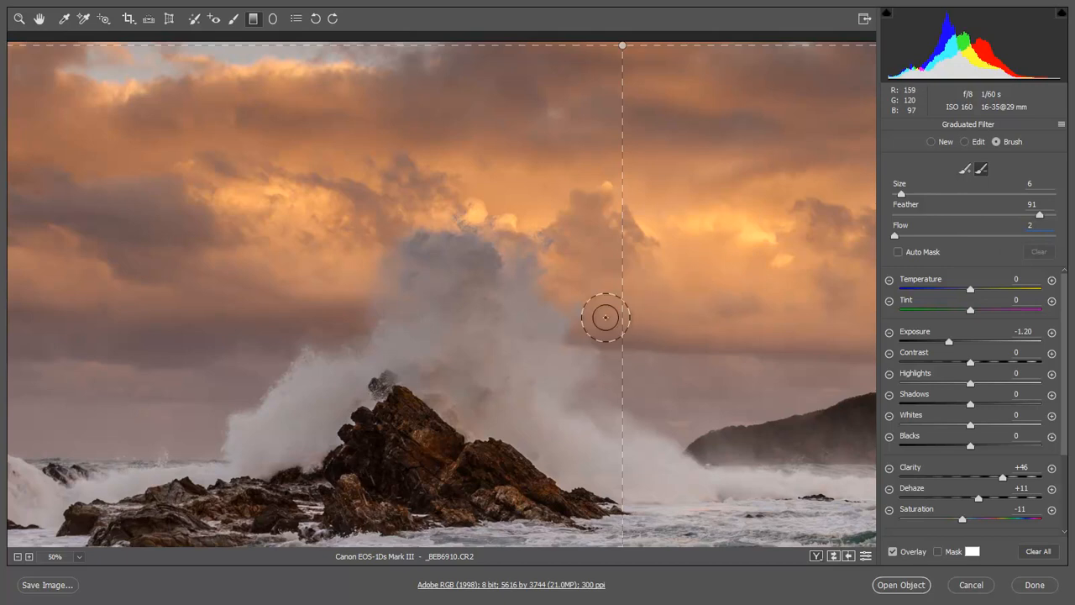
Step: Erase the sky filter's darkening from the wave splash above the rock, finishing with the brush at size 3
mouse_move(471, 237)
mouse_down()
mouse_move(396, 302)
mouse_move(447, 245)
mouse_move(456, 293)
mouse_move(417, 355)
mouse_move(367, 285)
mouse_move(400, 244)
mouse_move(478, 219)
mouse_move(569, 283)
mouse_move(554, 377)
mouse_up()
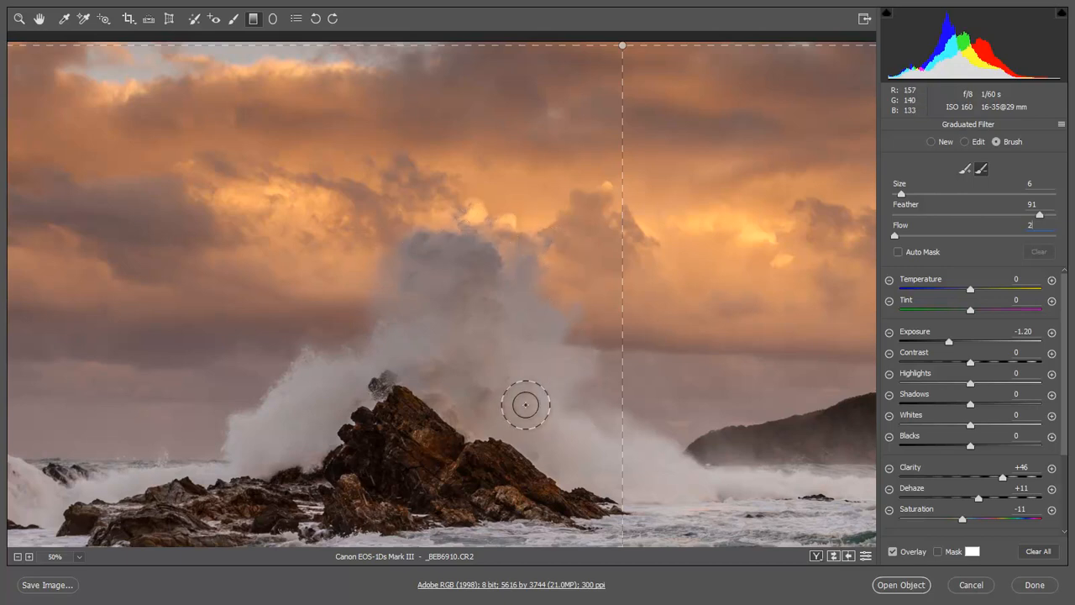
key(bracketright)
mouse_move(491, 364)
mouse_down()
mouse_move(416, 304)
mouse_move(435, 288)
mouse_move(422, 312)
mouse_move(415, 306)
mouse_move(421, 265)
mouse_move(475, 272)
mouse_move(430, 317)
mouse_move(419, 265)
mouse_move(470, 255)
mouse_move(470, 325)
mouse_move(415, 283)
mouse_move(442, 251)
mouse_move(500, 284)
mouse_move(435, 336)
mouse_move(454, 249)
mouse_move(532, 270)
mouse_move(502, 416)
mouse_move(462, 371)
mouse_move(454, 342)
mouse_move(412, 339)
mouse_move(405, 278)
mouse_move(460, 248)
mouse_move(496, 301)
mouse_move(419, 301)
mouse_move(442, 247)
mouse_move(485, 316)
mouse_move(428, 337)
mouse_move(428, 261)
mouse_move(525, 292)
mouse_move(537, 417)
mouse_move(500, 471)
mouse_move(500, 438)
mouse_move(546, 391)
mouse_move(539, 384)
mouse_move(504, 410)
mouse_move(501, 353)
mouse_move(516, 288)
mouse_move(505, 269)
mouse_move(506, 366)
mouse_move(469, 326)
mouse_move(465, 333)
mouse_move(447, 253)
mouse_move(420, 256)
mouse_move(499, 259)
mouse_move(511, 241)
mouse_move(510, 281)
mouse_up()
key(bracketleft)
key(bracketleft)
key(bracketleft)
key(bracketleft)
key(bracketleft)
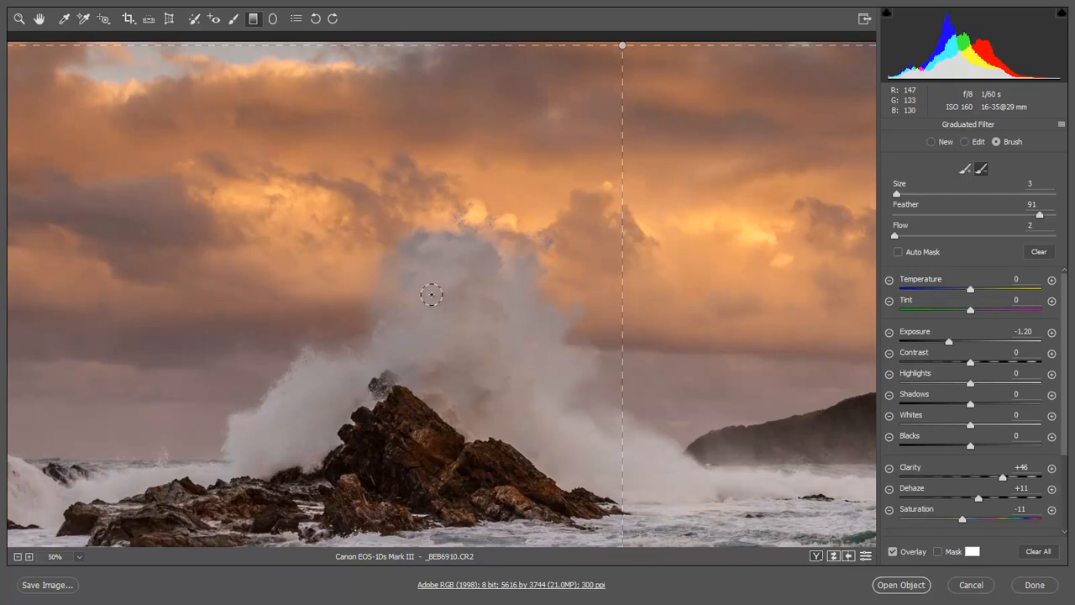
key(bracketright)
key(bracketright)
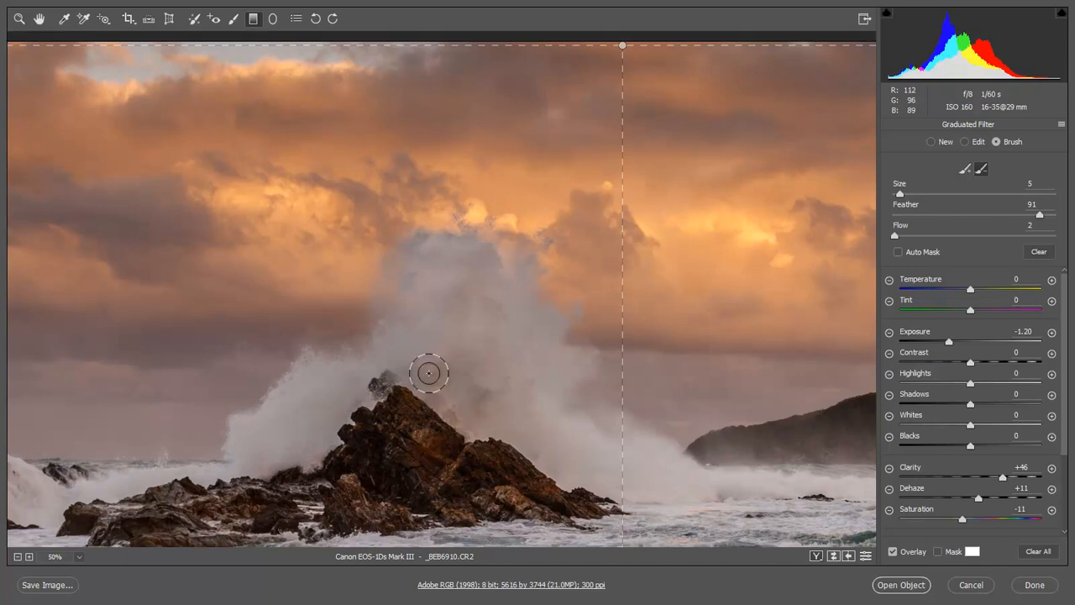
key(bracketleft)
key(bracketleft)
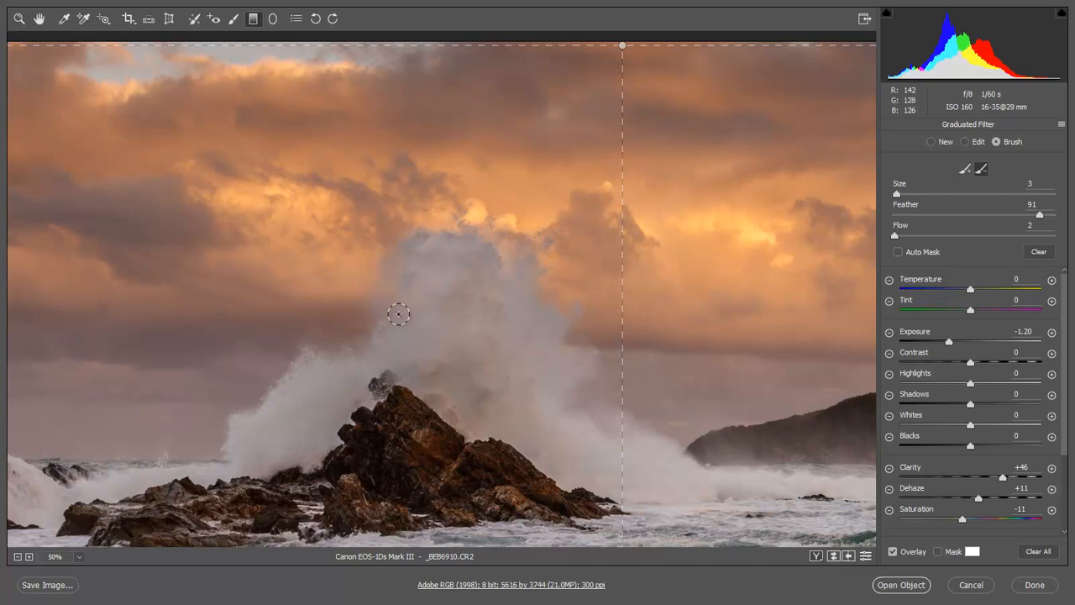
Step: Enlarge the sky filter's erase brush to size 16 over the wave splash
key(bracketright)
key(bracketright)
key(bracketright)
key(bracketright)
key(bracketright)
key(bracketright)
key(bracketright)
key(bracketright)
key(bracketright)
key(bracketright)
key(bracketright)
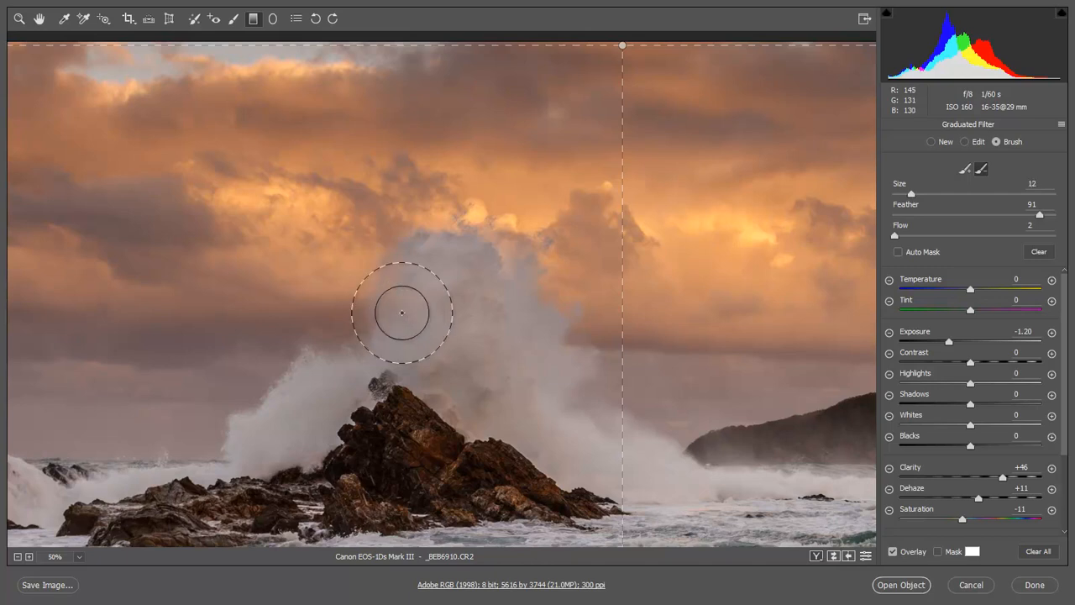
key(bracketright)
key(bracketright)
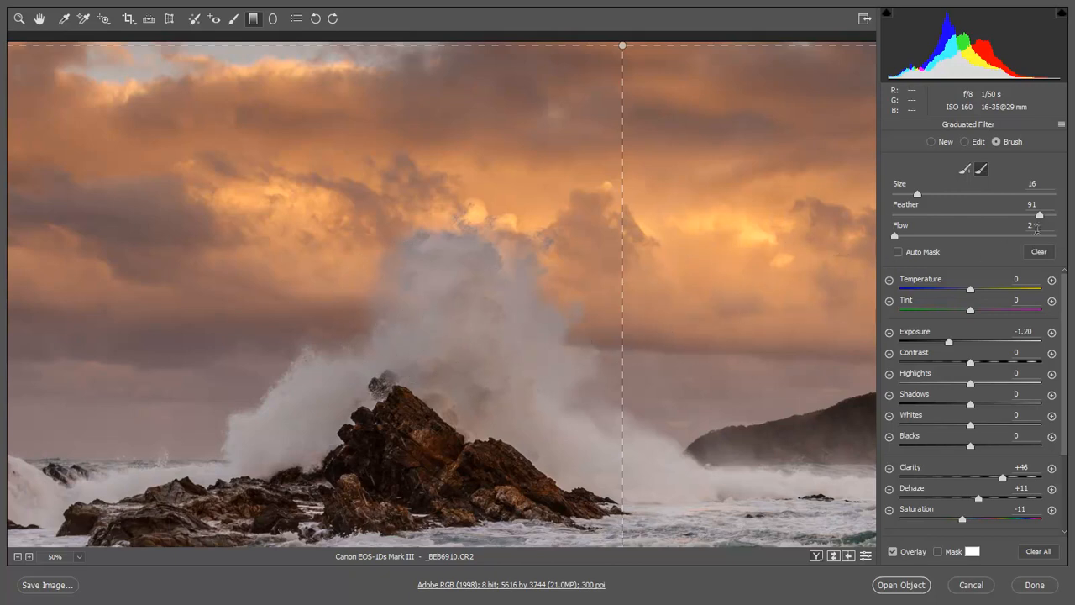
Step: Set the erase brush's Flow to 1 and lighten the wave splash by erasing the sky filter around the rock
text(1)
key(Return)
mouse_move(392, 268)
mouse_down()
mouse_move(563, 262)
mouse_move(262, 258)
mouse_move(608, 260)
mouse_move(280, 253)
mouse_move(549, 223)
mouse_move(427, 207)
mouse_move(303, 235)
mouse_move(367, 203)
mouse_move(586, 293)
mouse_move(255, 302)
mouse_move(679, 307)
mouse_move(681, 382)
mouse_up()
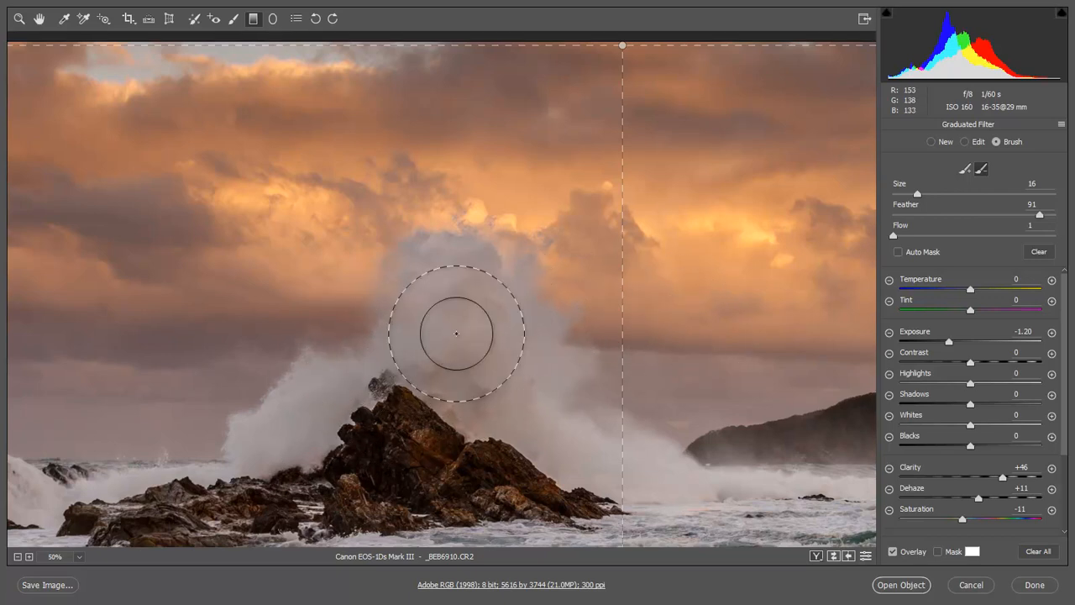
mouse_move(253, 413)
mouse_down()
mouse_move(341, 380)
mouse_move(316, 322)
mouse_move(379, 324)
mouse_up()
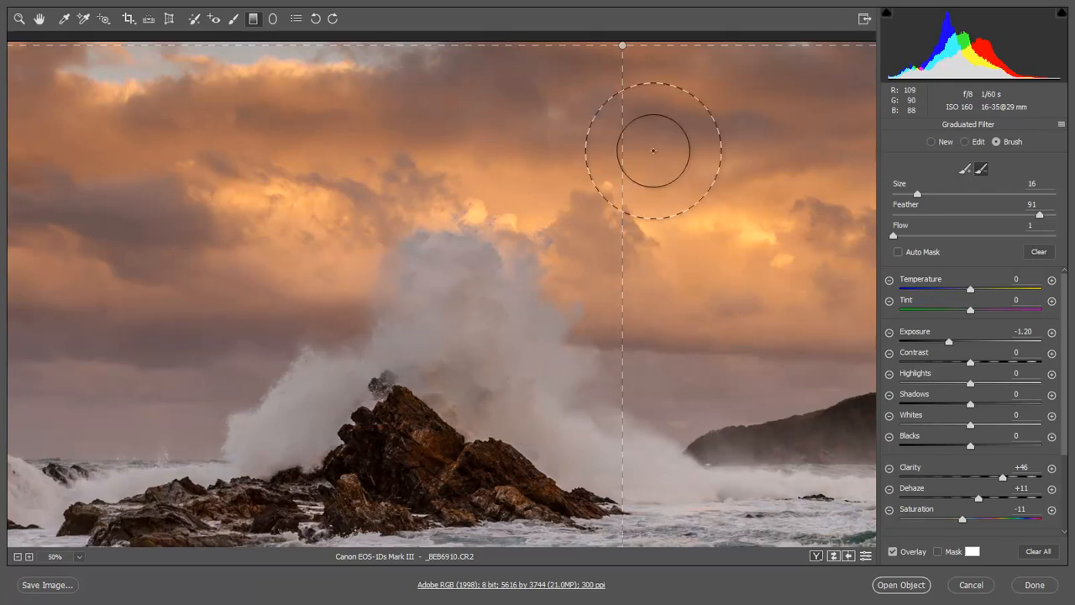
mouse_move(760, 368)
mouse_down()
mouse_move(794, 385)
mouse_move(699, 432)
mouse_move(482, 383)
mouse_move(490, 390)
mouse_move(478, 399)
mouse_move(465, 393)
mouse_move(502, 352)
mouse_move(436, 419)
mouse_move(447, 382)
mouse_move(409, 273)
mouse_up()
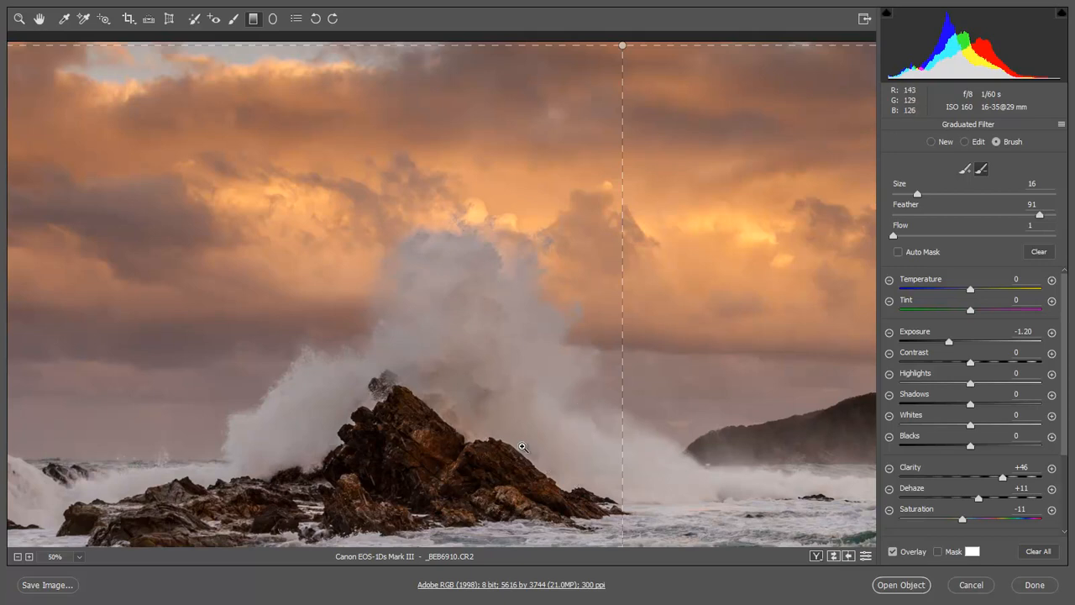
key(ctrl+0)
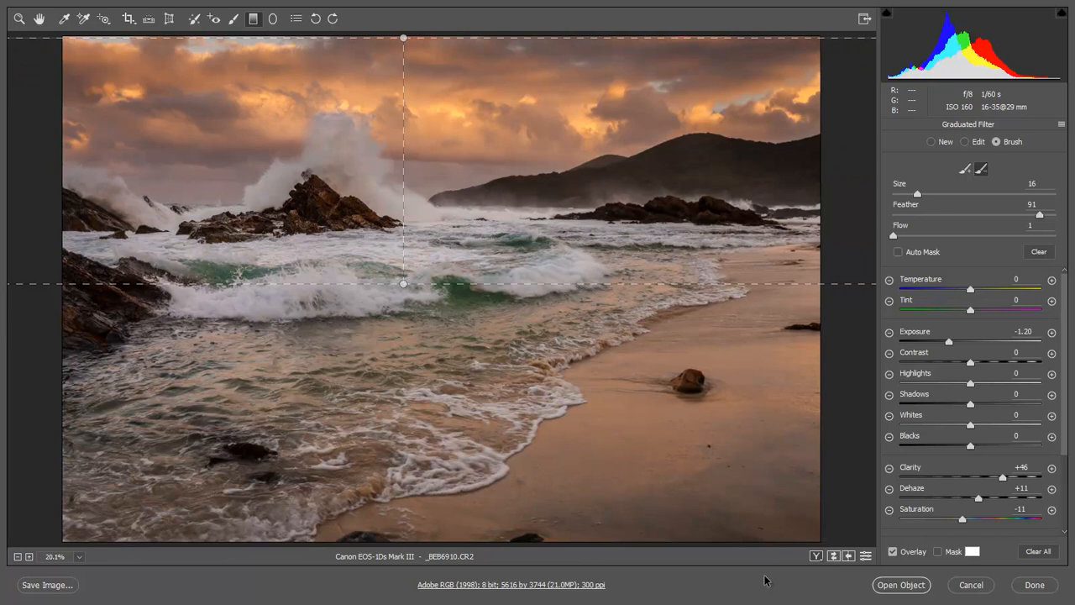
Step: Check the whole photo without the filter overlay, then return to the sky filter's brush mode
key(v)
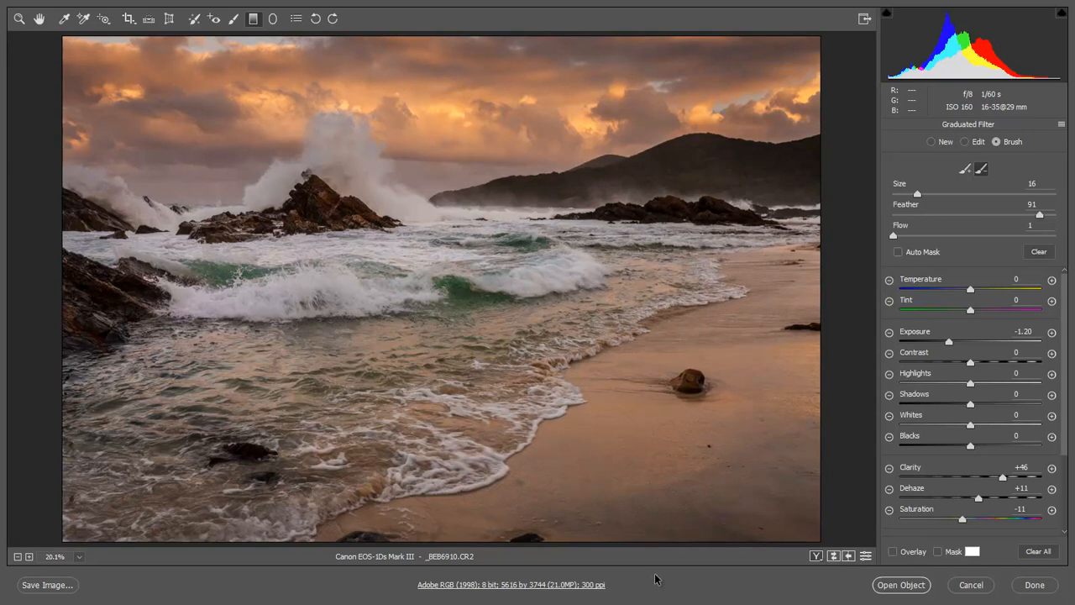
key(v)
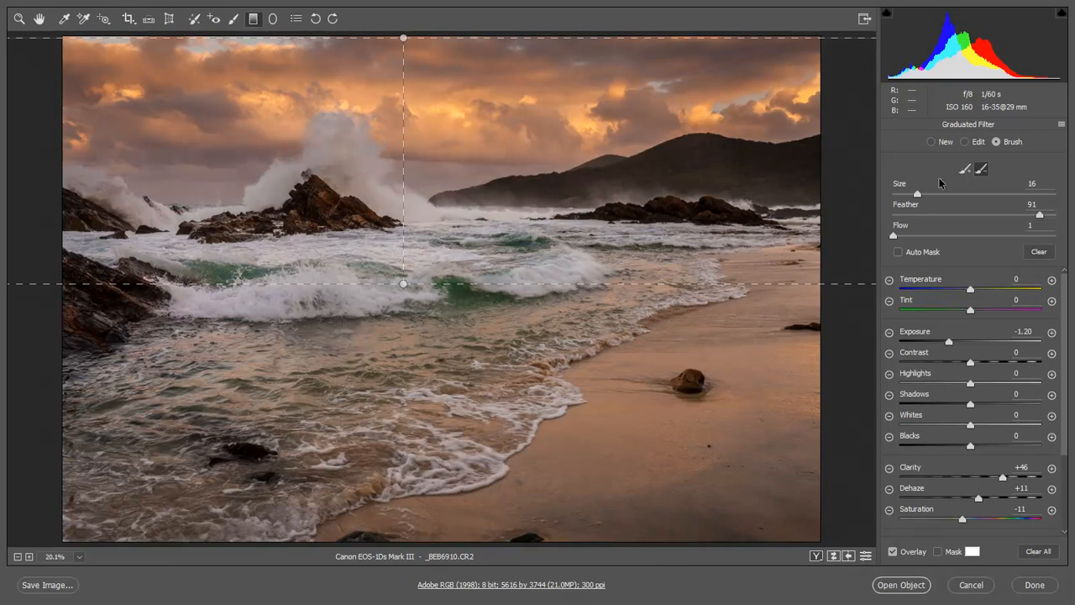
click(966, 142)
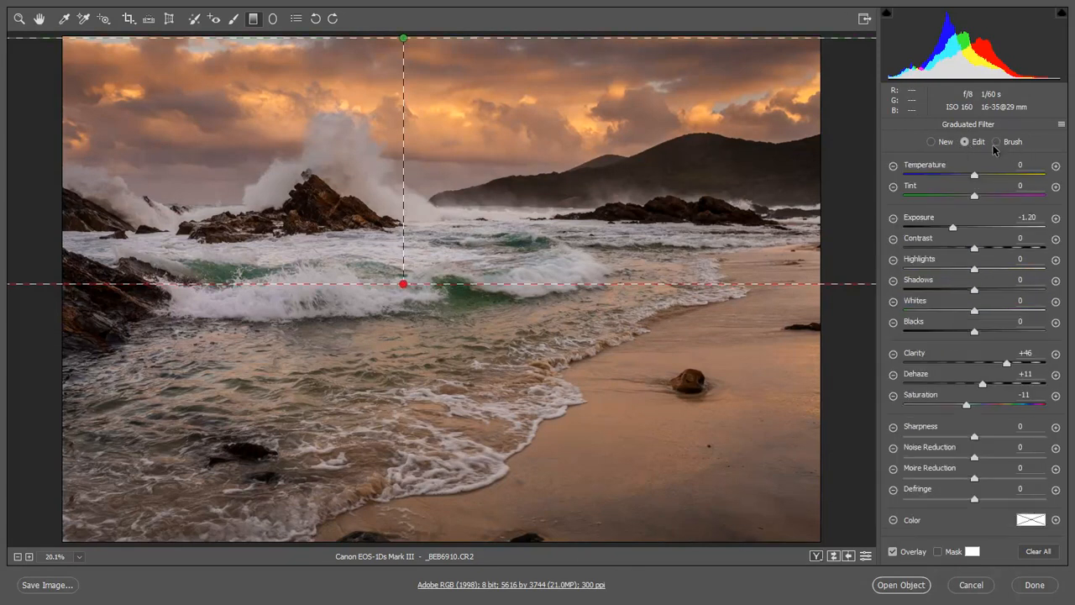
click(996, 142)
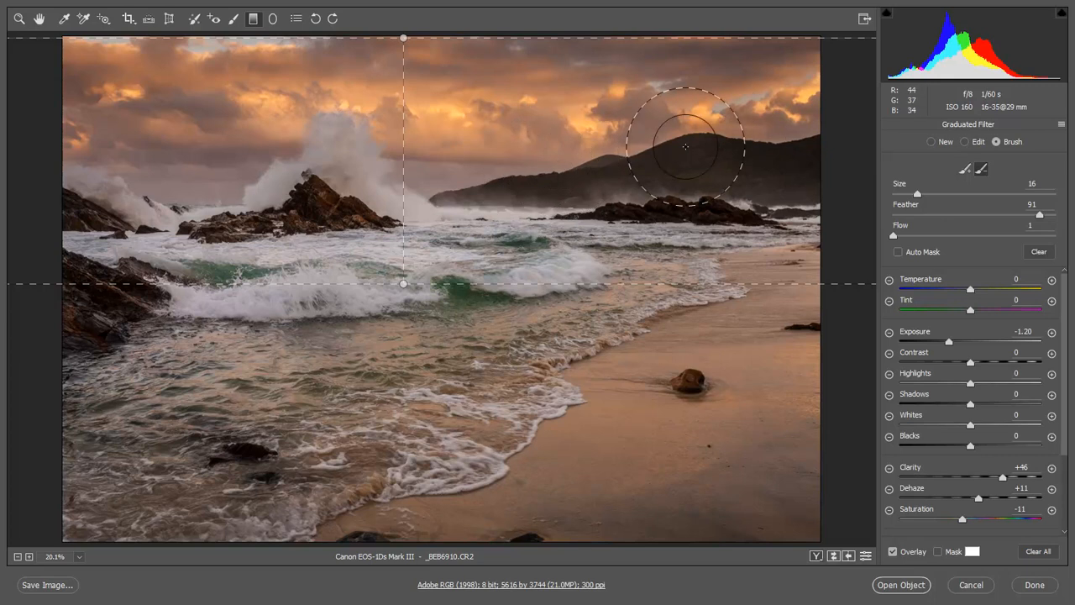
Step: Reduce the erase brush to size 5 and erase the sky filter's darkening from the distant headland
key(bracketleft)
key(bracketleft)
key(bracketleft)
key(bracketleft)
key(bracketleft)
key(bracketleft)
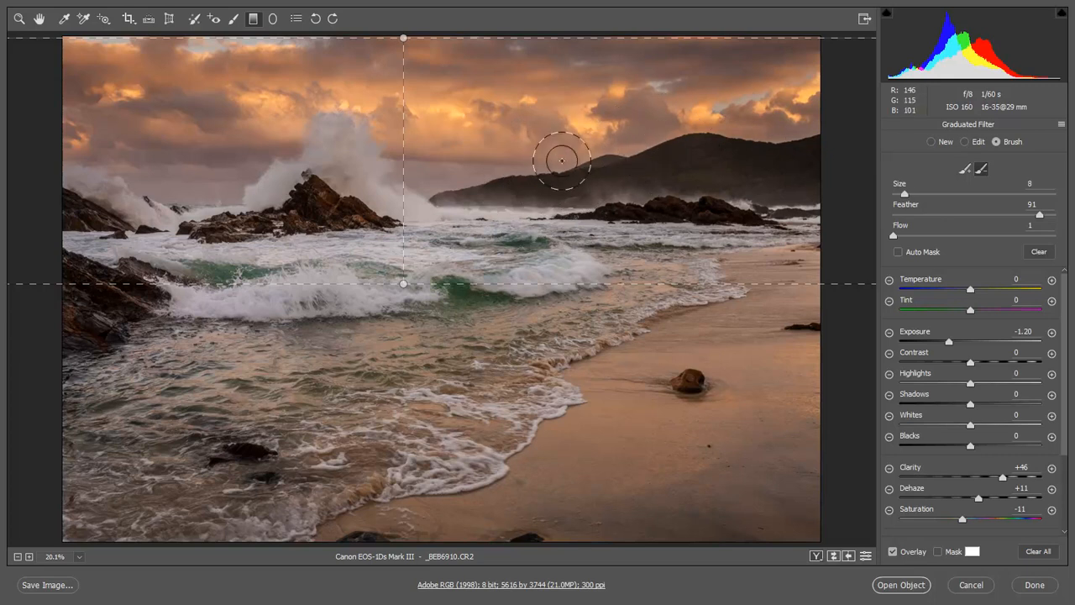
key(bracketleft)
key(bracketleft)
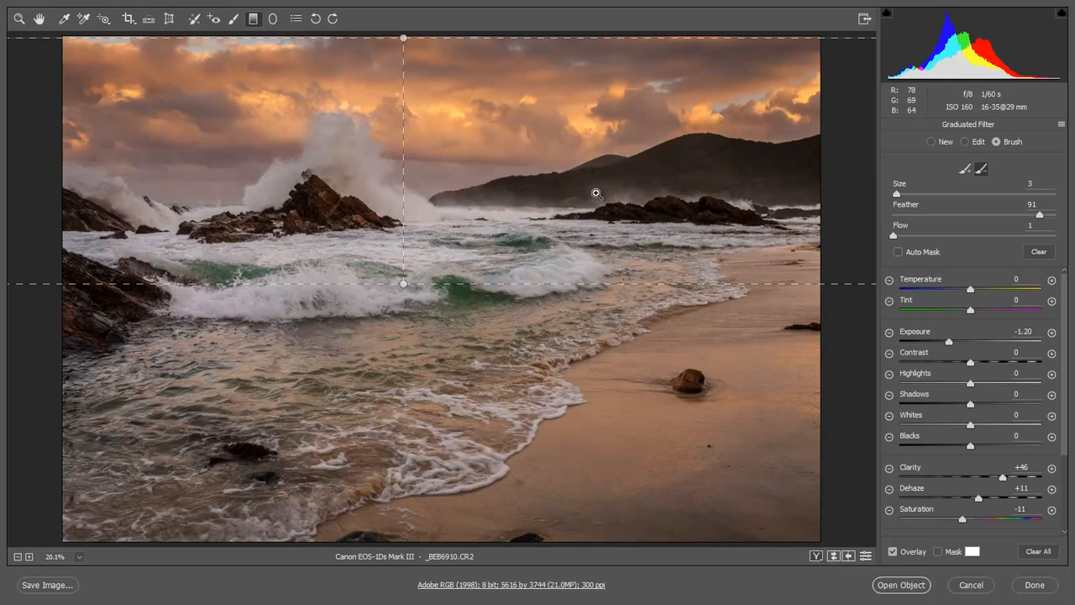
ctrl+click(631, 190)
ctrl+click(699, 200)
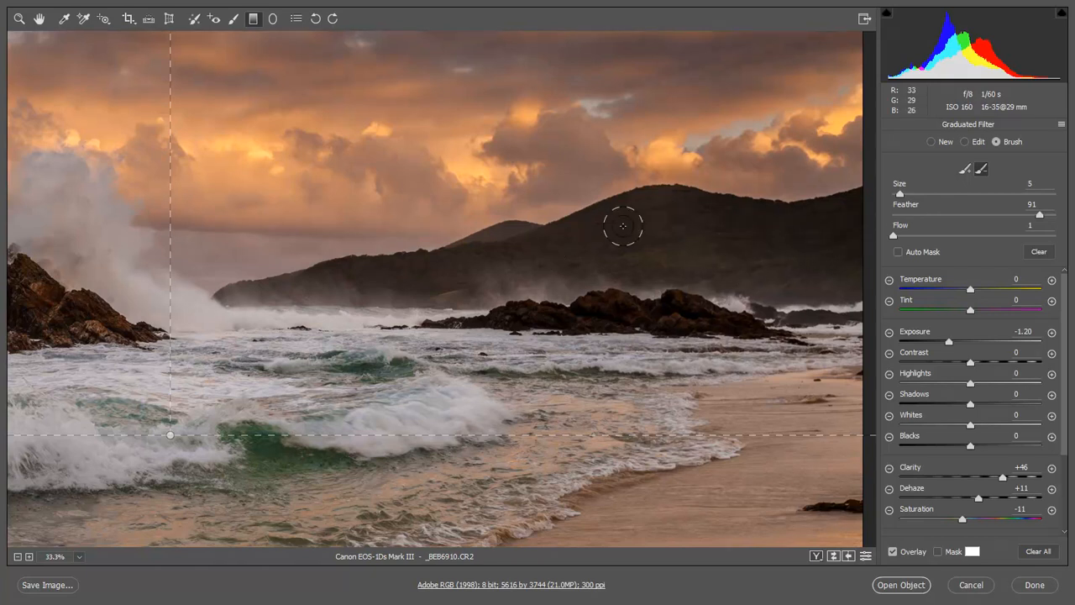
mouse_move(664, 234)
mouse_down()
mouse_move(410, 291)
mouse_move(345, 272)
mouse_move(300, 293)
mouse_move(341, 273)
mouse_move(318, 269)
mouse_move(267, 323)
mouse_move(462, 318)
mouse_move(511, 287)
mouse_move(273, 289)
mouse_up()
Step: Set the sky filter's erase brush to size 14 and Flow 2 for the rocks below the headland
key(bracketright)
key(bracketright)
key(bracketright)
key(bracketright)
key(bracketright)
key(bracketright)
key(bracketright)
key(bracketright)
key(bracketright)
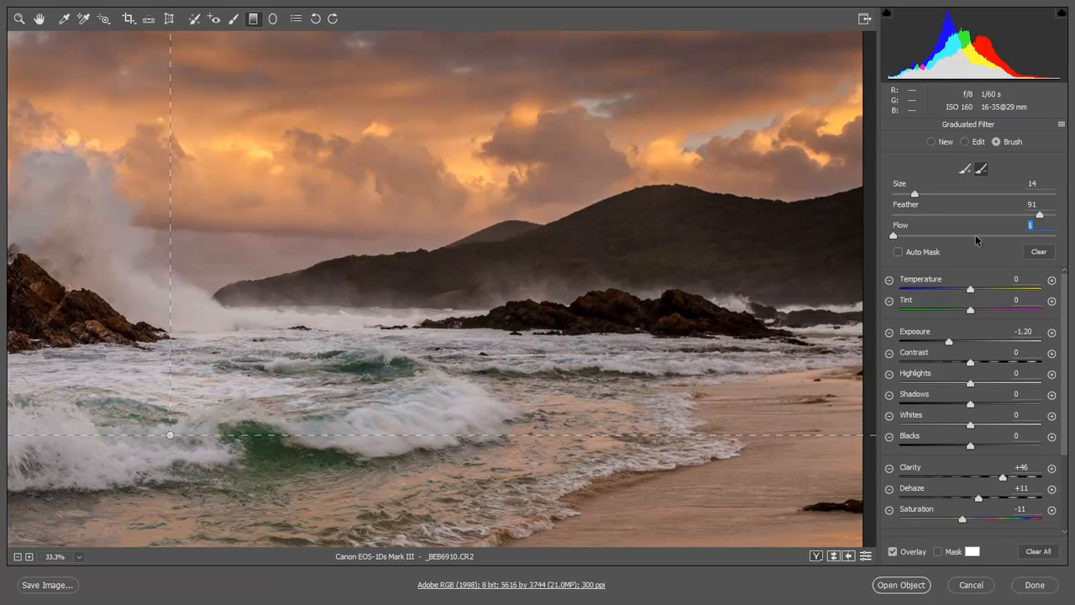
text(2)
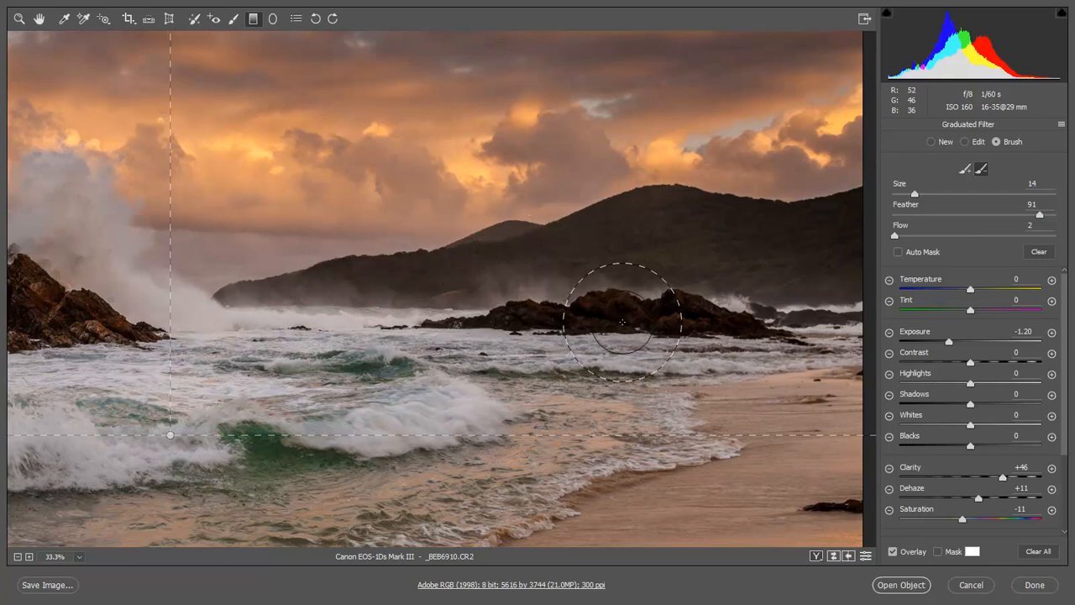
key(ctrl+space)
key(ctrl+0)
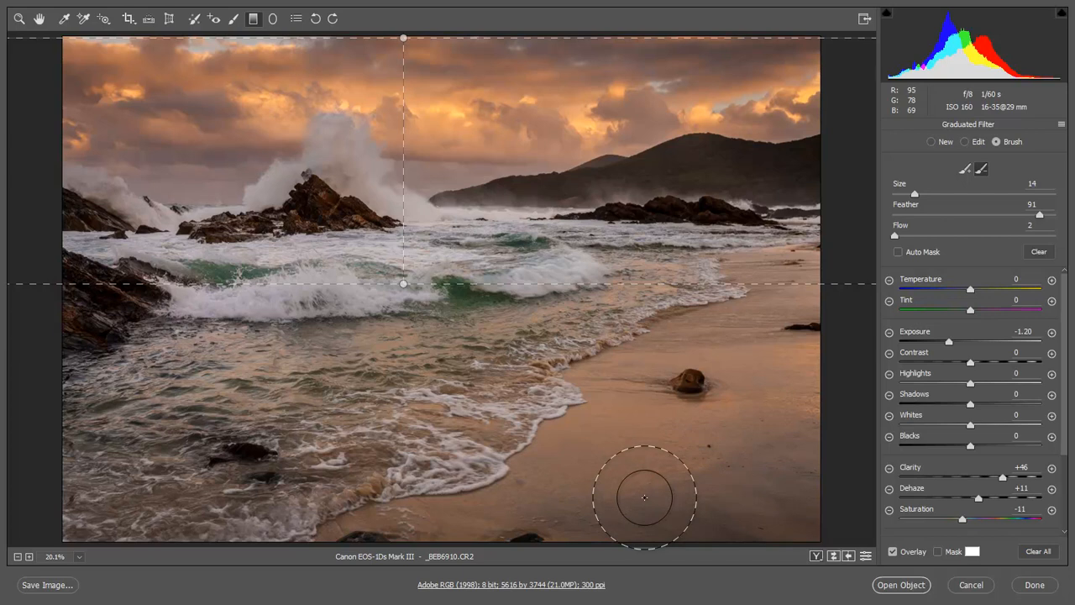
key(Return)
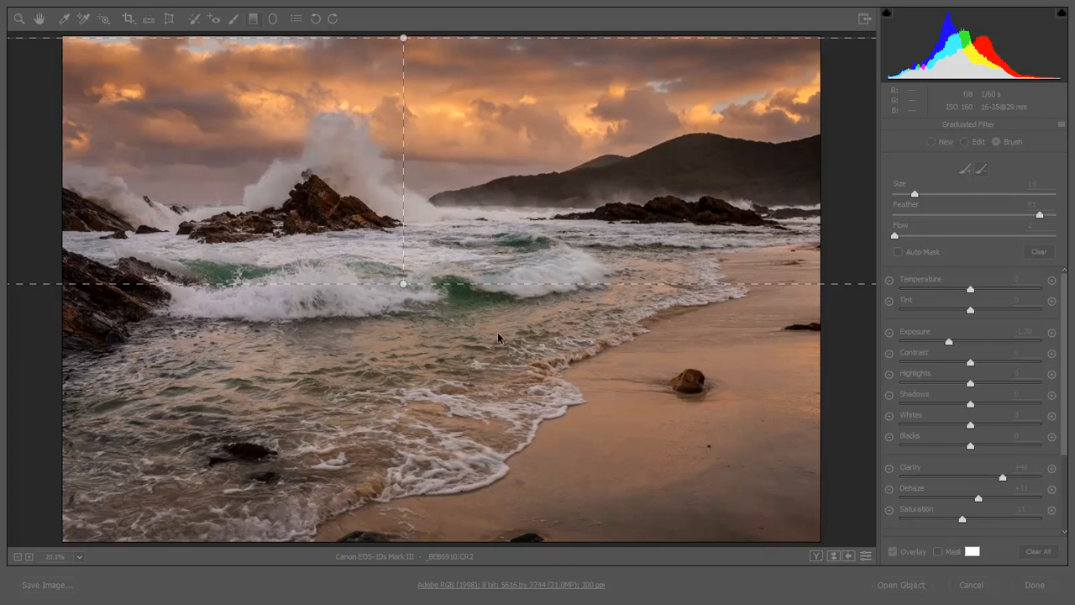
Step: Heal the dark specks on the wet sand below the boulder with the Spot Removal tool at size 8
key(ctrl+plus)
drag(437, 301, 321, 260)
ctrl+click(642, 428)
ctrl+click(605, 419)
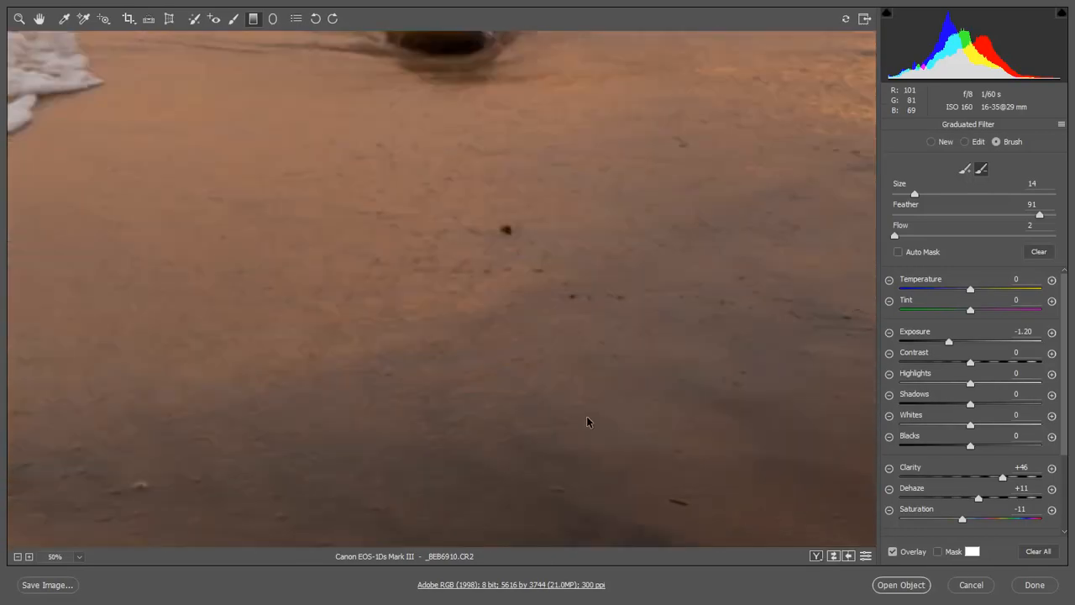
click(193, 25)
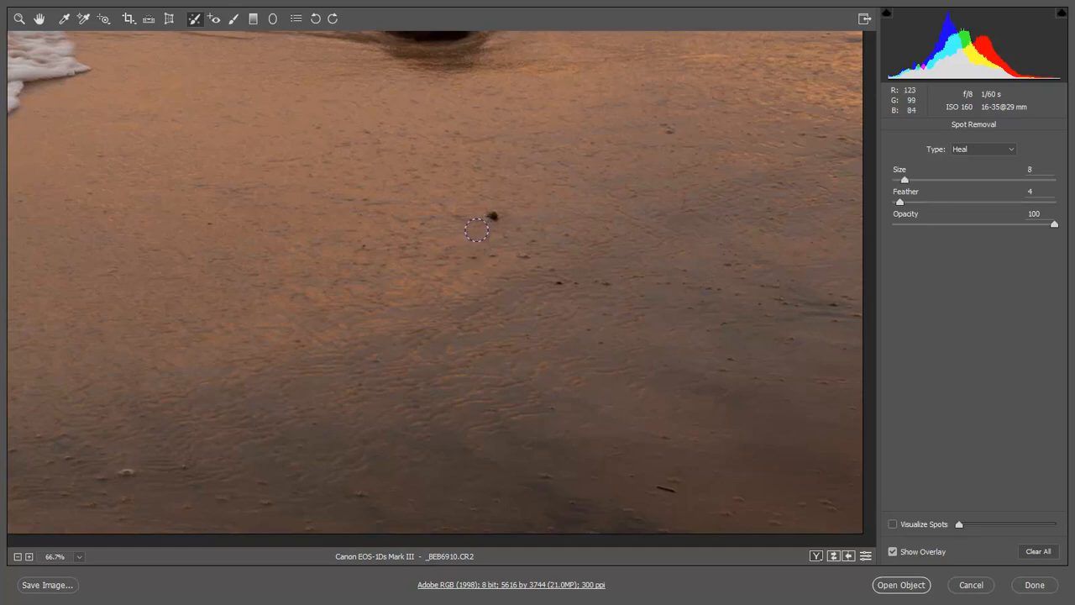
key(v)
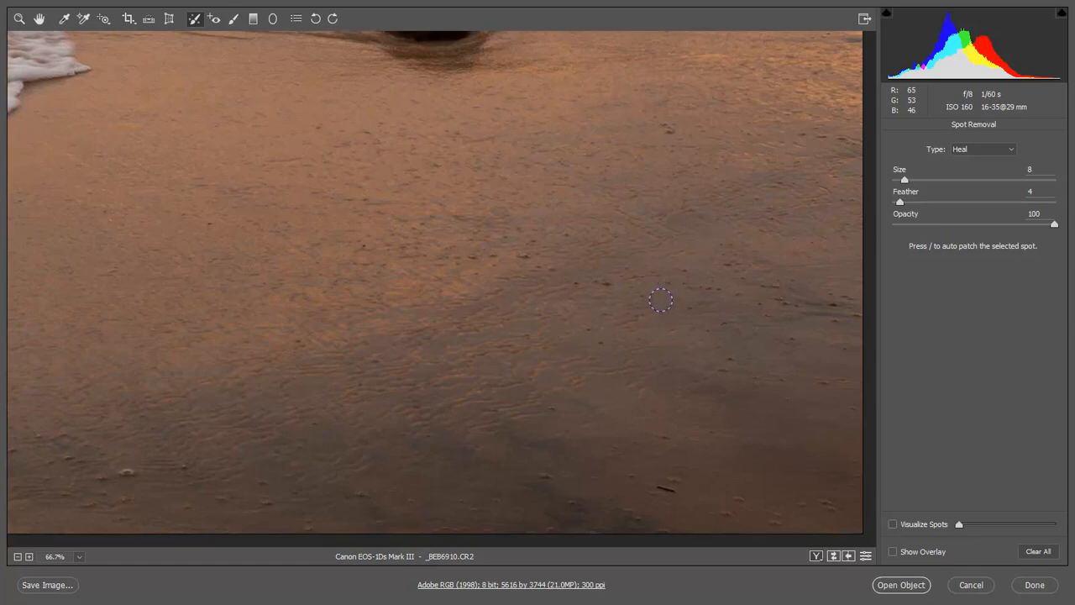
click(603, 331)
click(667, 128)
Step: Shrink the healing brush and remove the small dark twig from the sand near the photo's bottom-right corner
key([)
key([)
key([)
key([)
key([)
key([)
key(])
drag(650, 483, 680, 495)
click(718, 436)
Step: Finish the Camera Raw edit and reopen _BEB6910.CR2 from Adobe Bridge
click(1035, 585)
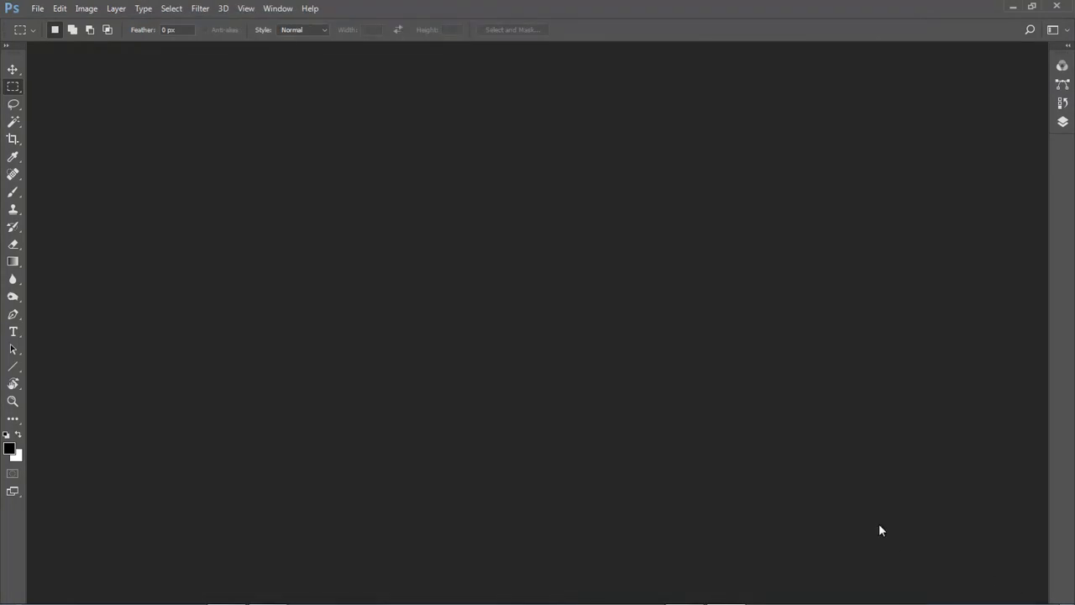
mouse_move(680, 602)
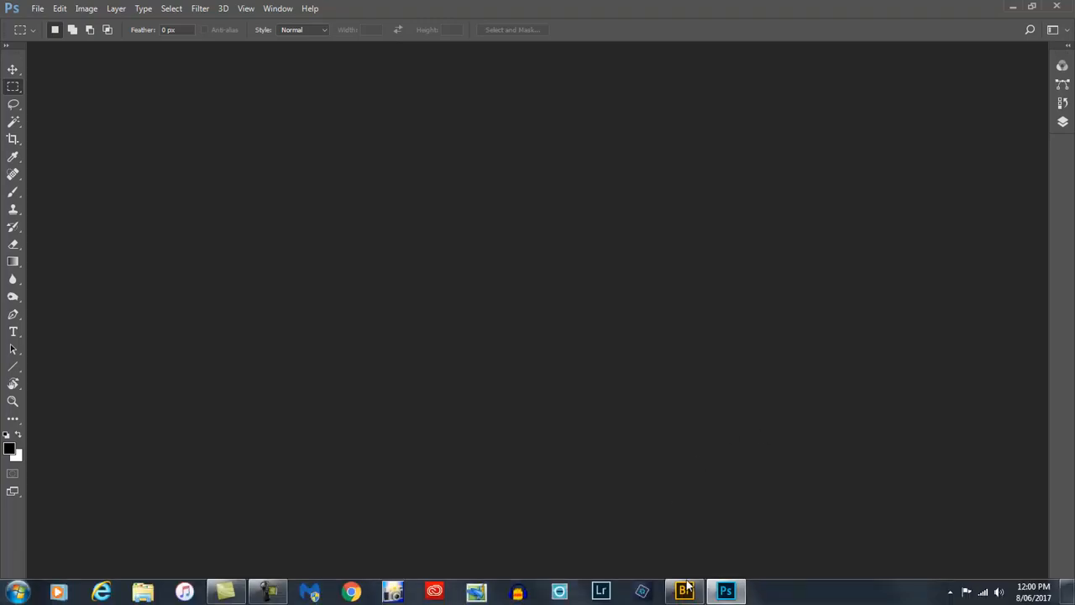
click(685, 593)
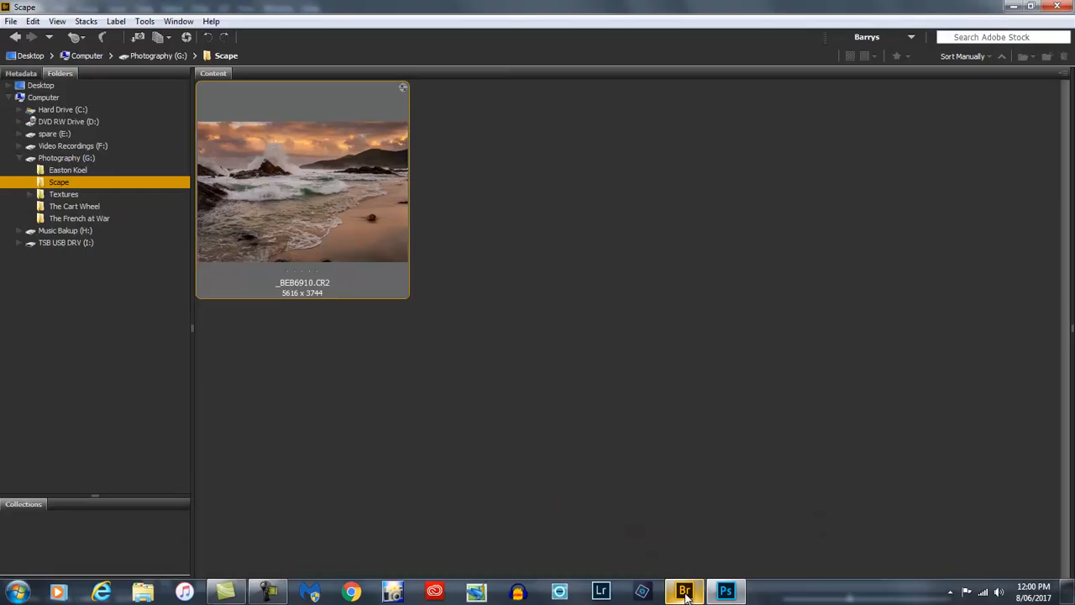
double_click(313, 191)
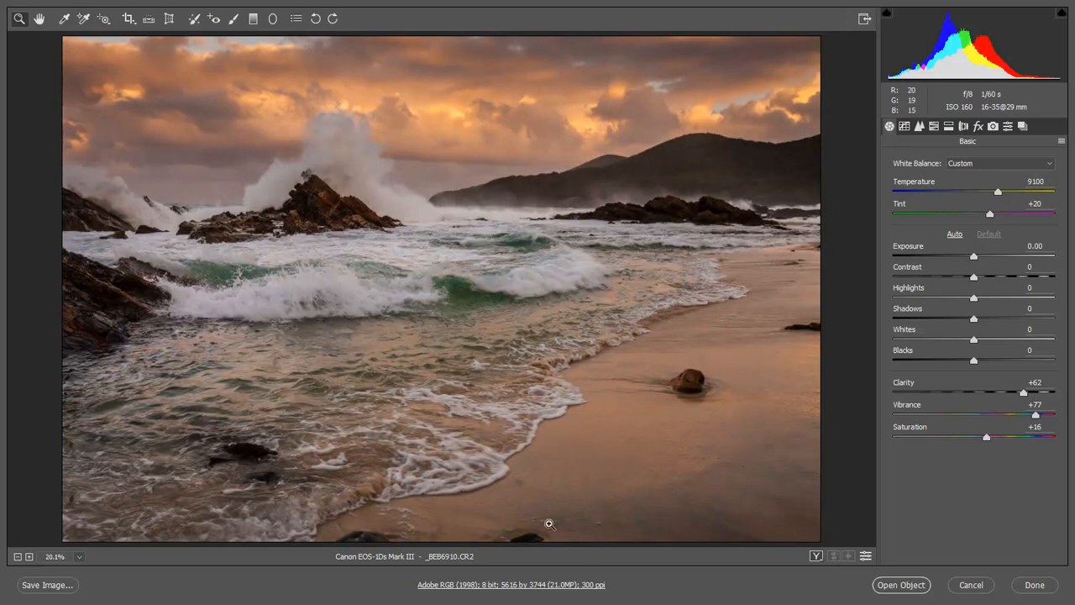
Step: Heal the dark smudge on the sand beside the foam edge with the Spot Removal tool at size 20
drag(474, 437, 463, 397)
click(463, 400)
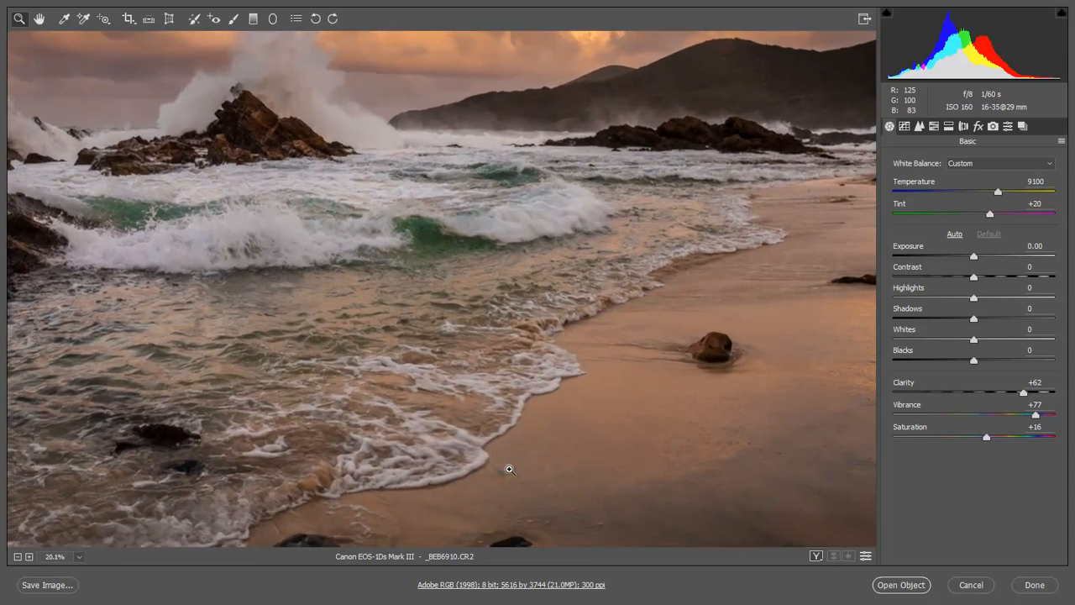
click(499, 451)
click(500, 451)
click(396, 457)
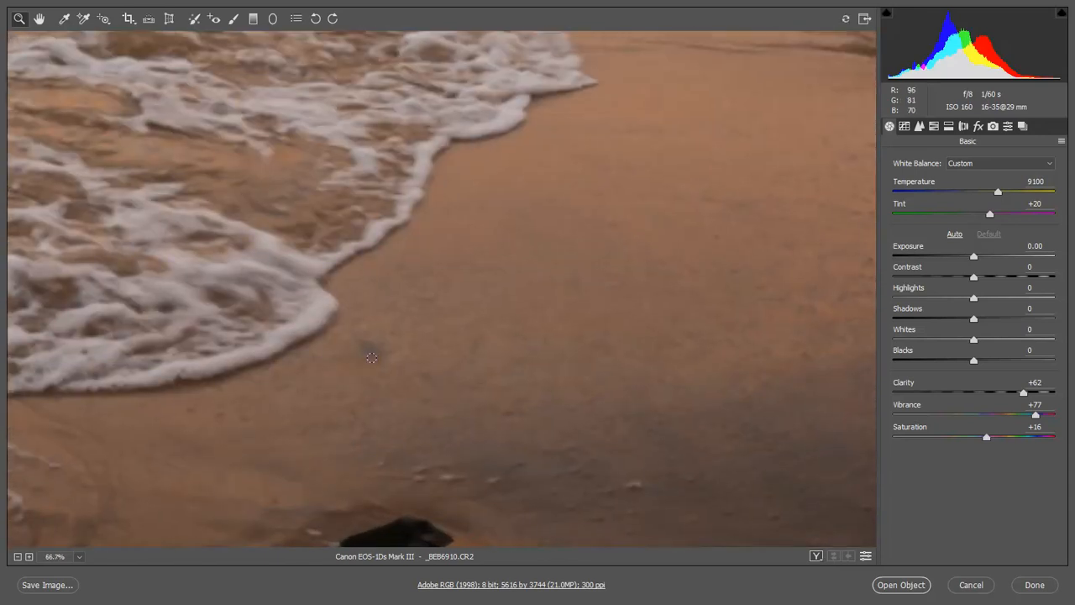
click(194, 19)
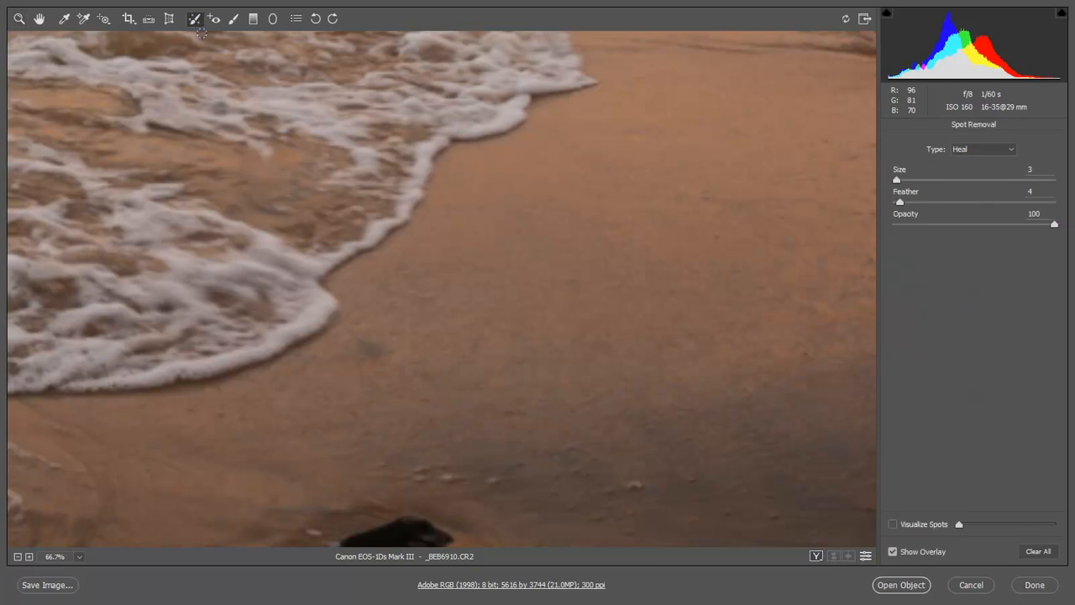
key(bracketright)
key(bracketright)
key(bracketright)
key(bracketright)
key(bracketright)
key(bracketright)
key(bracketright)
key(bracketright)
key(bracketright)
key(bracketright)
key(bracketright)
key(bracketright)
key(bracketright)
key(bracketright)
key(bracketright)
key(bracketright)
key(bracketright)
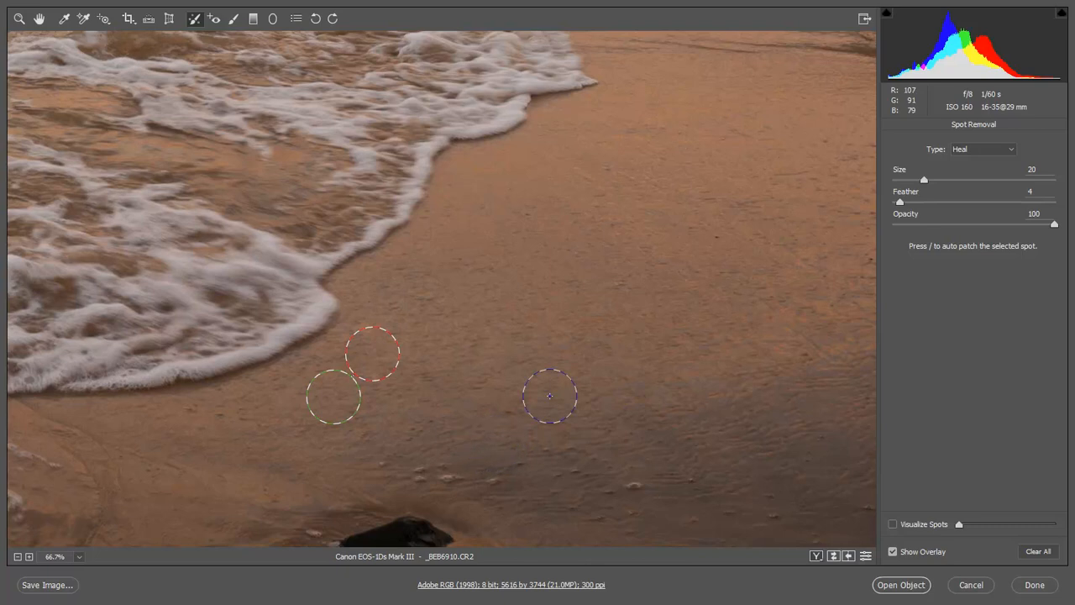
key(ctrl+0)
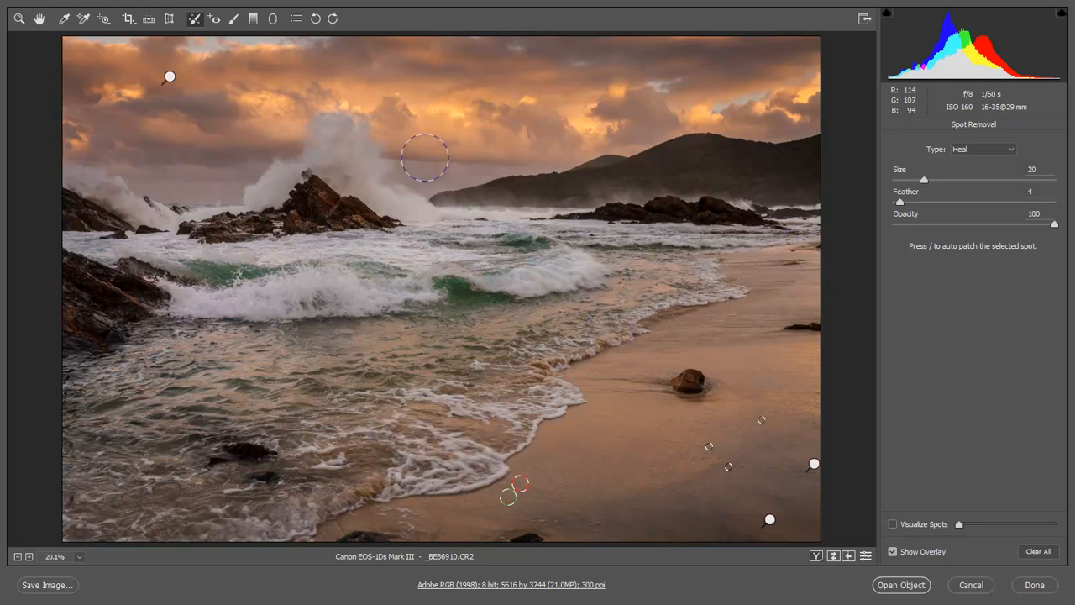
Step: Add a diagonal graduated filter from the lower-right beach to the waterline and reset its adjustments to zero
click(254, 20)
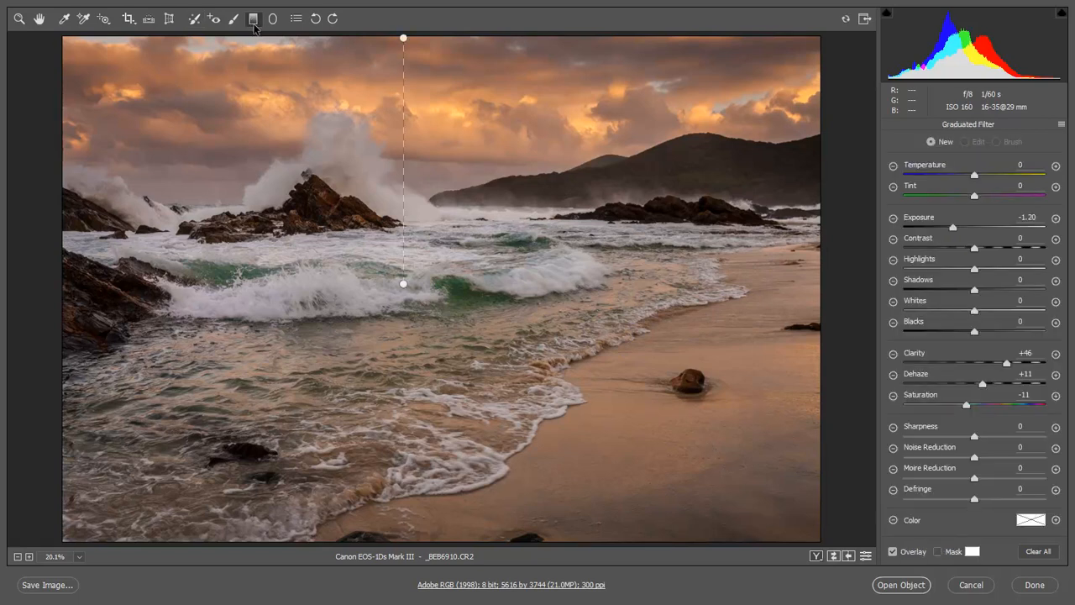
drag(685, 479, 594, 327)
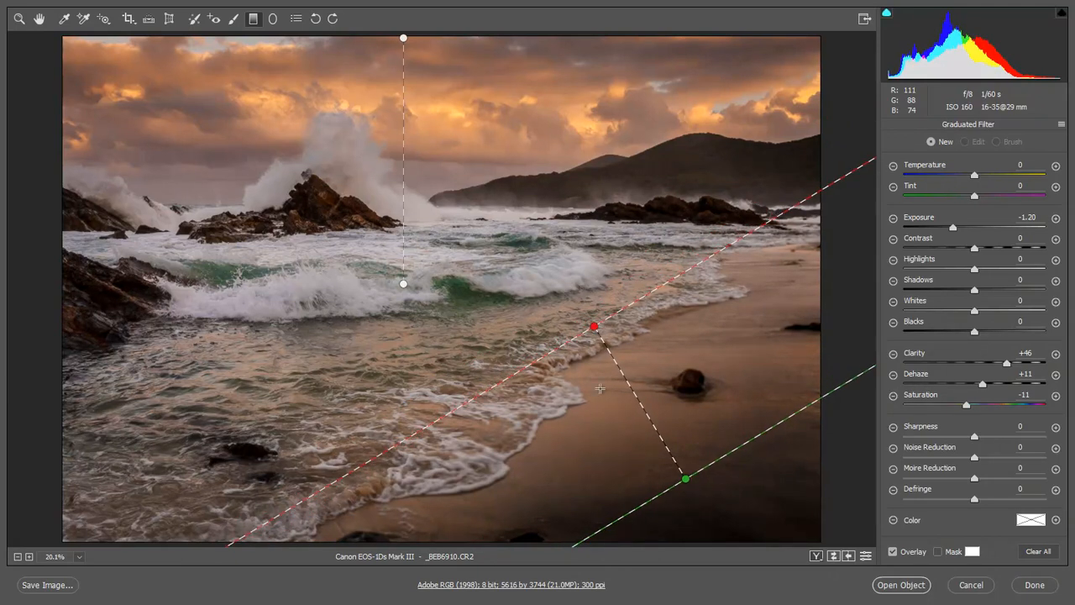
right_click(616, 414)
click(656, 425)
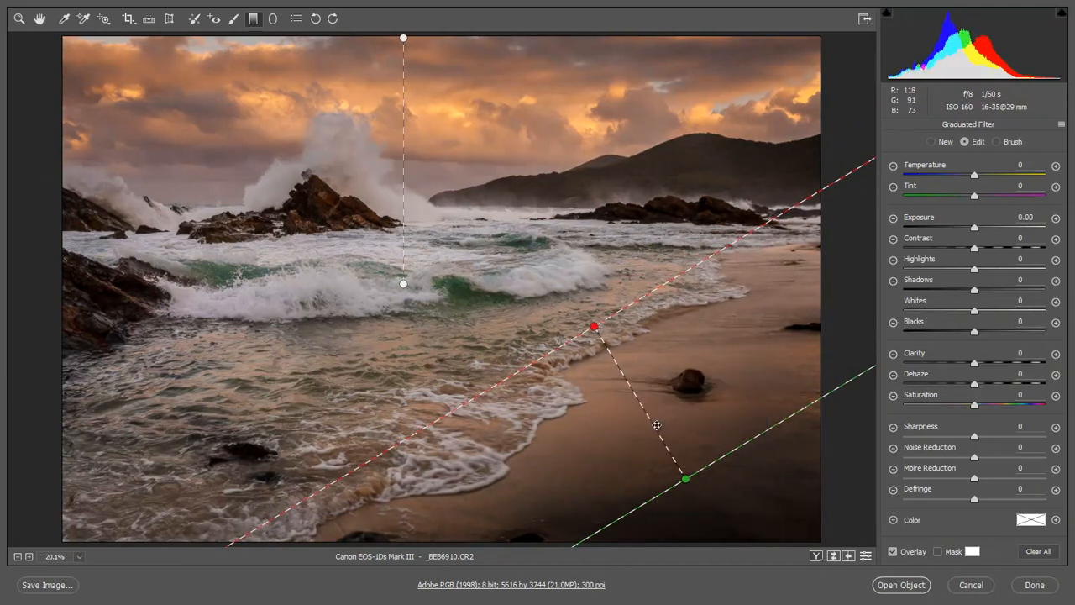
Step: Set the beach filter's Exposure to -0.55 and Saturation to +37 with the overlay hidden
key(v)
drag(975, 231, 962, 233)
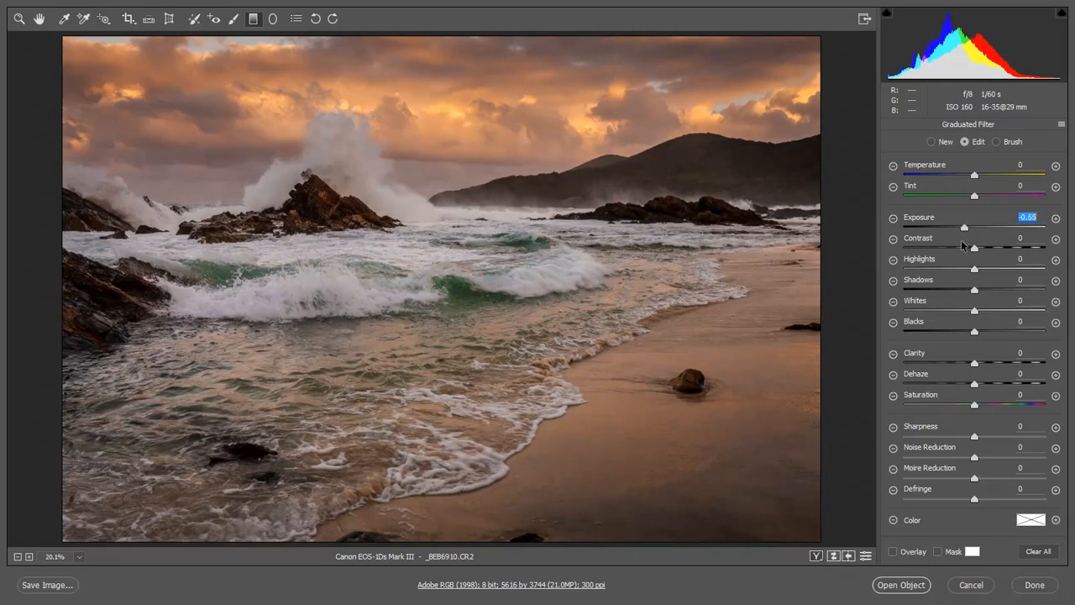
click(1004, 406)
drag(998, 406, 996, 406)
key(Delete)
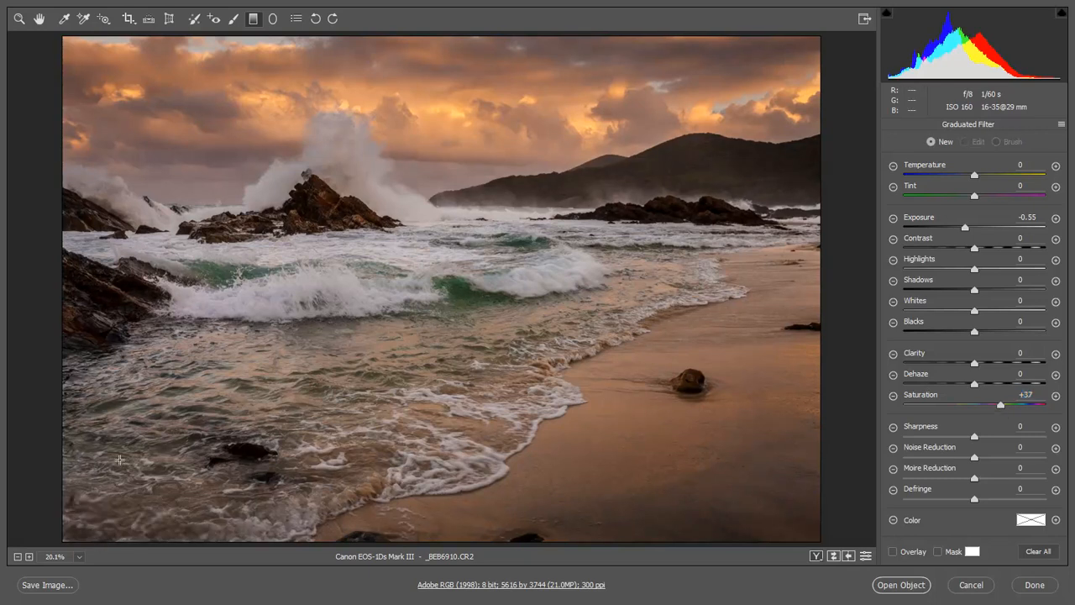
Step: Add a graduated filter over the lower-left water, show the overlay and set the filter's Saturation to +77
drag(123, 440, 145, 511)
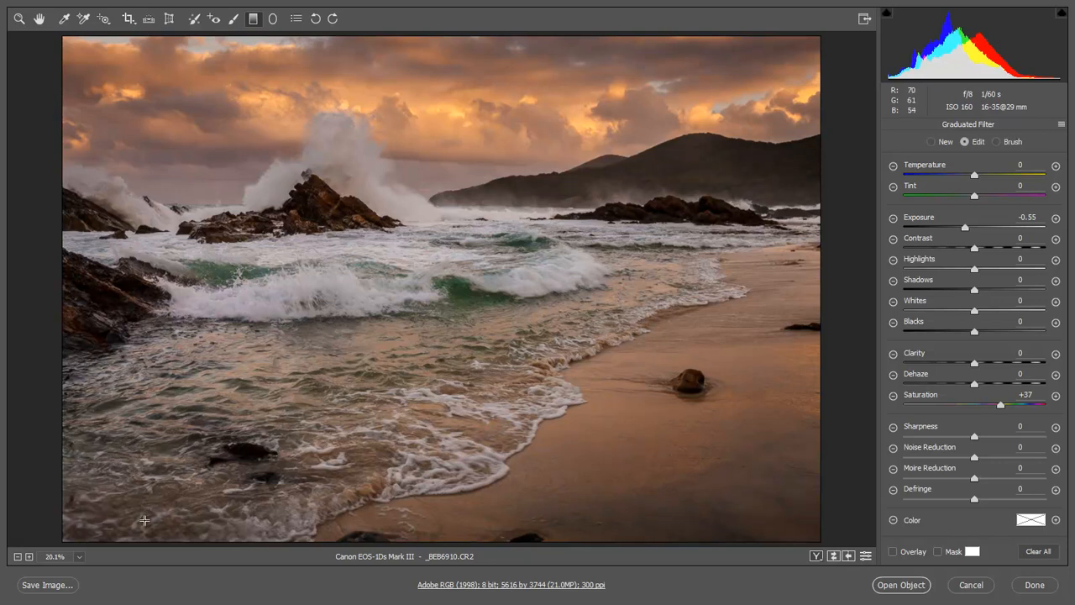
key(v)
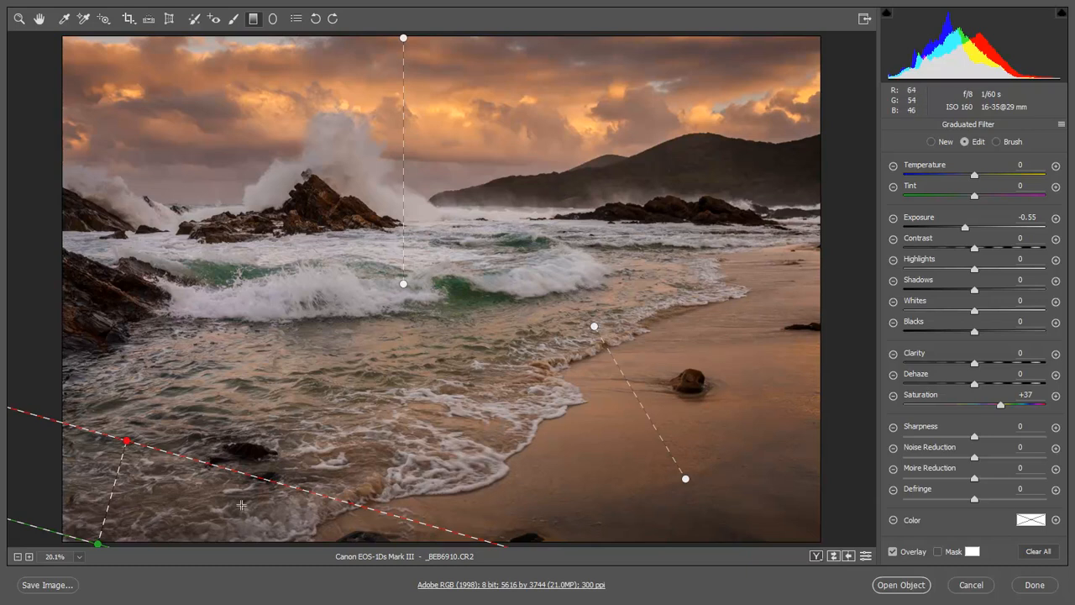
click(1023, 406)
drag(1022, 404, 1028, 404)
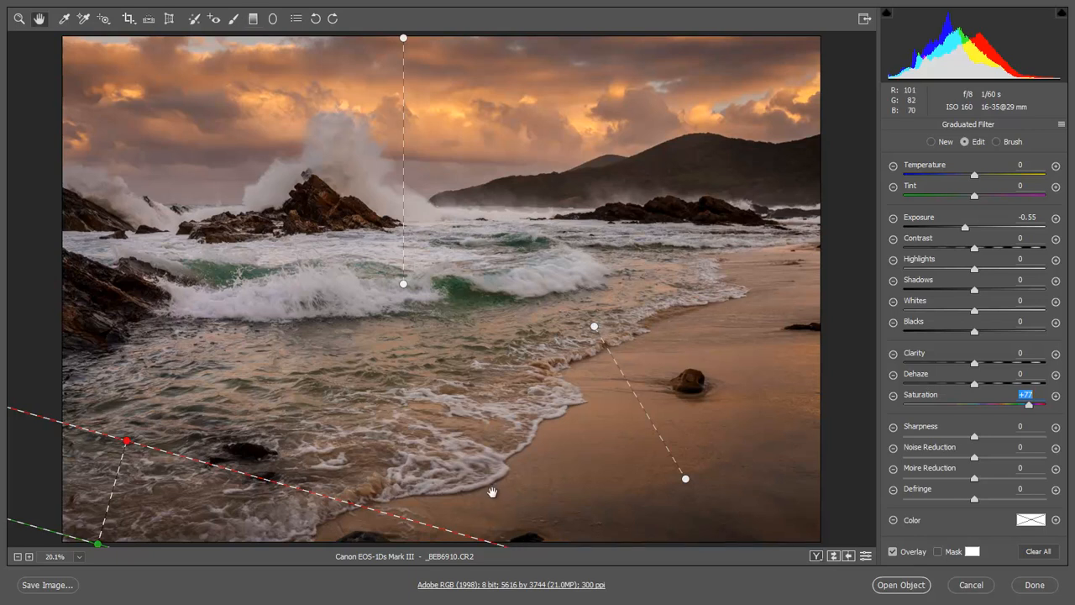
Step: Add a vertical graduated filter from the photo's top edge down through the clouds and reset its adjustments to zero
key(h)
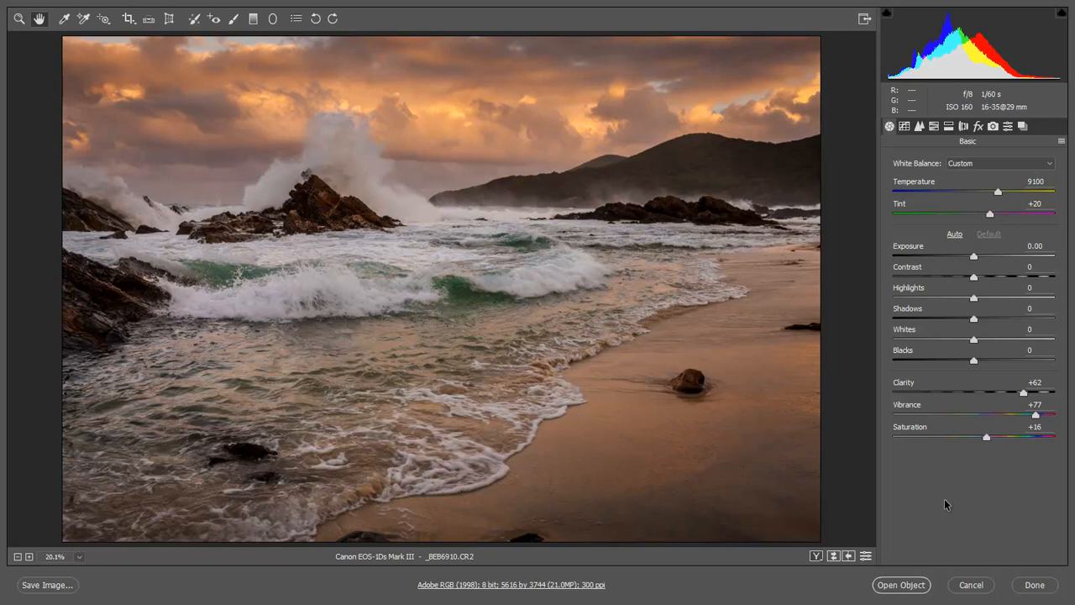
key(z)
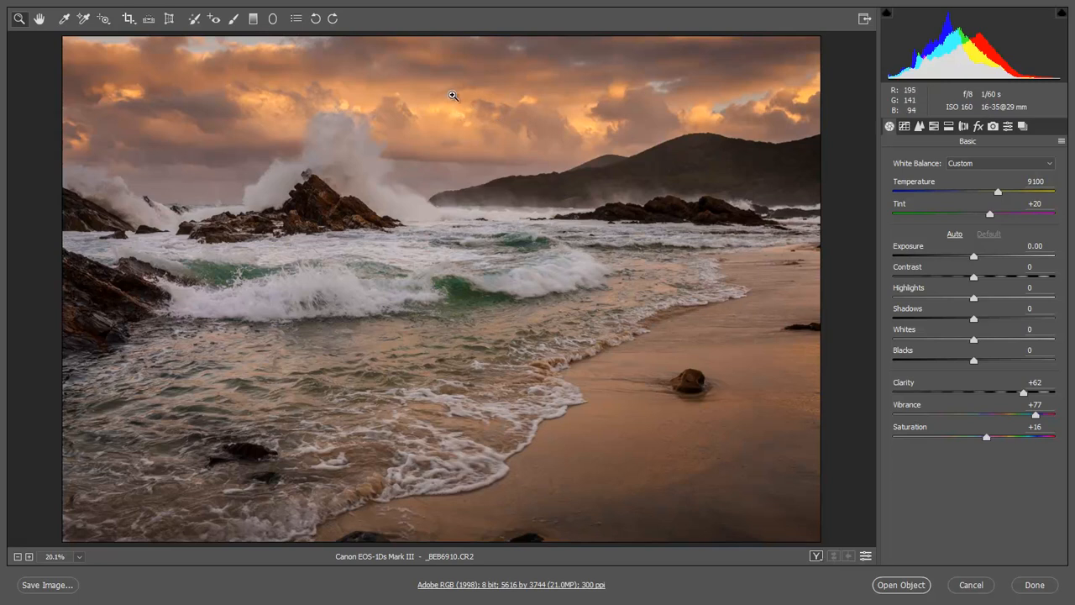
click(252, 19)
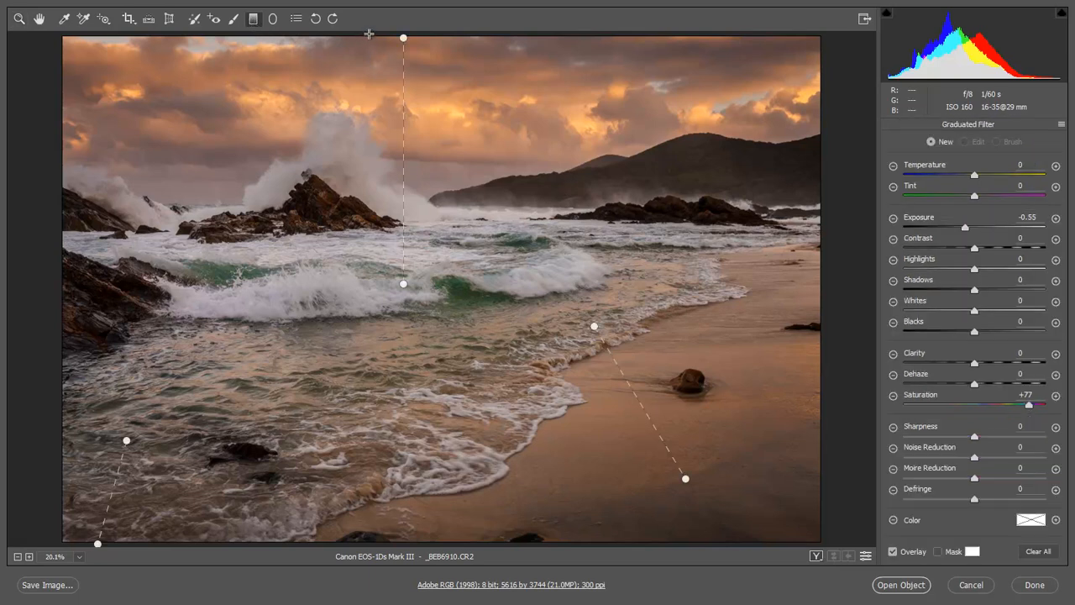
drag(370, 34, 371, 133)
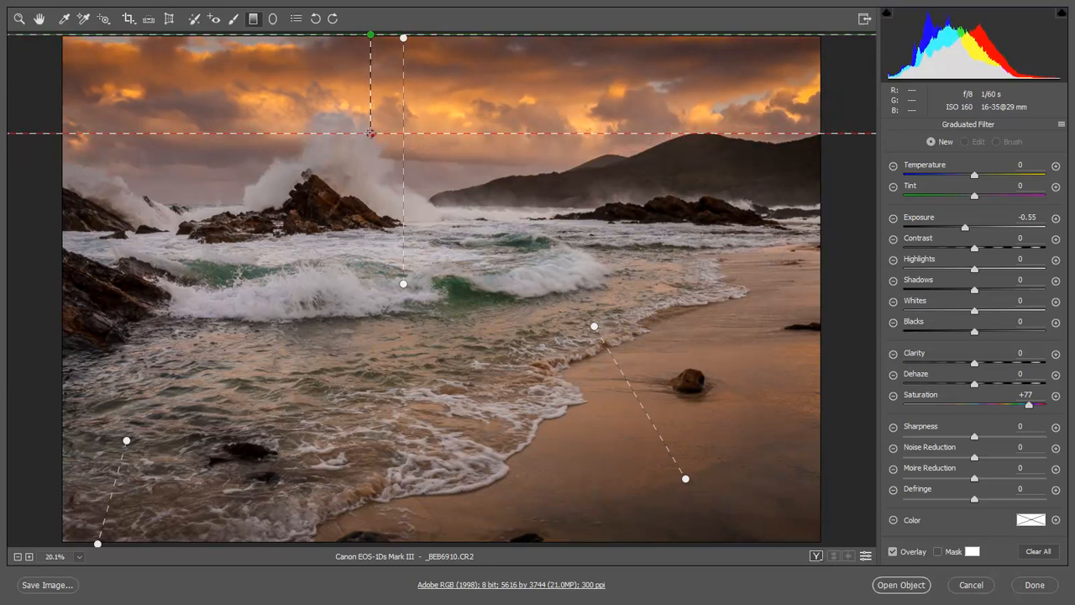
right_click(455, 94)
click(497, 108)
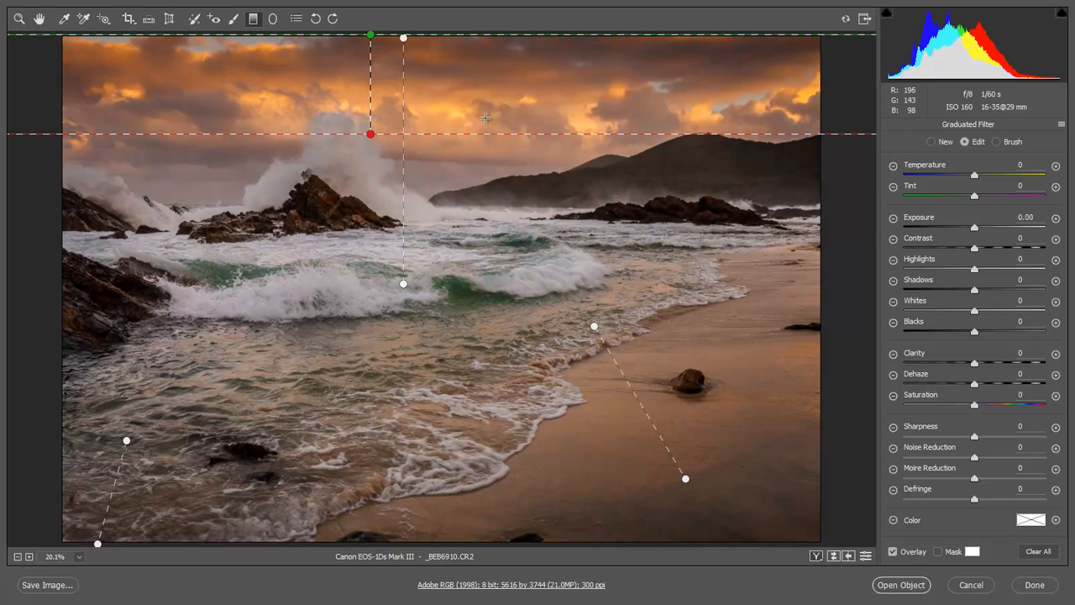
Step: Hide the overlay and lower the upper sky filter's Exposure to about -0.70
key(v)
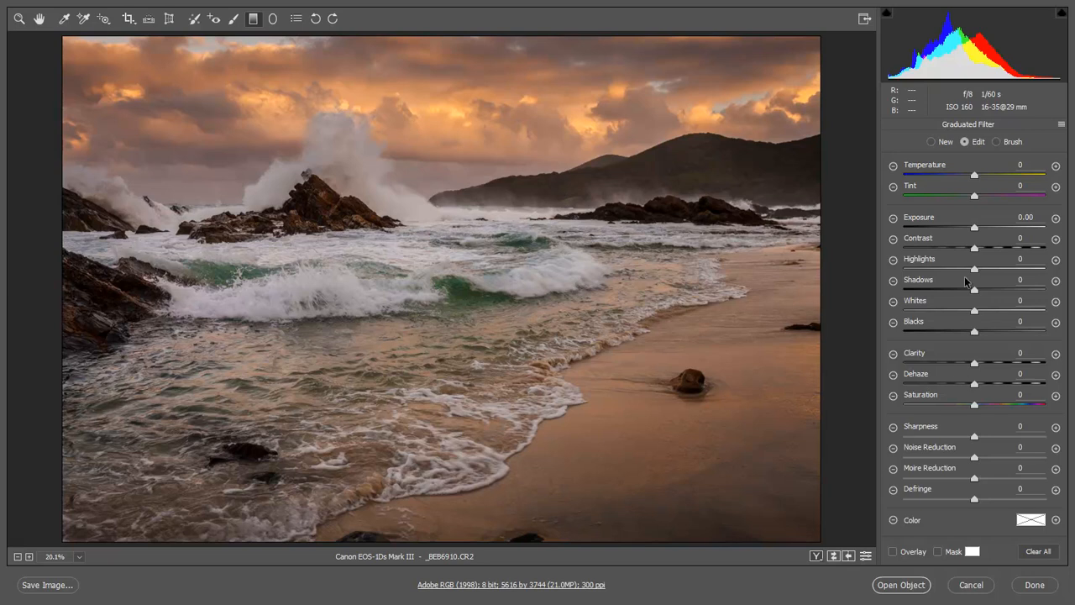
drag(974, 230, 964, 235)
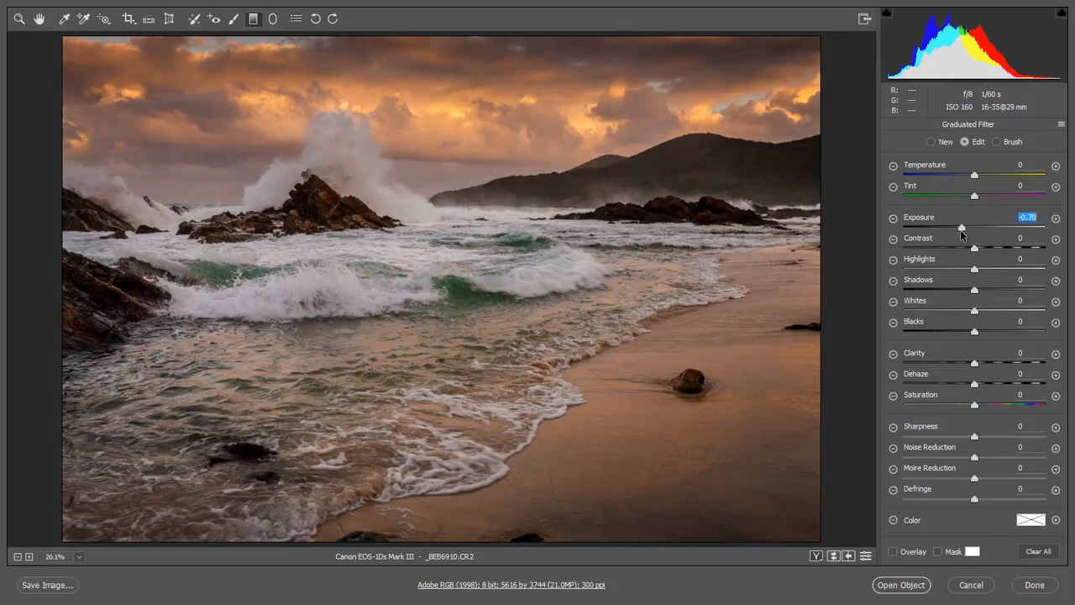
drag(960, 229, 959, 230)
Step: Set the Adjustment Brush to Exposure -1.10 and size 4, and paint a first stroke at the left edge beside the upper rocks
click(233, 20)
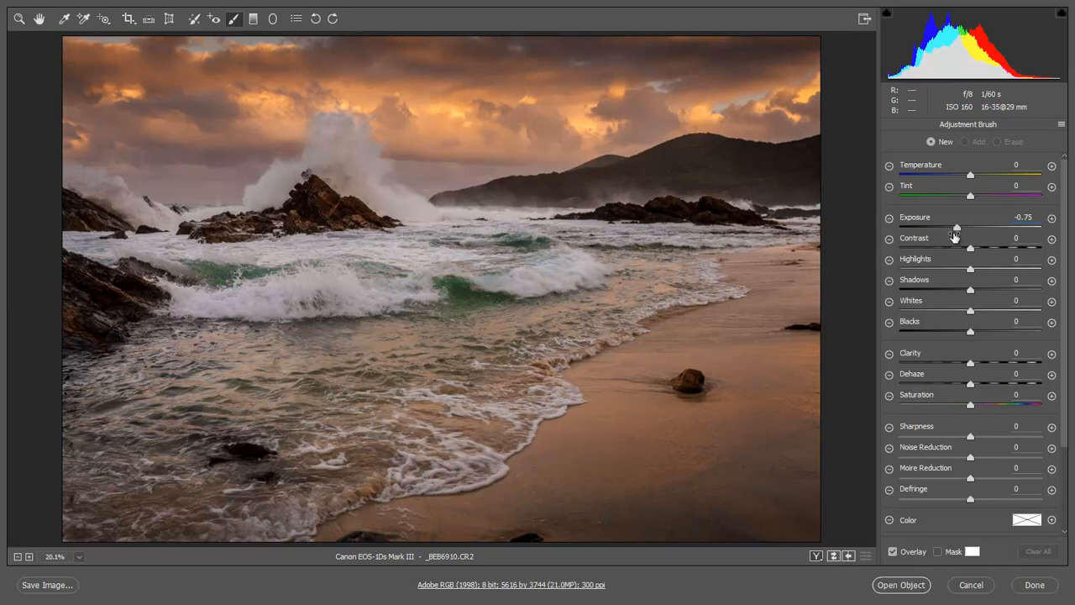
drag(954, 226, 950, 228)
key(bracketleft)
key(bracketleft)
key(bracketleft)
key(bracketleft)
key(bracketleft)
key(bracketleft)
key(bracketleft)
key(bracketleft)
key(bracketleft)
drag(42, 208, 47, 209)
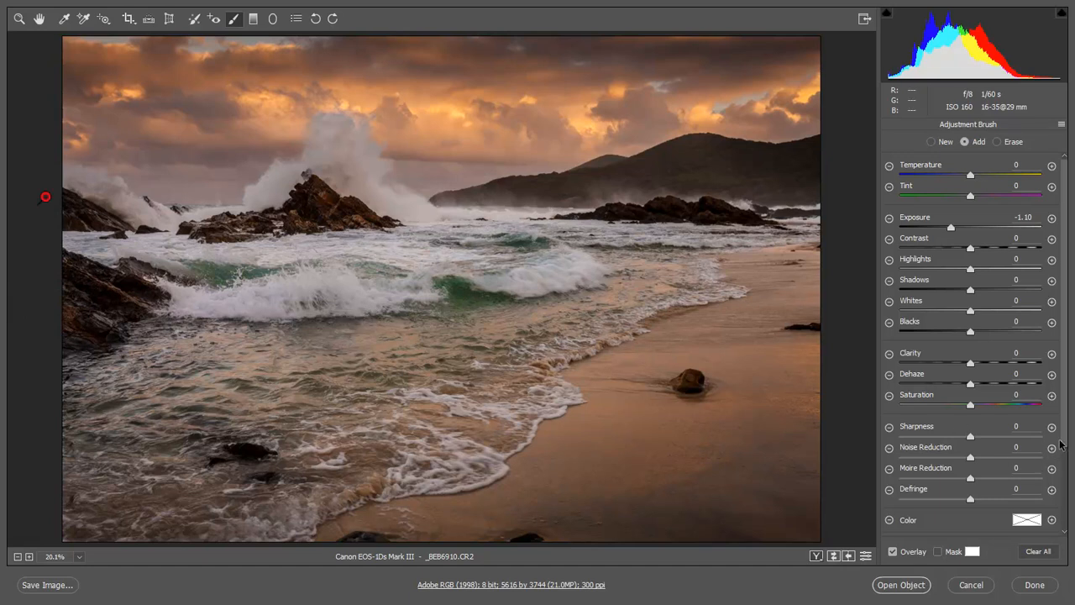
Step: Set the brush size to 7 for the darkening adjustment beside the left rocks
scroll(1064, 443, down, 5)
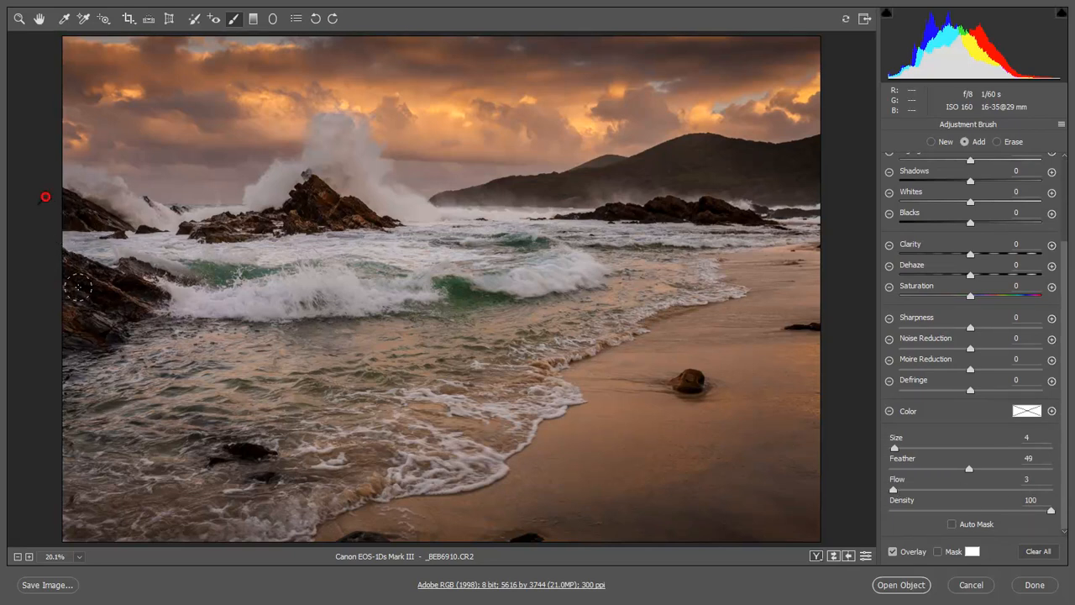
key(bracketright)
key(bracketright)
key(bracketright)
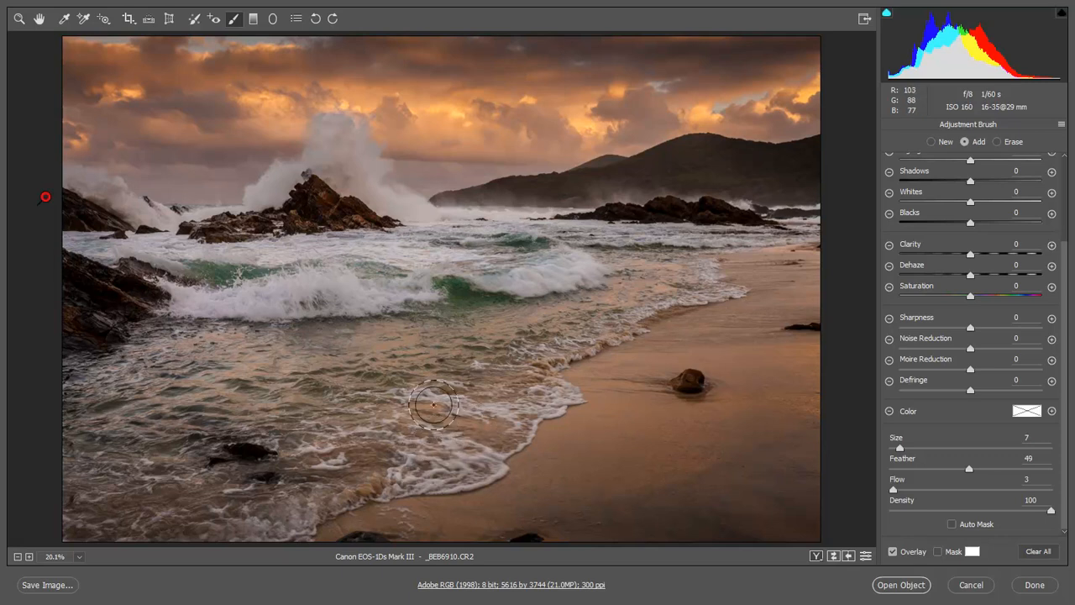
Step: Start a new brush adjustment and paint a stroke over the white foam of the central breaking wave
click(931, 143)
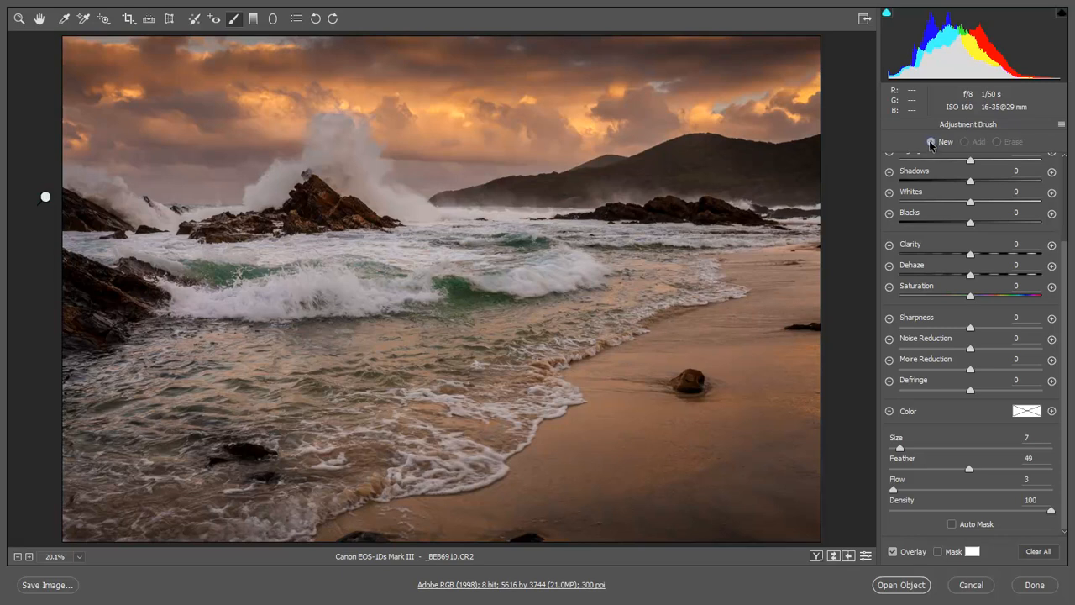
click(389, 293)
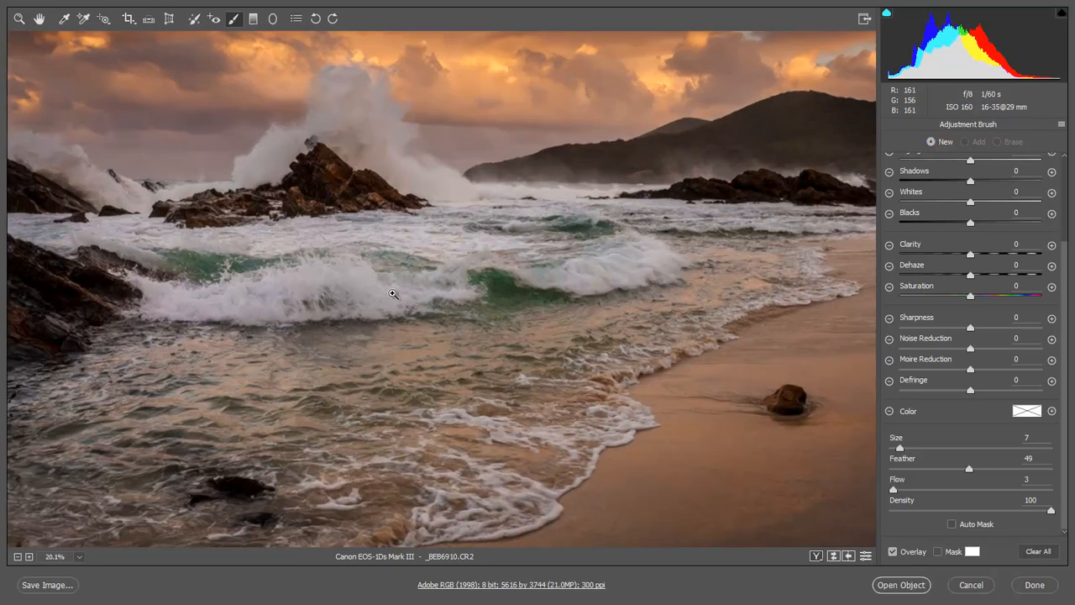
ctrl+click(380, 299)
ctrl+click(689, 284)
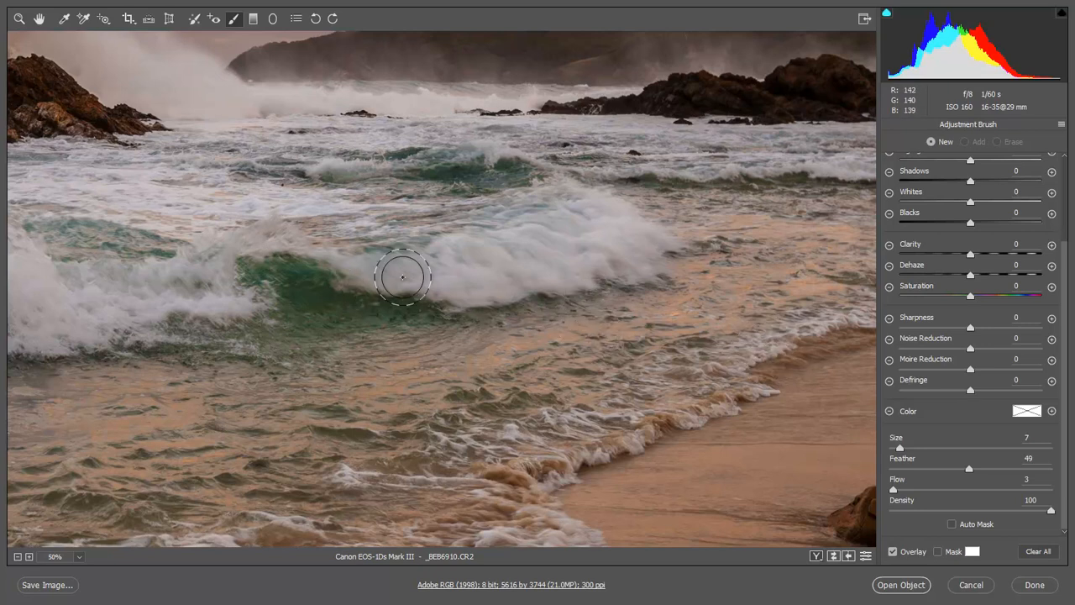
mouse_move(383, 272)
mouse_down()
mouse_move(401, 269)
mouse_move(307, 267)
mouse_move(496, 266)
mouse_up()
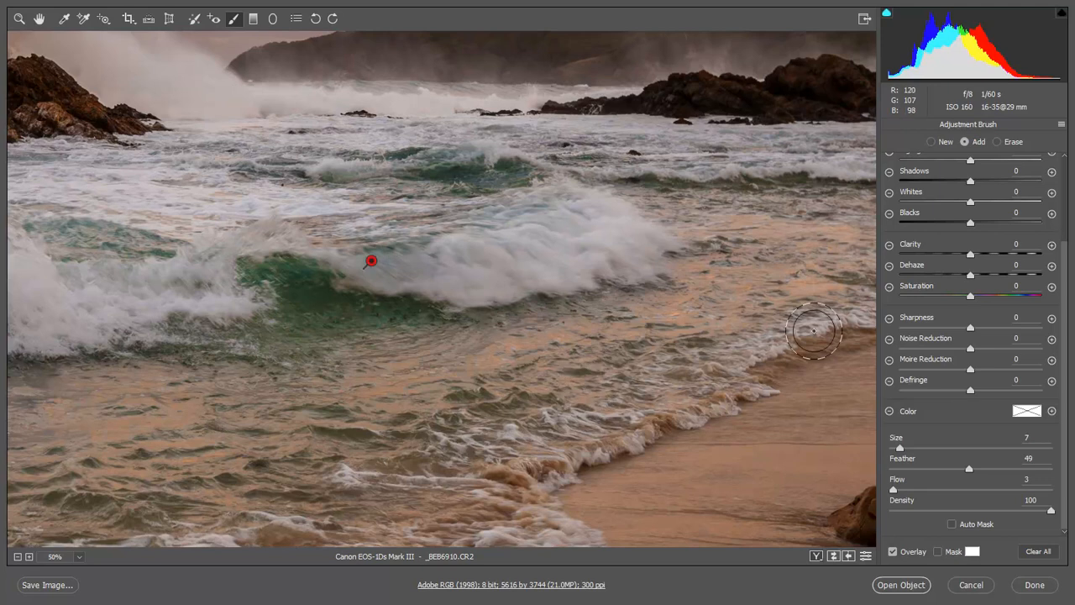
Step: Set the wave adjustment's Exposure to +0.55, Contrast to -1 and Highlights to +46
drag(1067, 376, 1073, 259)
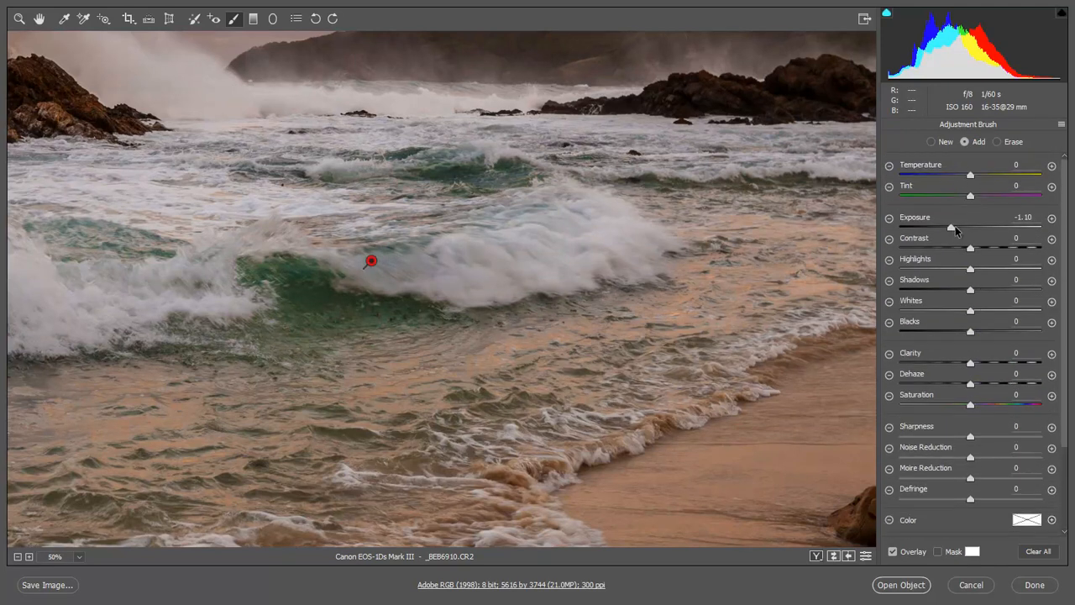
double_click(951, 227)
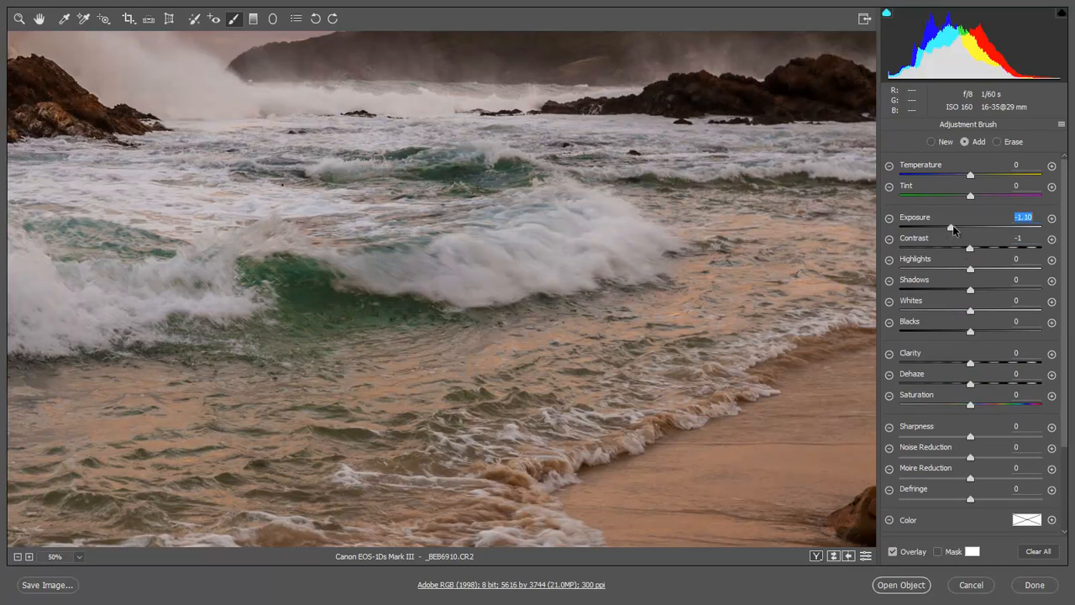
click(1000, 269)
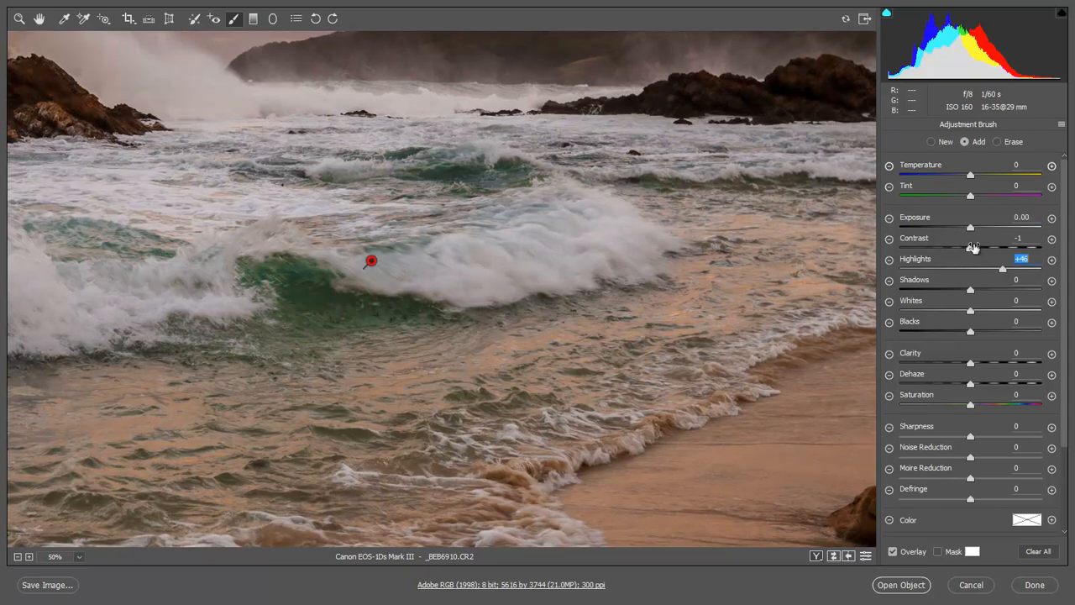
drag(971, 227, 981, 227)
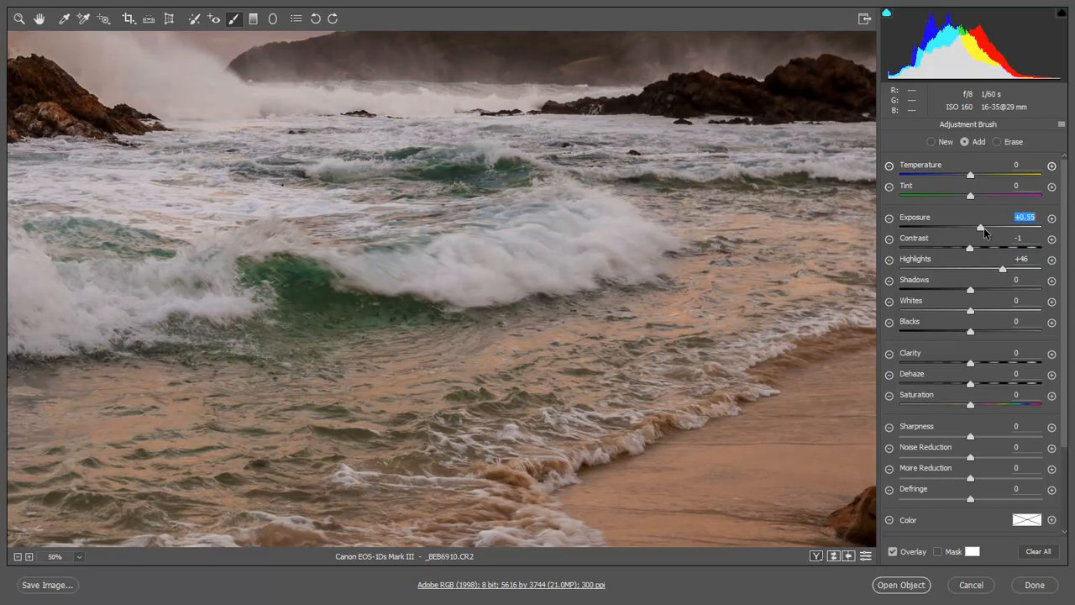
Step: Paint the brightening adjustment over the central wave's foam with a smaller brush, undoing the final stroke
key(bracketleft)
key(bracketleft)
key(bracketleft)
key(bracketleft)
key(bracketleft)
key(bracketleft)
mouse_move(408, 267)
mouse_down()
mouse_move(331, 268)
mouse_move(443, 265)
mouse_move(321, 269)
mouse_move(225, 385)
mouse_up()
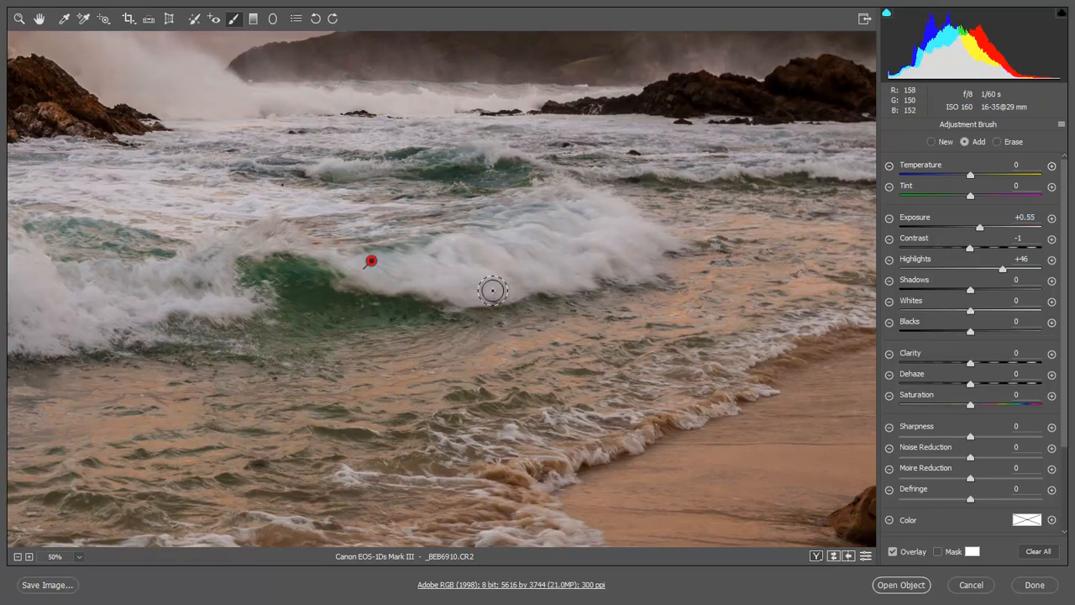
mouse_move(641, 242)
mouse_down()
mouse_move(608, 270)
mouse_move(664, 242)
mouse_move(707, 301)
mouse_move(558, 265)
mouse_up()
mouse_move(643, 243)
mouse_down()
mouse_move(638, 270)
mouse_move(453, 273)
mouse_move(458, 282)
mouse_up()
mouse_move(544, 206)
mouse_down()
mouse_move(585, 200)
mouse_move(697, 235)
mouse_move(690, 269)
mouse_up()
mouse_move(456, 247)
mouse_down()
mouse_move(574, 288)
mouse_move(584, 330)
mouse_up()
drag(441, 289, 468, 288)
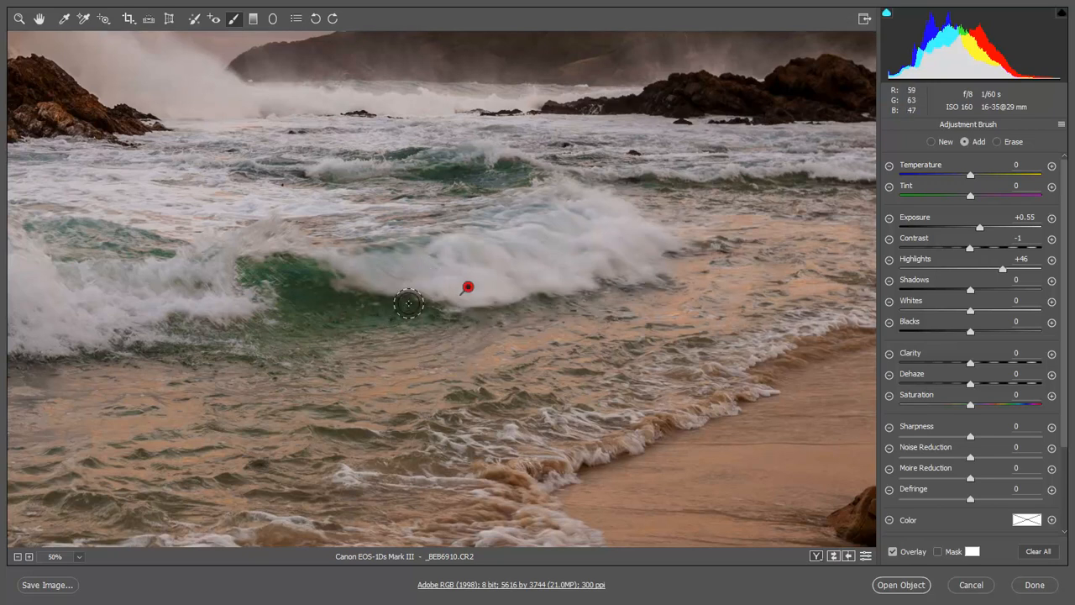
key(ctrl+z)
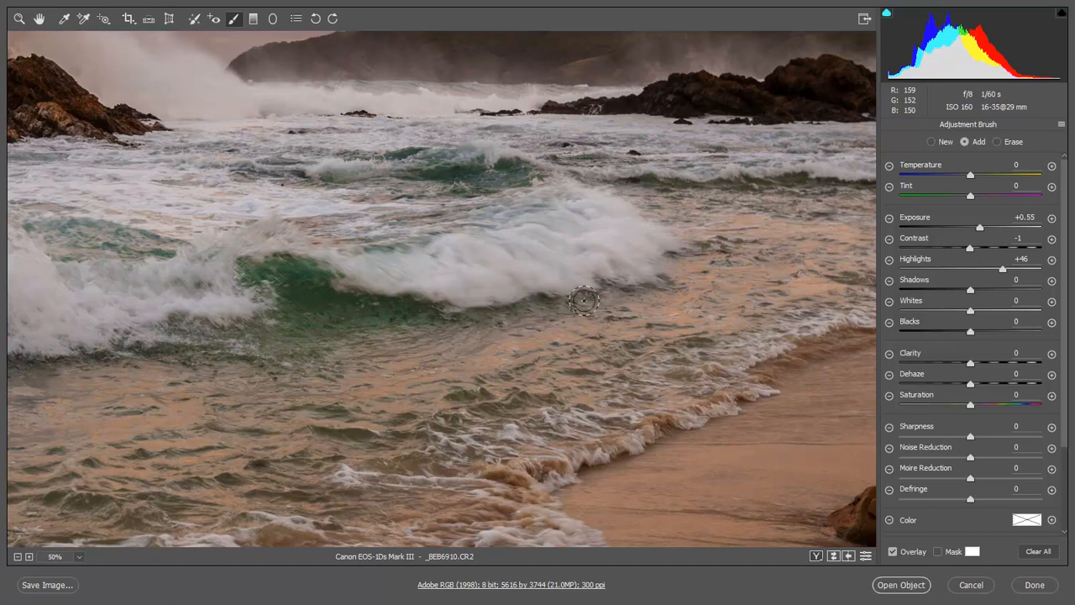
Step: Delete the wave's brush adjustment and restore it twice to compare the wave with and without it
key(Delete)
key(ctrl+z)
key(Delete)
key(ctrl+z)
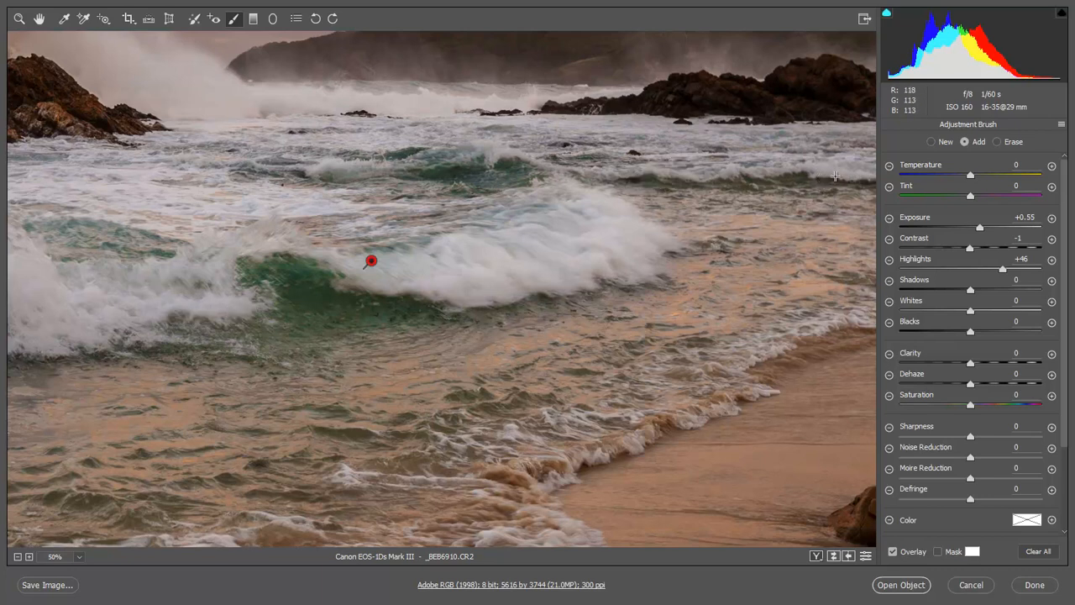
Step: Brighten the foam of the waves behind and the breaking wave beside the green swell with a larger brush
key(bracketright)
key(bracketright)
key(bracketright)
mouse_move(860, 178)
mouse_down()
mouse_move(766, 168)
mouse_move(597, 170)
mouse_move(778, 176)
mouse_move(581, 175)
mouse_move(868, 175)
mouse_move(571, 178)
mouse_up()
mouse_move(504, 161)
mouse_down()
mouse_move(495, 147)
mouse_move(458, 152)
mouse_move(455, 184)
mouse_up()
mouse_move(510, 159)
mouse_down()
mouse_move(338, 160)
mouse_move(368, 166)
mouse_move(295, 211)
mouse_up()
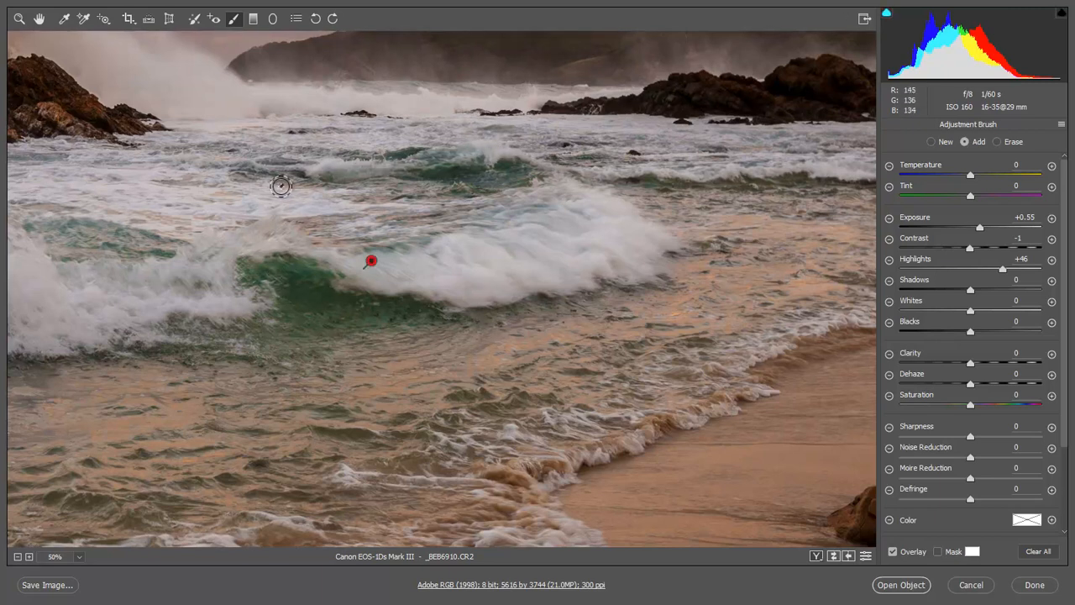
mouse_move(72, 286)
mouse_down()
mouse_move(213, 287)
mouse_move(103, 283)
mouse_up()
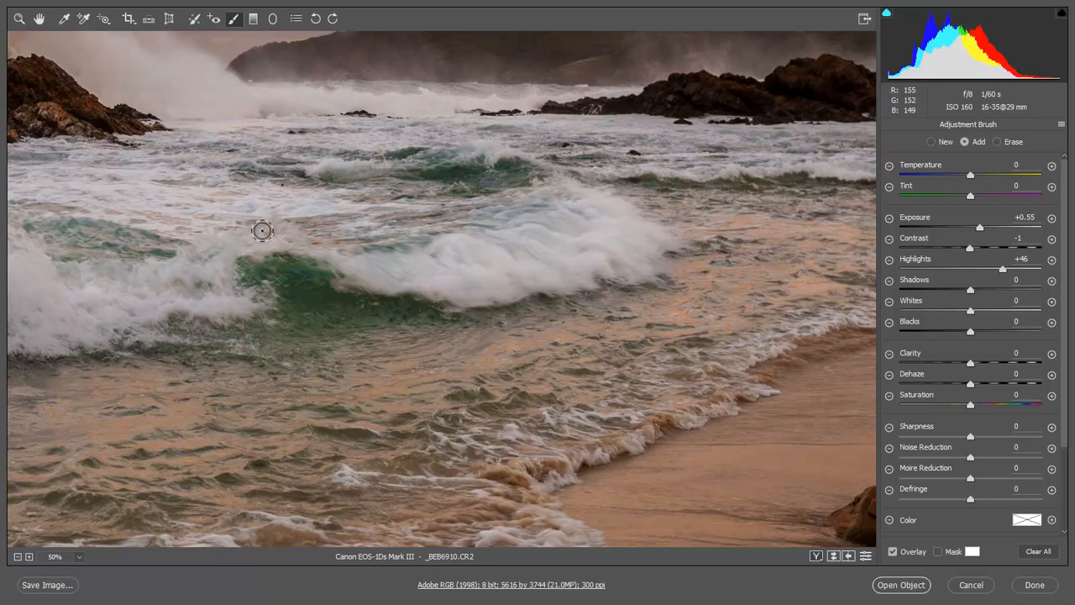
mouse_move(256, 241)
mouse_down()
mouse_move(193, 323)
mouse_move(199, 349)
mouse_move(205, 324)
mouse_up()
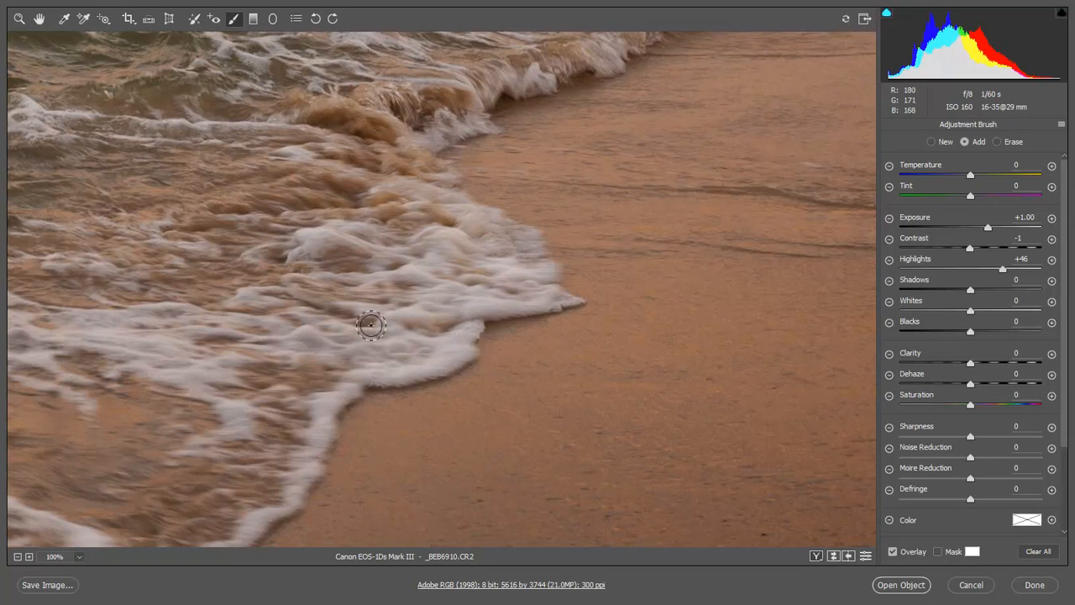
Step: Examine the foam along the shoreline up close and return to the full image
key(space)
drag(336, 339, 487, 125)
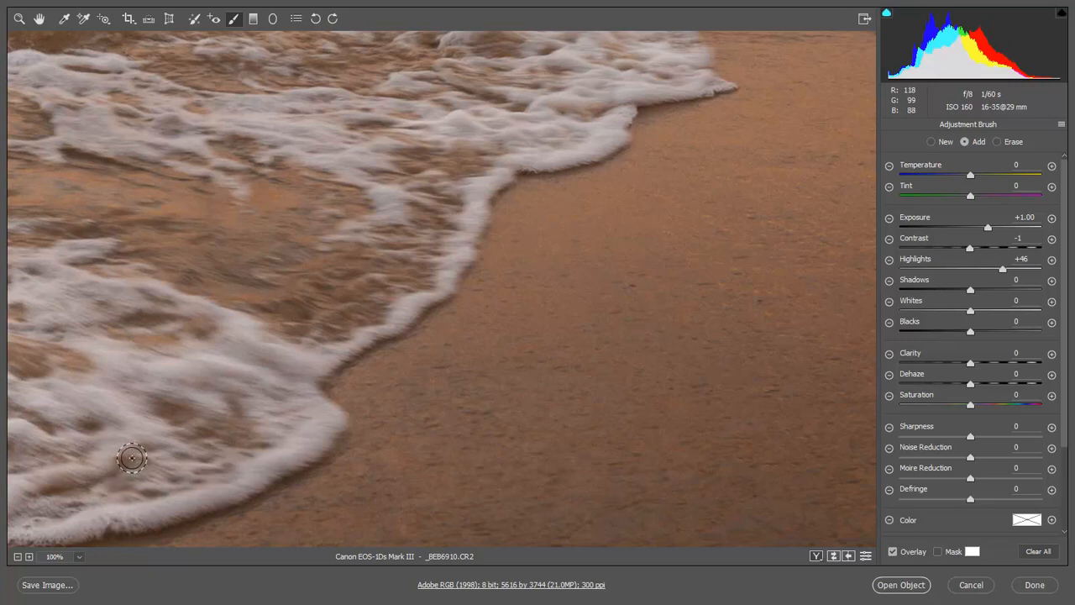
key(ctrl+0)
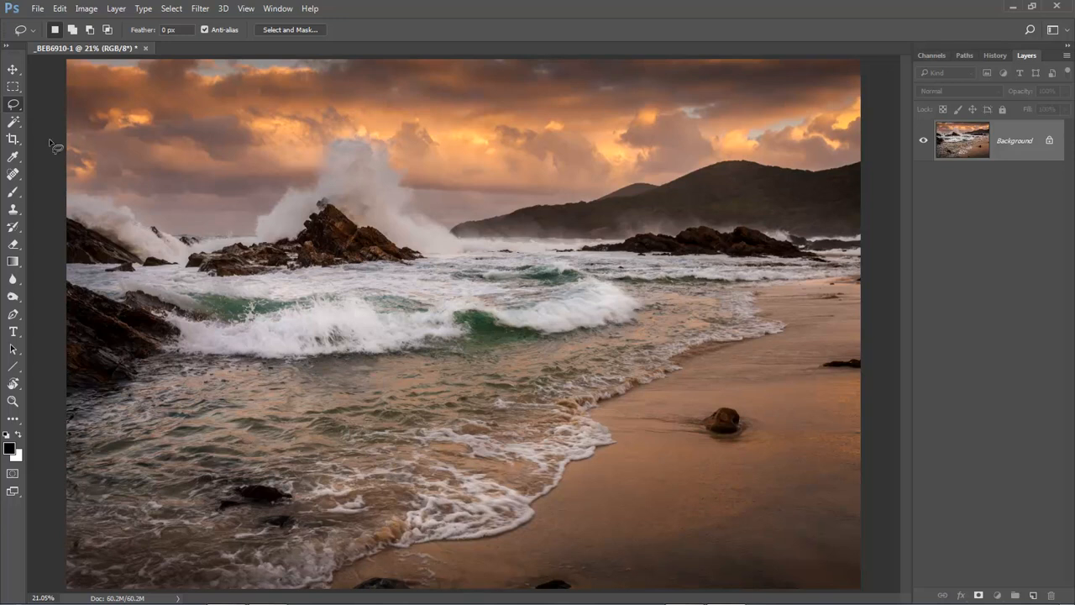
Step: Lasso the upper-left strip of sky, fill it with Content-Aware in Normal mode at 100% opacity, and deselect it
right_click(18, 107)
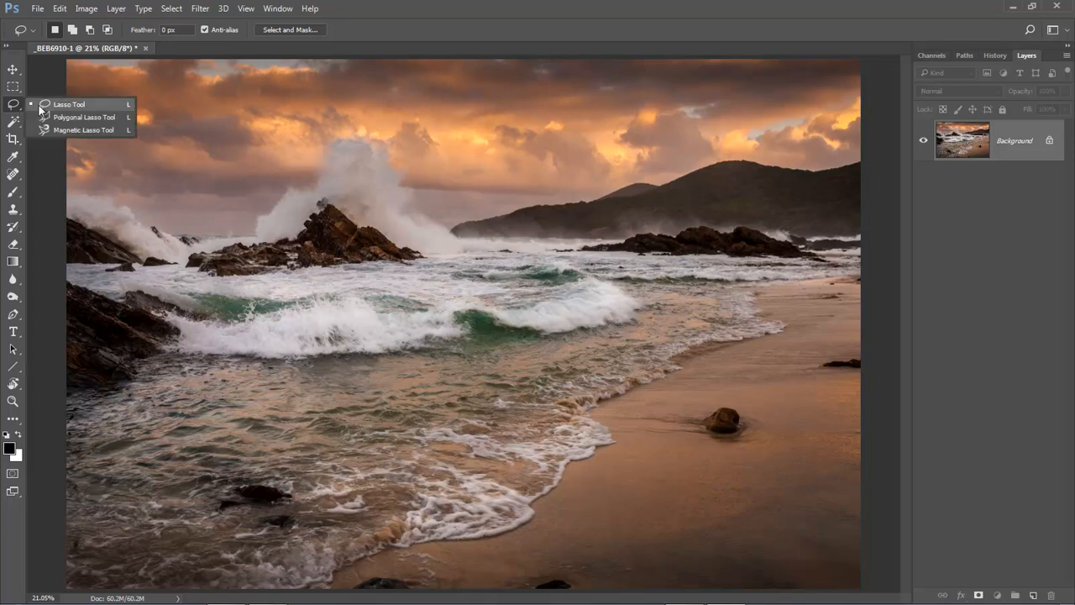
click(40, 105)
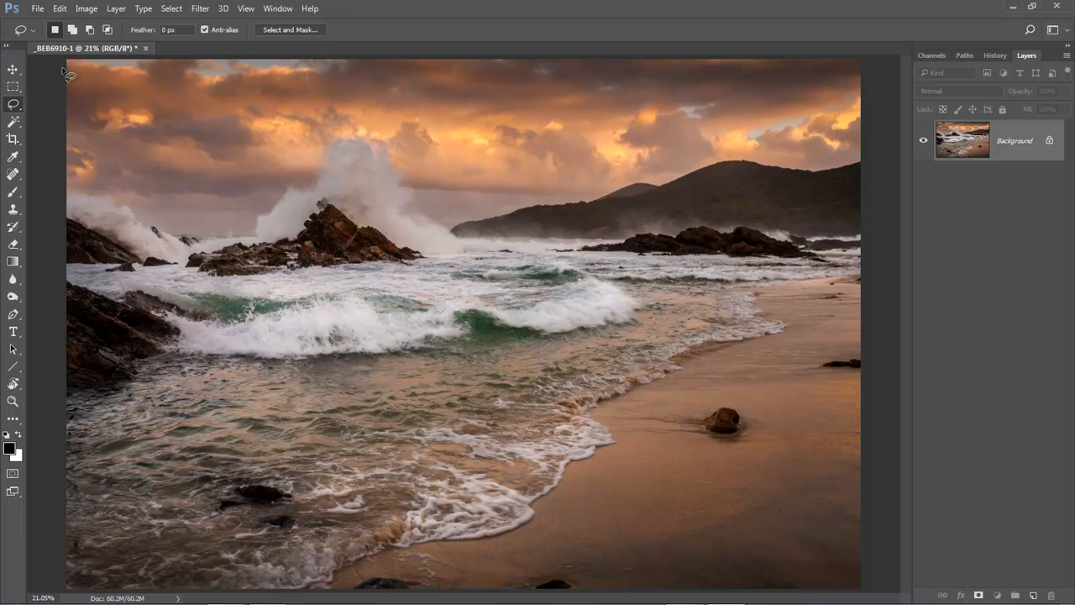
drag(103, 81, 231, 96)
mouse_move(345, 90)
mouse_down()
mouse_move(378, 73)
mouse_move(381, 57)
mouse_move(248, 38)
mouse_move(55, 50)
mouse_up()
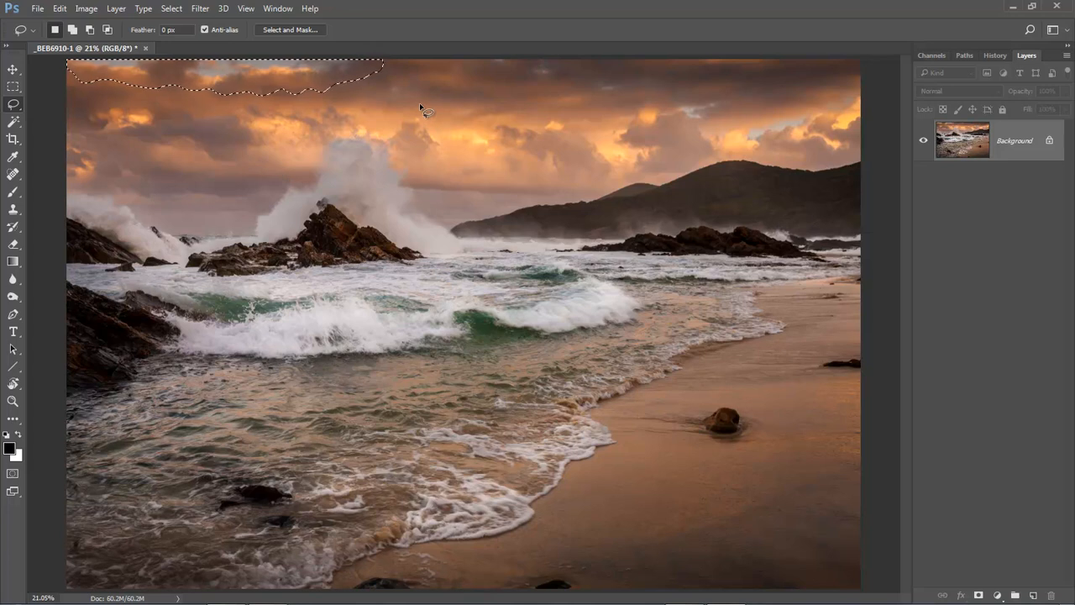
key(shift+BackSpace)
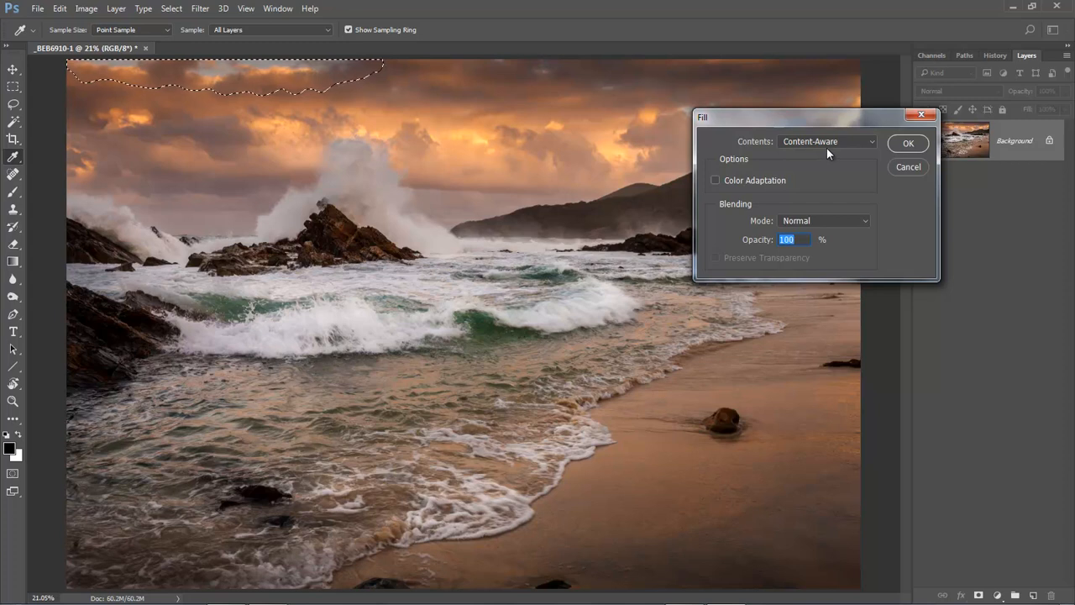
click(908, 145)
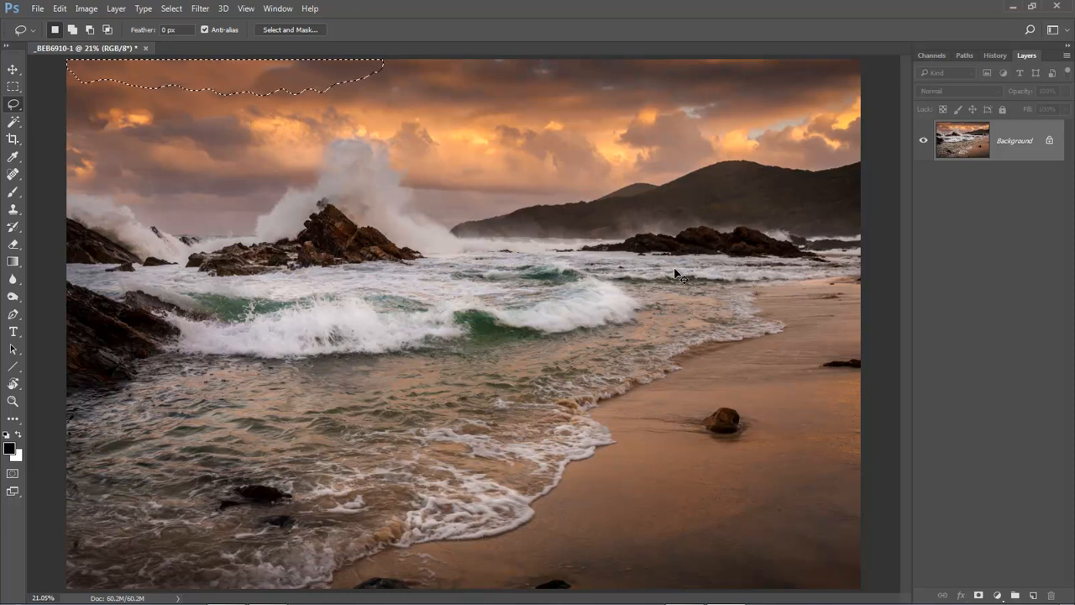
key(ctrl+d)
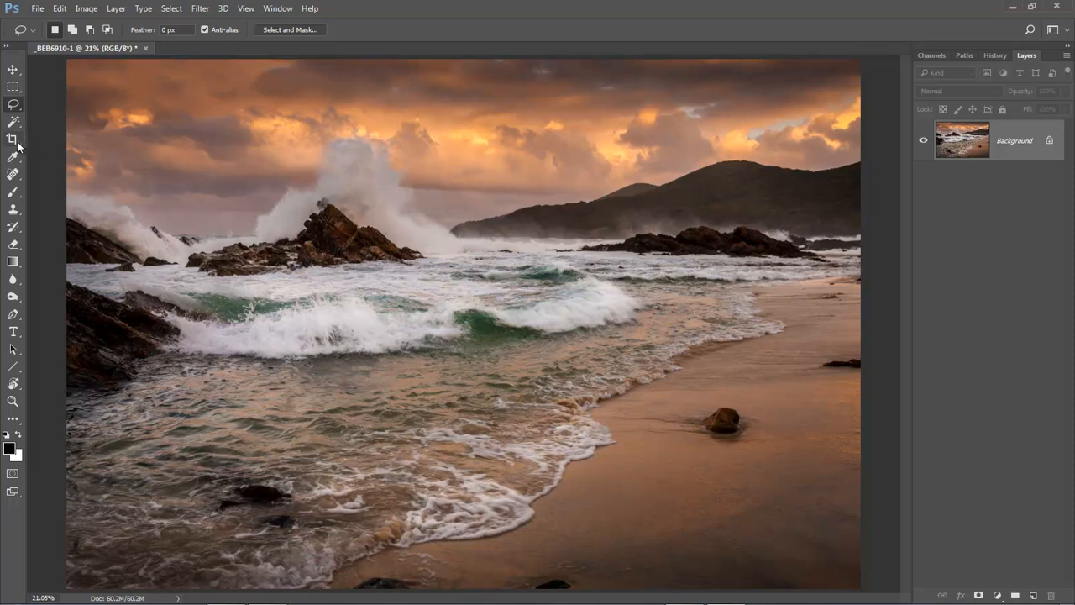
Step: Heal the small blemish in the upper sky above the splash with the Spot Healing Brush in Content-Aware mode
drag(13, 174, 50, 179)
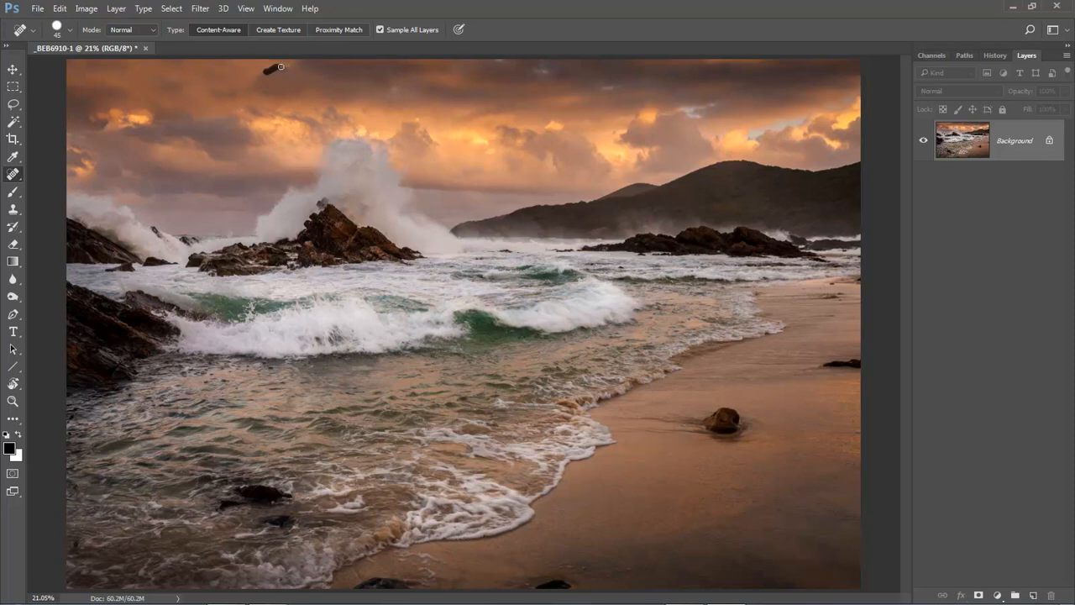
drag(264, 67, 292, 69)
Step: Remove the two dark rocks and small marks along the sand's bottom edge with the Spot Healing Brush enlarged to 100
drag(346, 525, 609, 581)
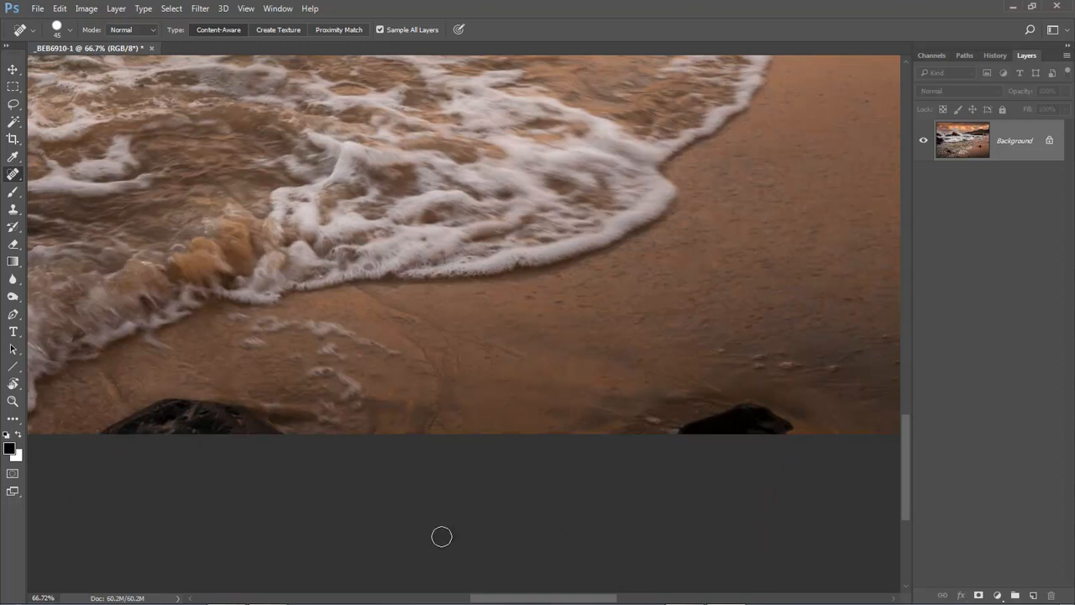
key(bracketright)
key(bracketright)
key(bracketright)
key(bracketright)
key(bracketright)
key(bracketright)
click(450, 363)
click(438, 353)
mouse_move(89, 448)
mouse_down()
mouse_move(163, 420)
mouse_move(258, 415)
mouse_move(356, 449)
mouse_move(380, 479)
mouse_move(361, 515)
mouse_up()
mouse_move(626, 444)
mouse_down()
mouse_move(621, 434)
mouse_move(671, 420)
mouse_move(765, 417)
mouse_move(842, 447)
mouse_up()
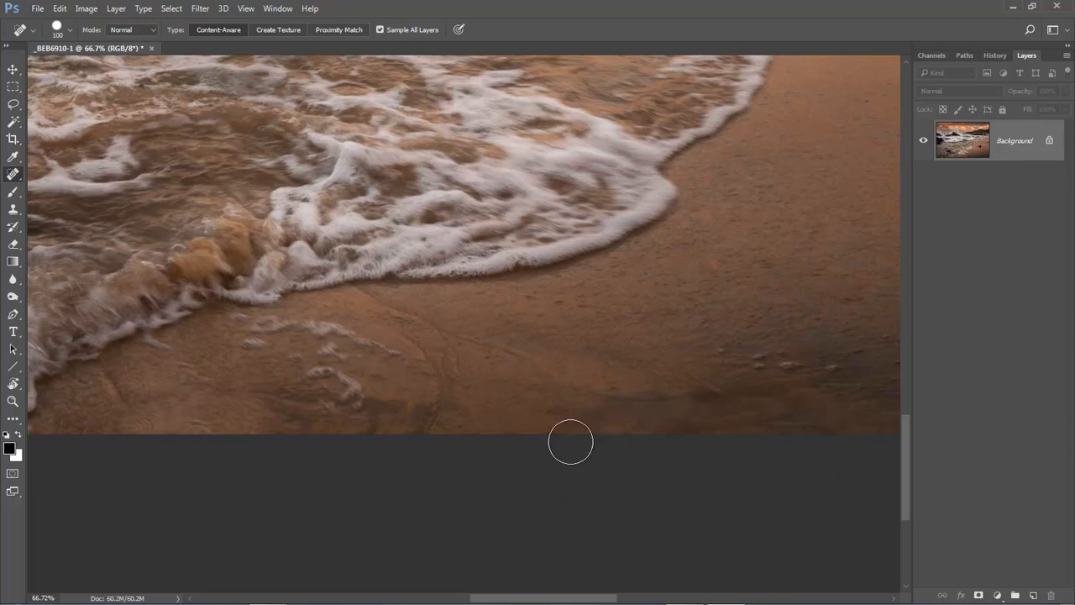
key(ctrl+0)
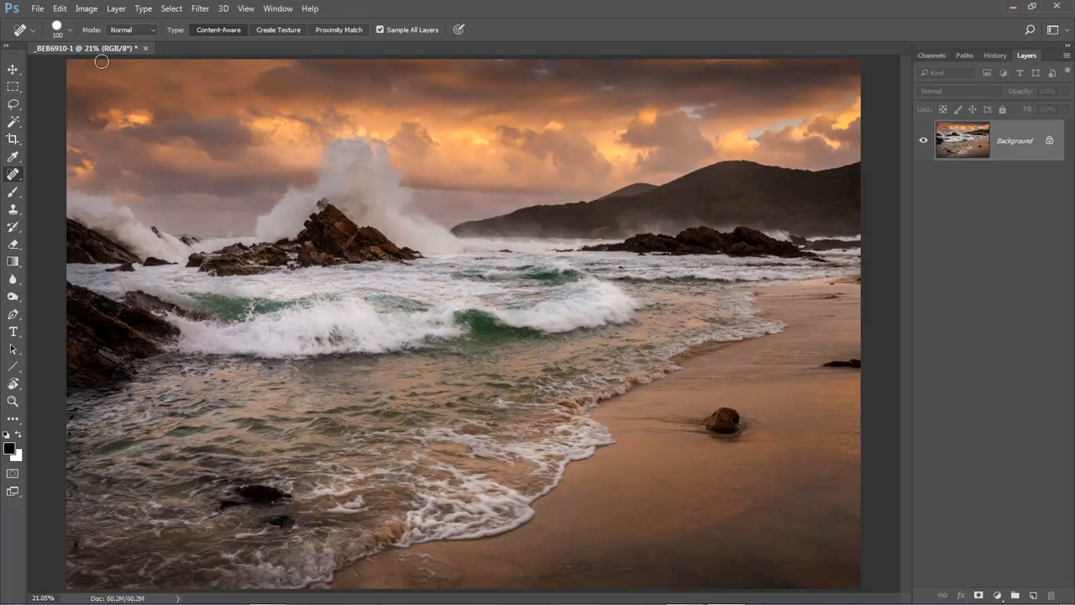
Step: Stretch the image to 6000 pixels wide with proportions unconstrained, and collapse the side panels to free up workspace
click(86, 9)
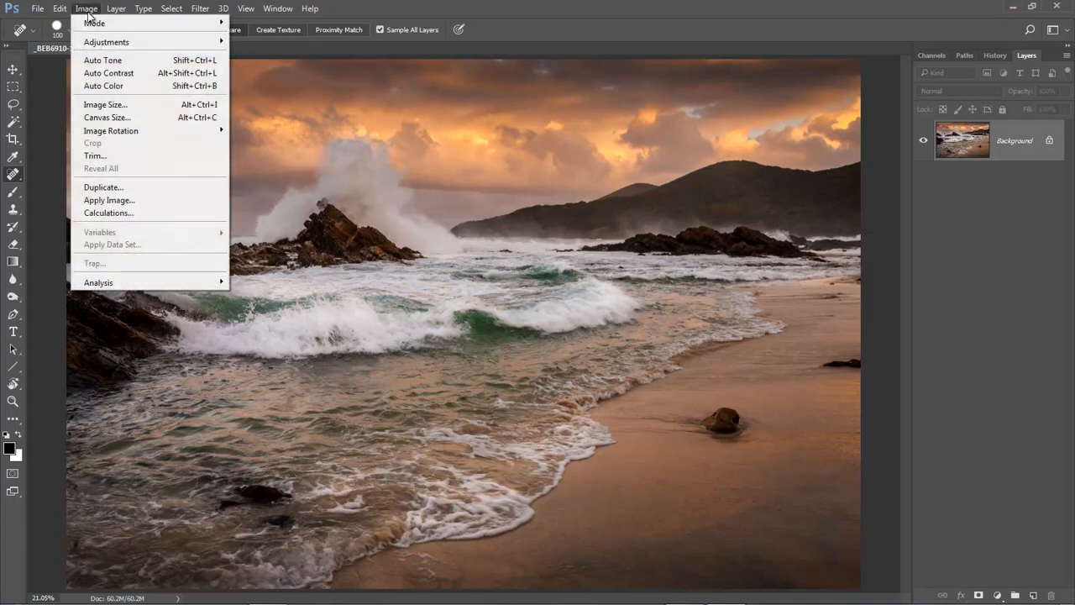
click(98, 106)
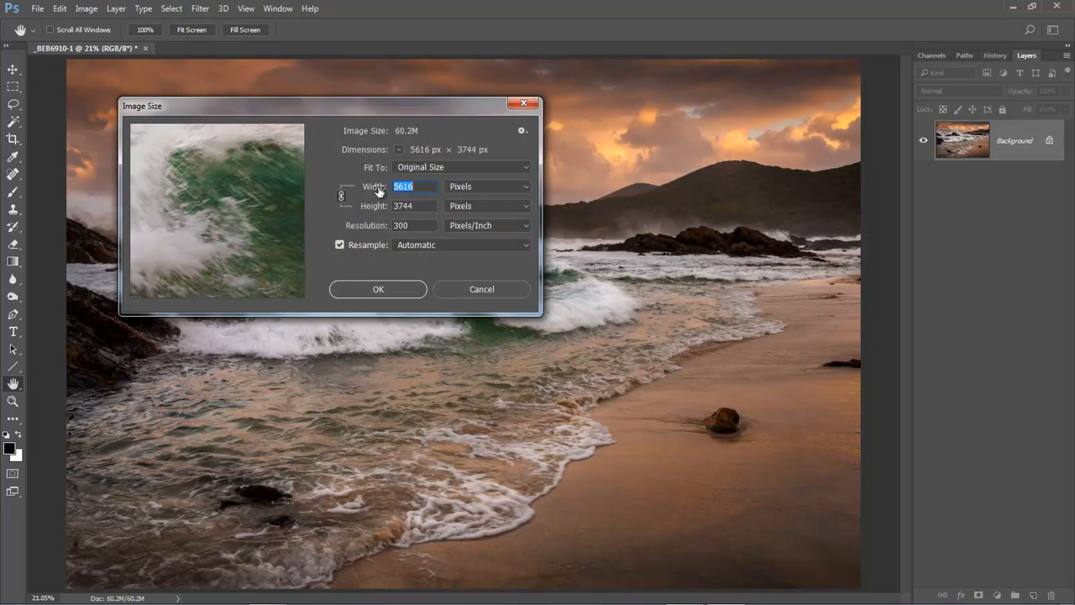
click(340, 198)
text(600)
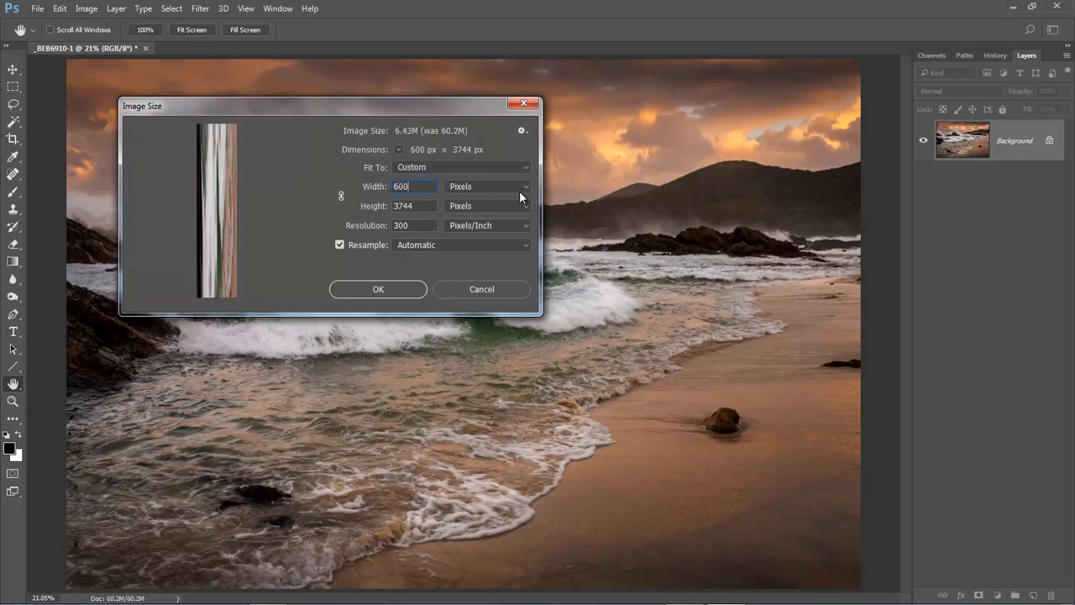
text(0)
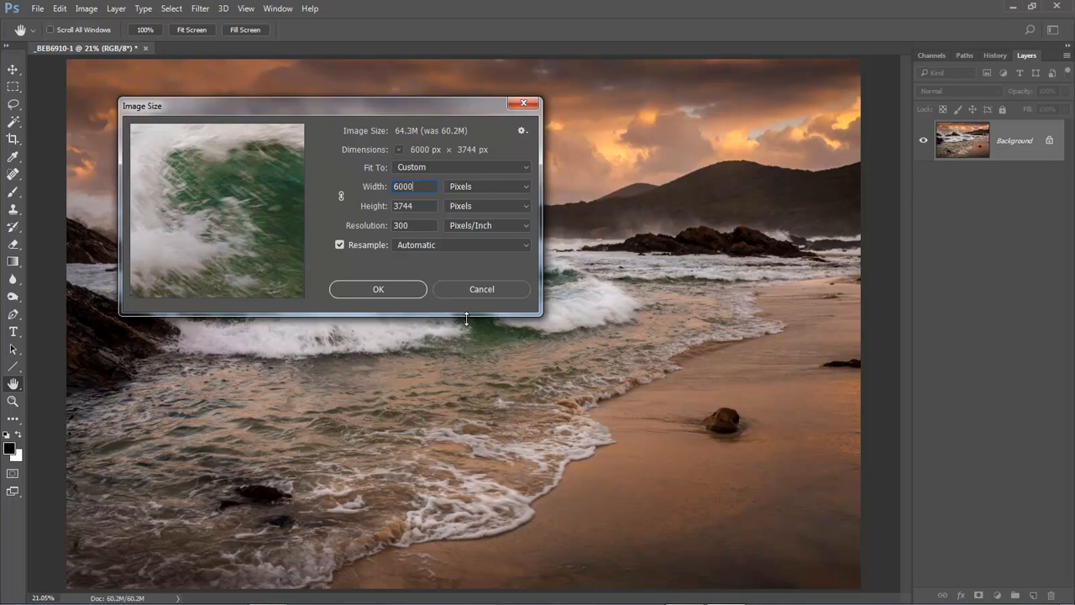
click(378, 289)
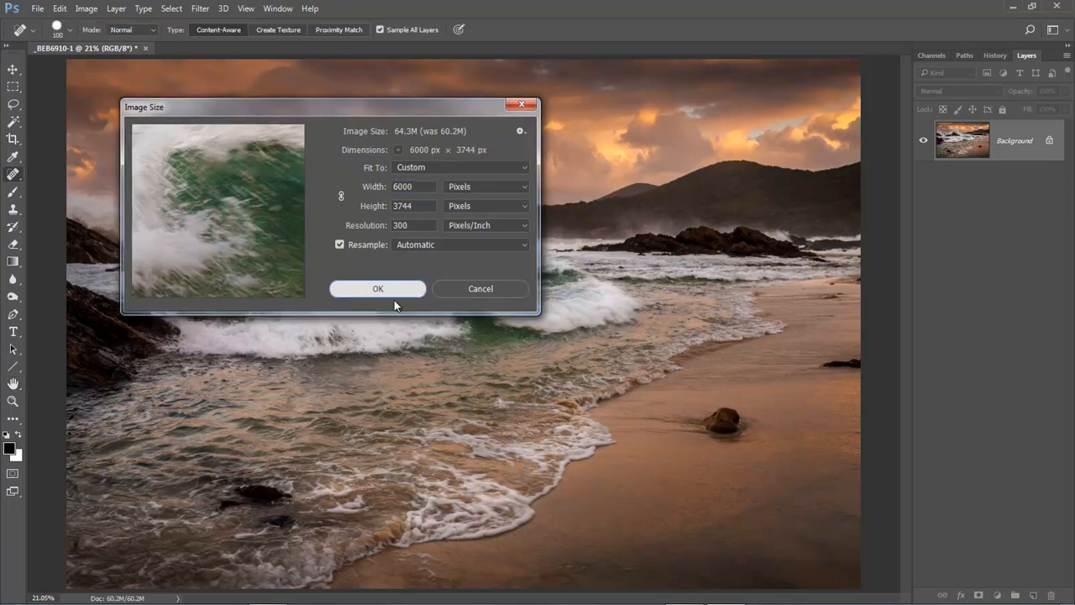
key(j)
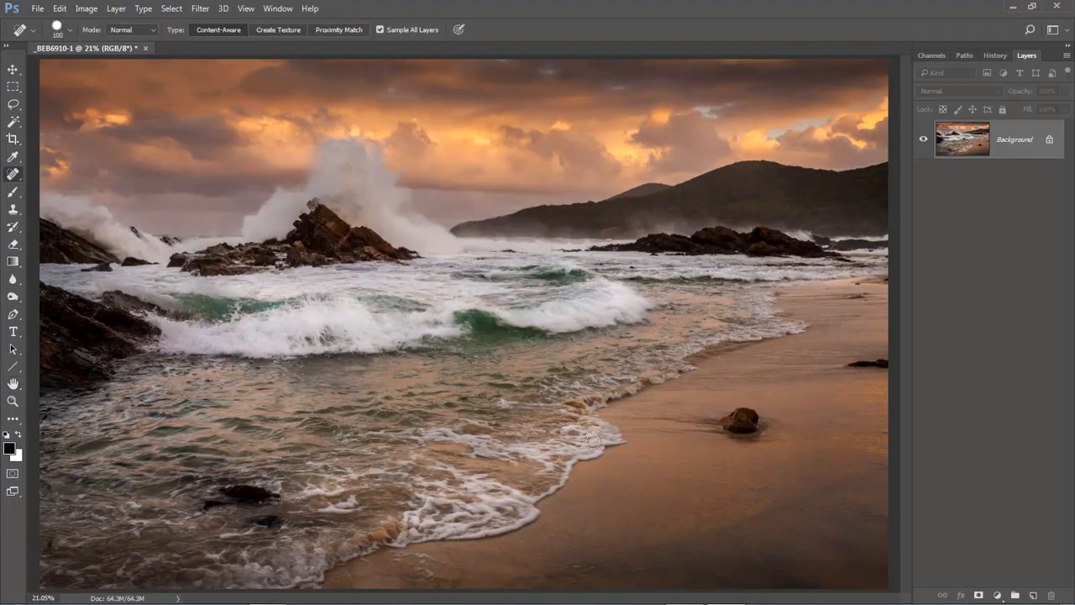
click(1069, 46)
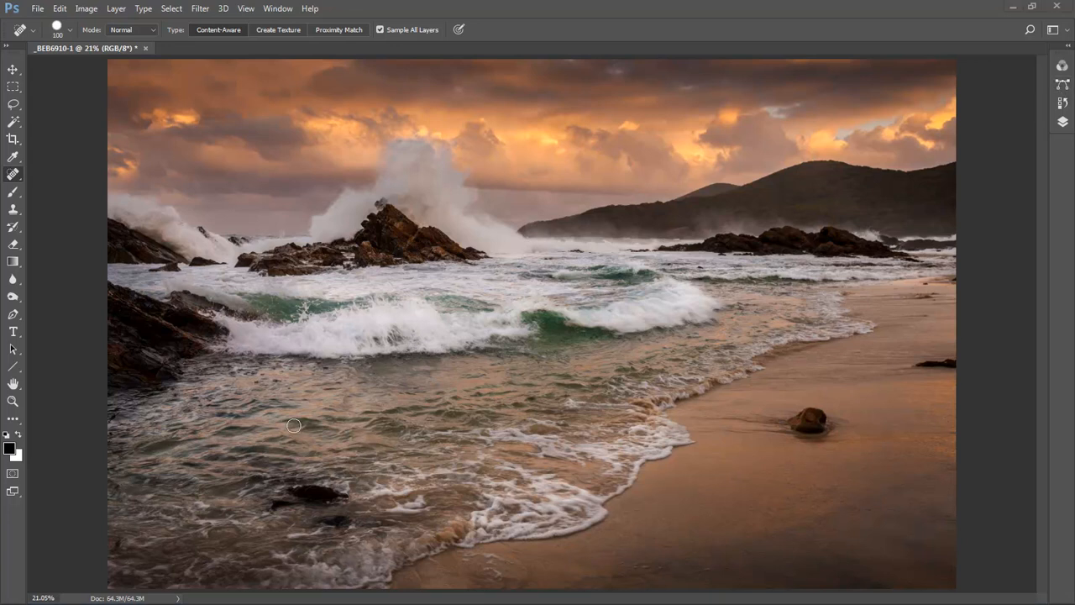
Step: Saturate the green water in the waves with the Sponge tool at 10% flow, varying the brush size
click(17, 301)
right_click(17, 300)
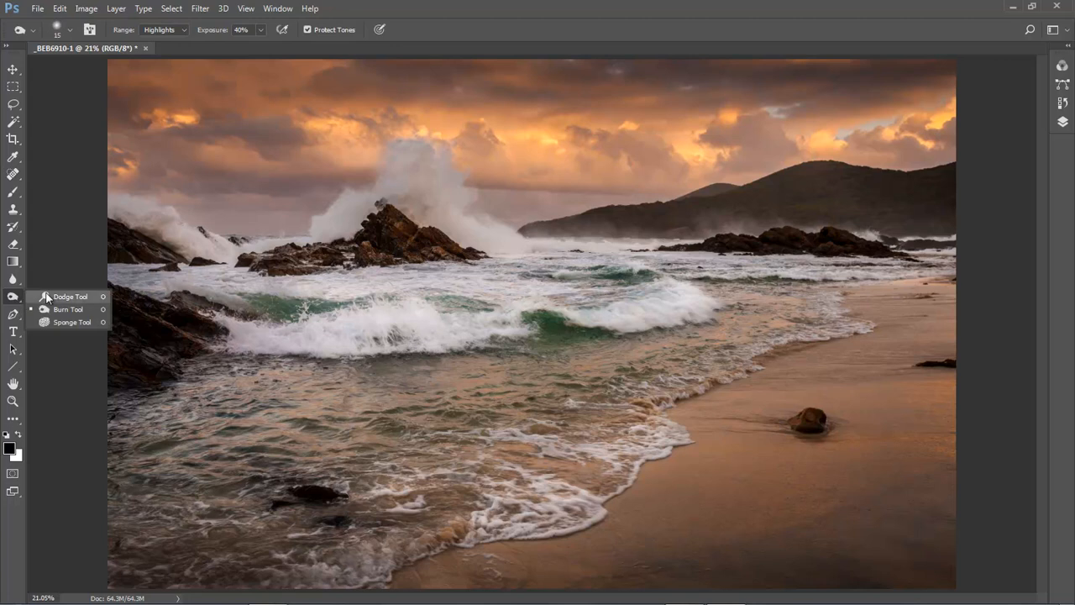
click(64, 329)
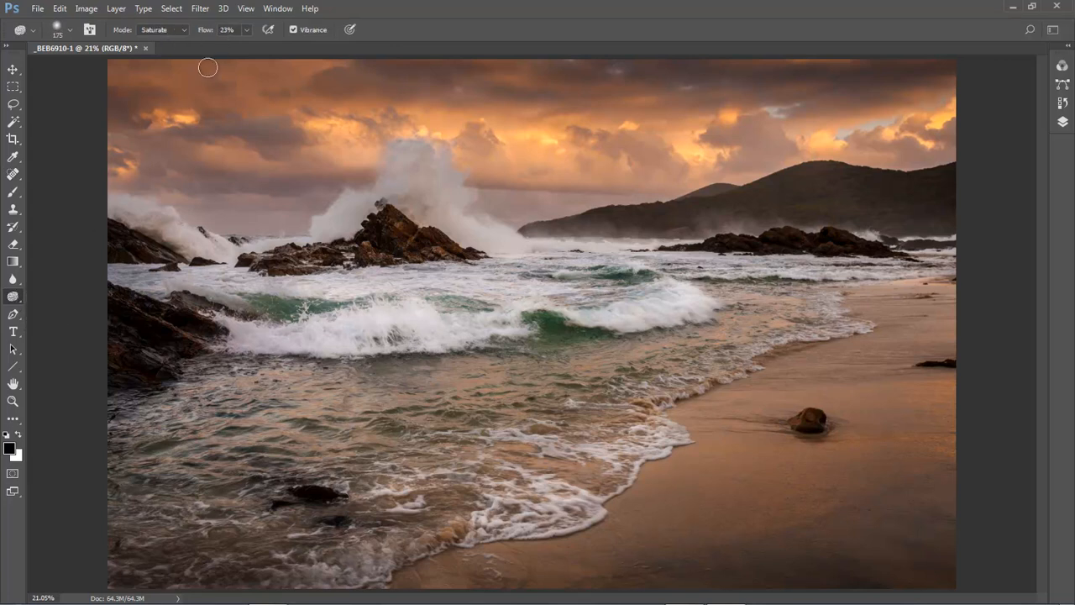
key(bracketright)
key(bracketright)
key(bracketright)
key(bracketright)
key(bracketright)
key(bracketright)
text(10)
key(Return)
key(bracketleft)
key(bracketleft)
key(bracketleft)
key(bracketleft)
key(bracketleft)
Step: Lasso a loose outline around the middle of the seascape and invert the selection to cover the outer edges
key(l)
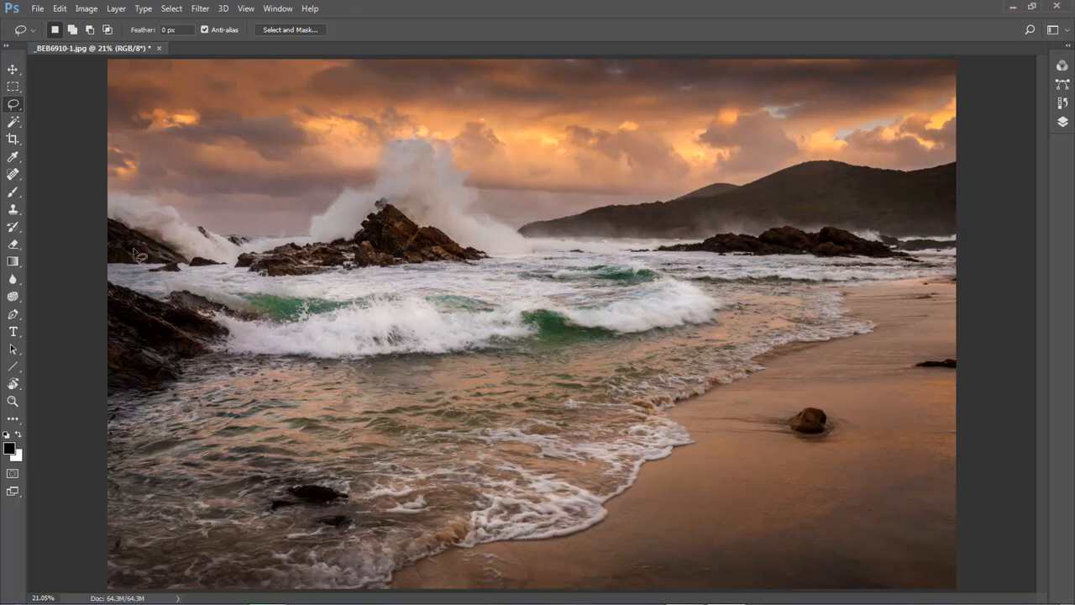
right_click(14, 107)
click(60, 110)
mouse_move(221, 248)
mouse_down()
mouse_move(226, 190)
mouse_move(304, 163)
mouse_move(373, 172)
mouse_move(525, 128)
mouse_move(651, 152)
mouse_move(752, 137)
mouse_move(812, 196)
mouse_move(848, 270)
mouse_move(861, 476)
mouse_move(784, 512)
mouse_move(633, 528)
mouse_move(448, 504)
mouse_move(272, 503)
mouse_move(208, 436)
mouse_move(217, 218)
mouse_move(246, 175)
mouse_move(222, 220)
mouse_up()
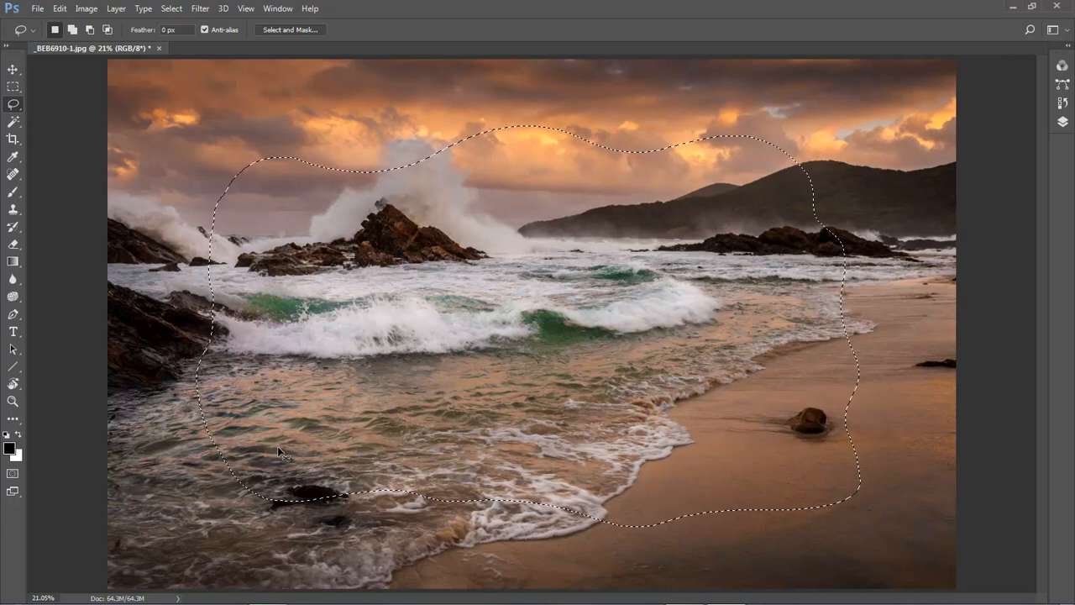
key(ctrl+shift+i)
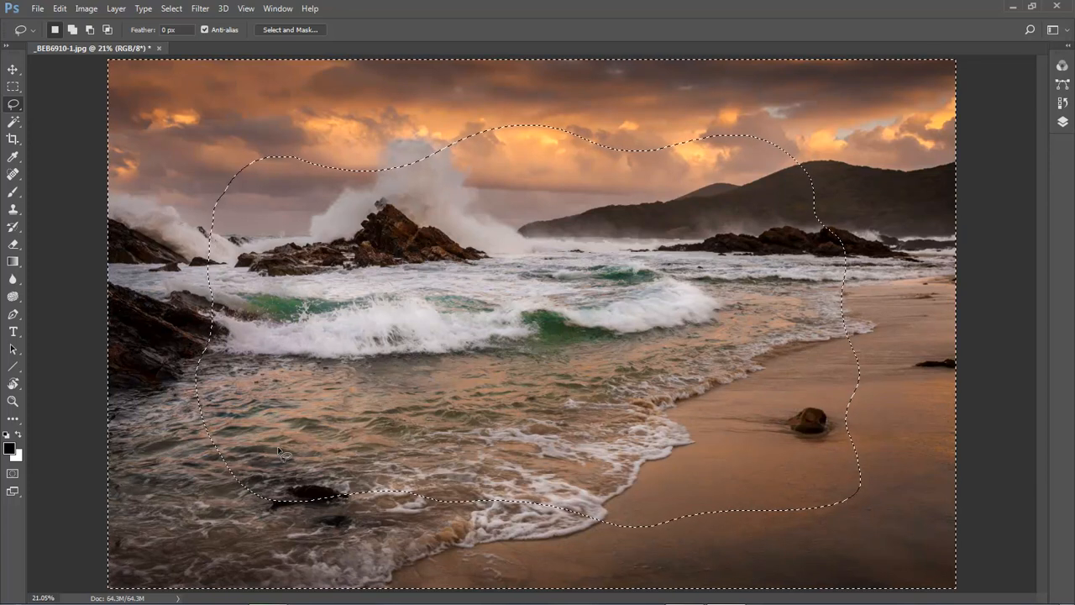
Step: Feather the inverted selection by 400 px in Select and Mask, output it as a selection, and hide its outline
click(299, 29)
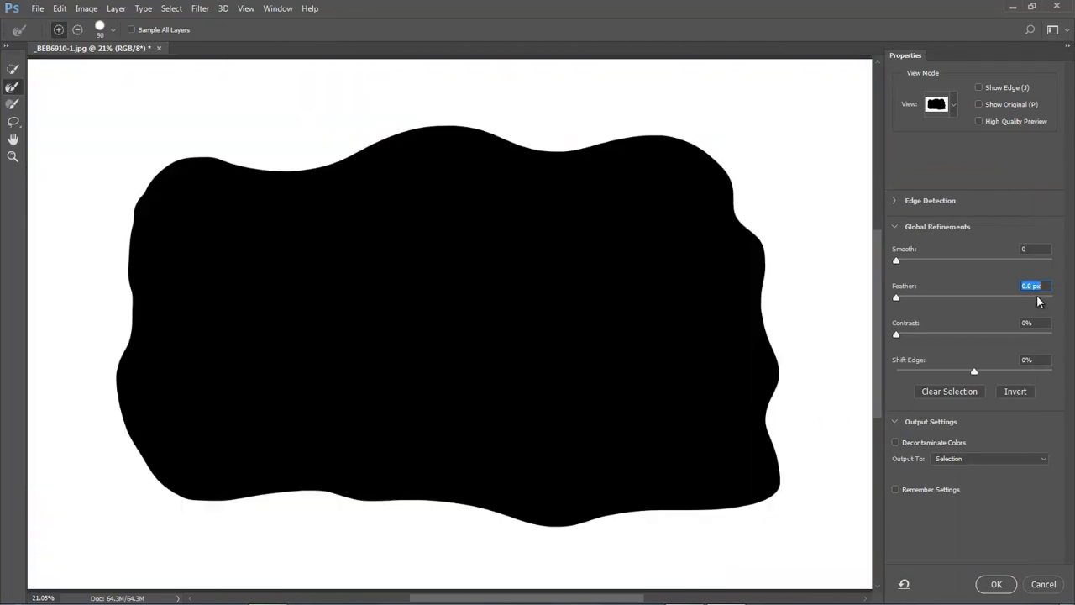
text(400)
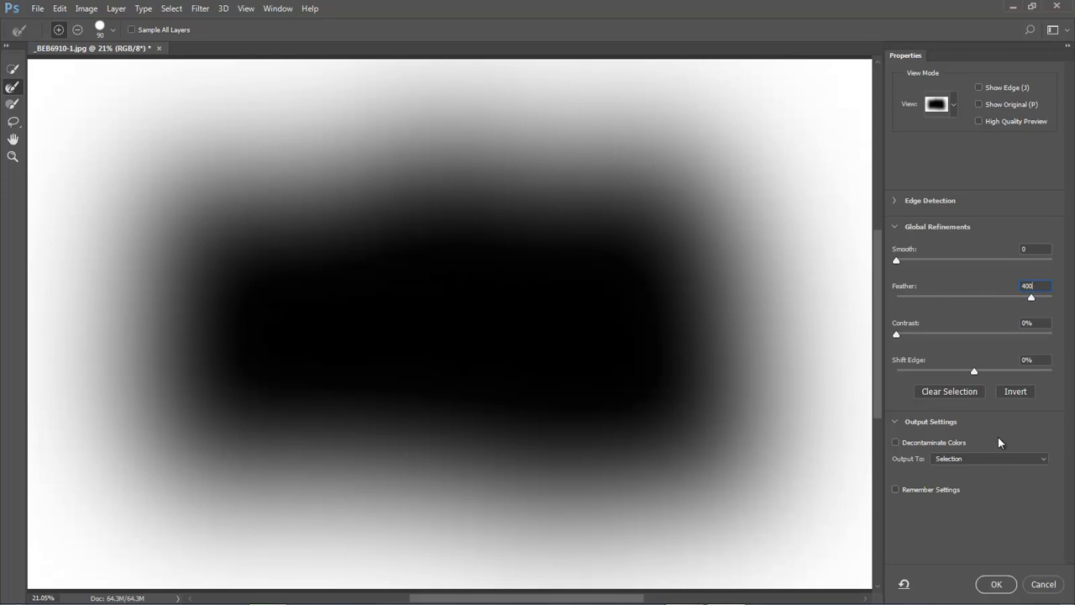
click(995, 585)
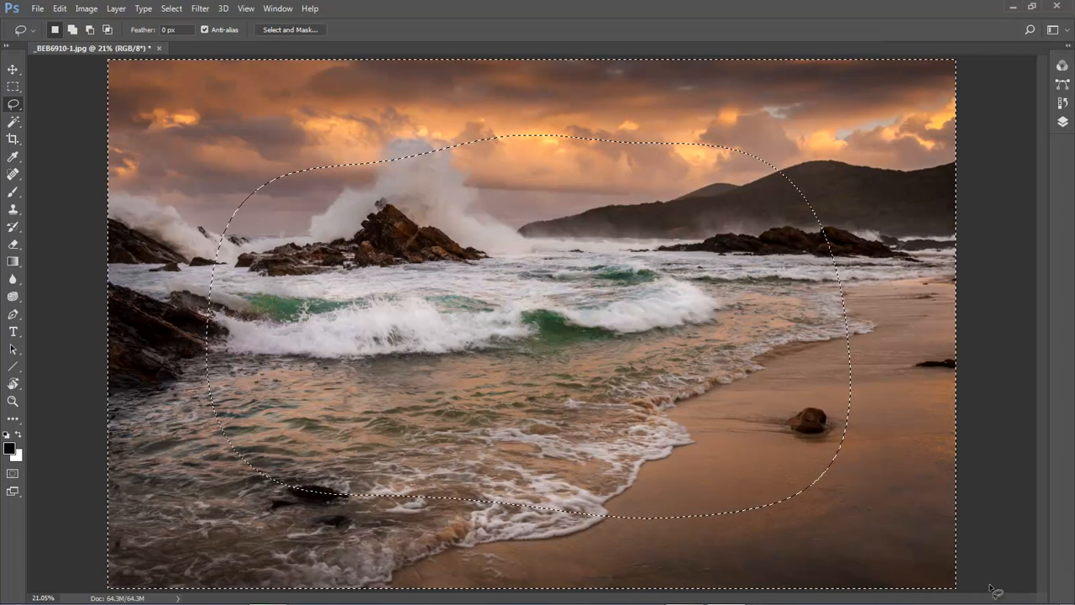
key(ctrl+d)
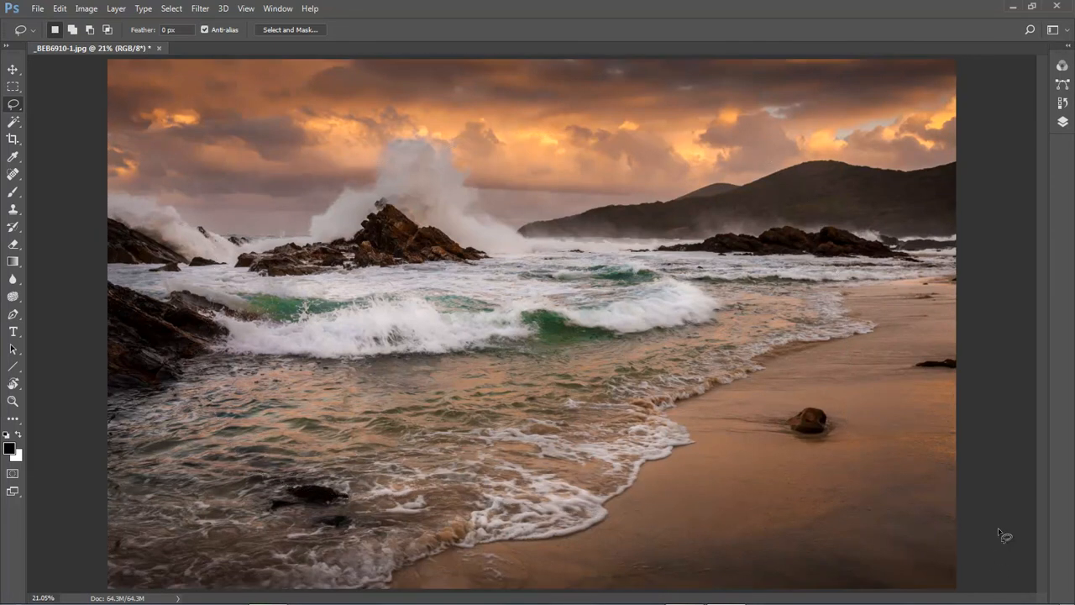
Step: Darken the image's outer area with Levels by setting the midtone input to 0.88, and compare with the preview off and on
key(ctrl+l)
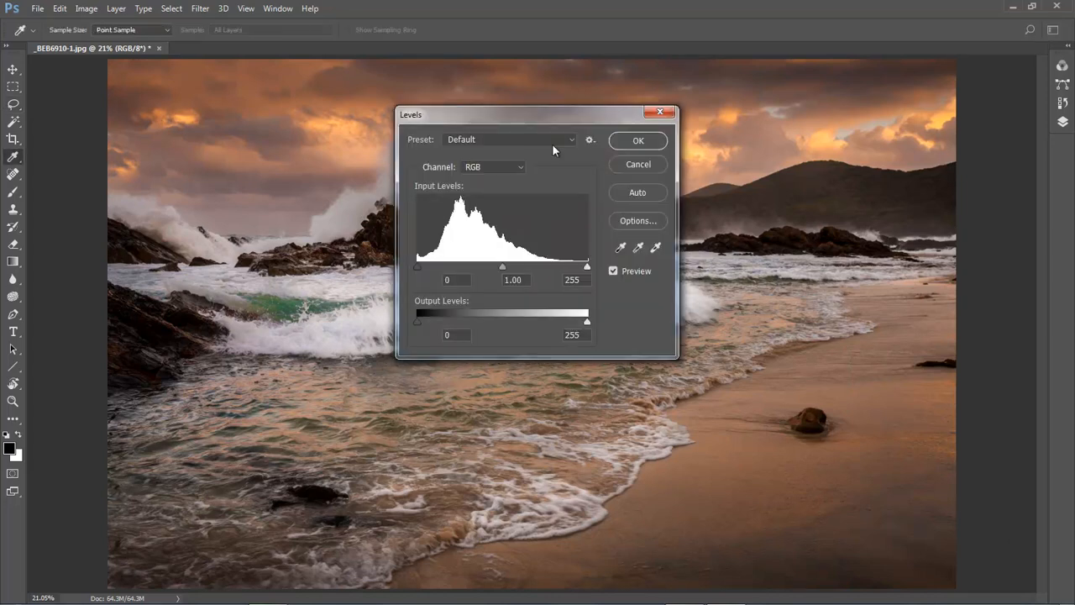
drag(536, 119, 542, 211)
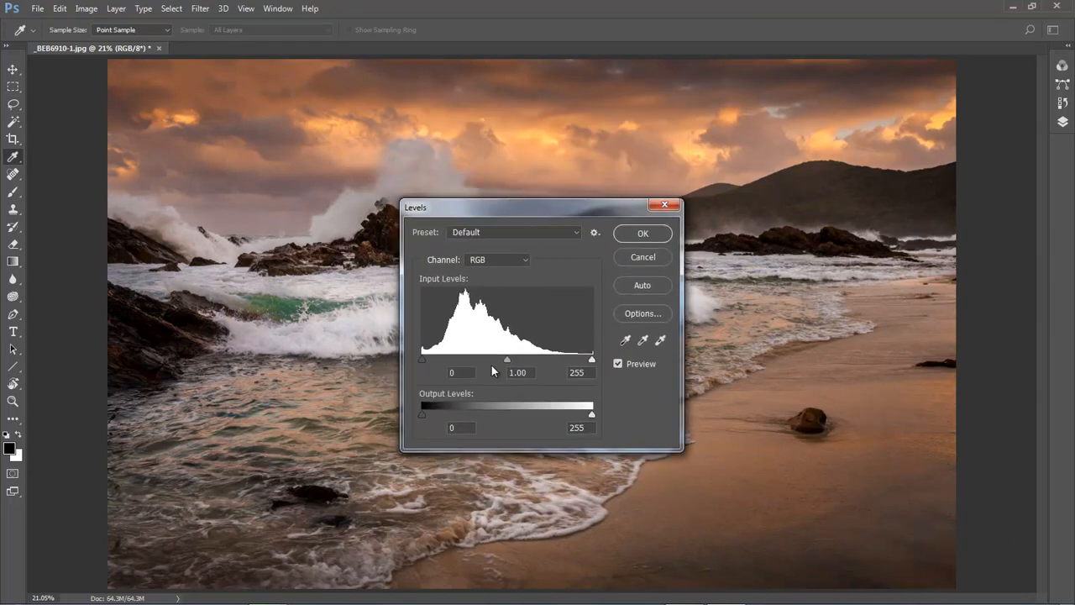
drag(508, 364, 515, 366)
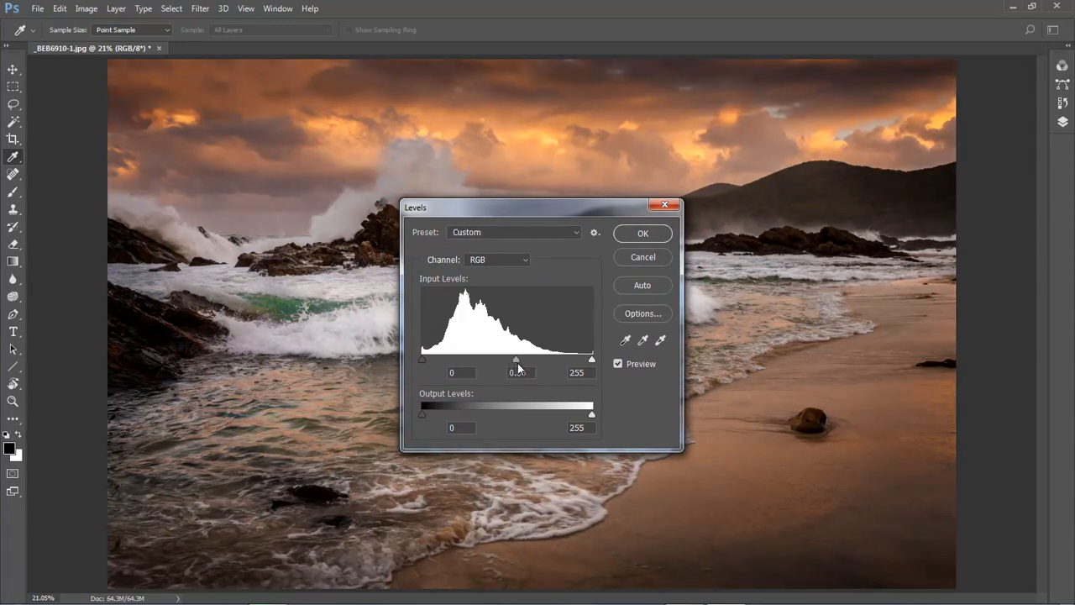
double_click(516, 371)
click(618, 365)
click(619, 363)
click(620, 365)
click(620, 364)
click(621, 365)
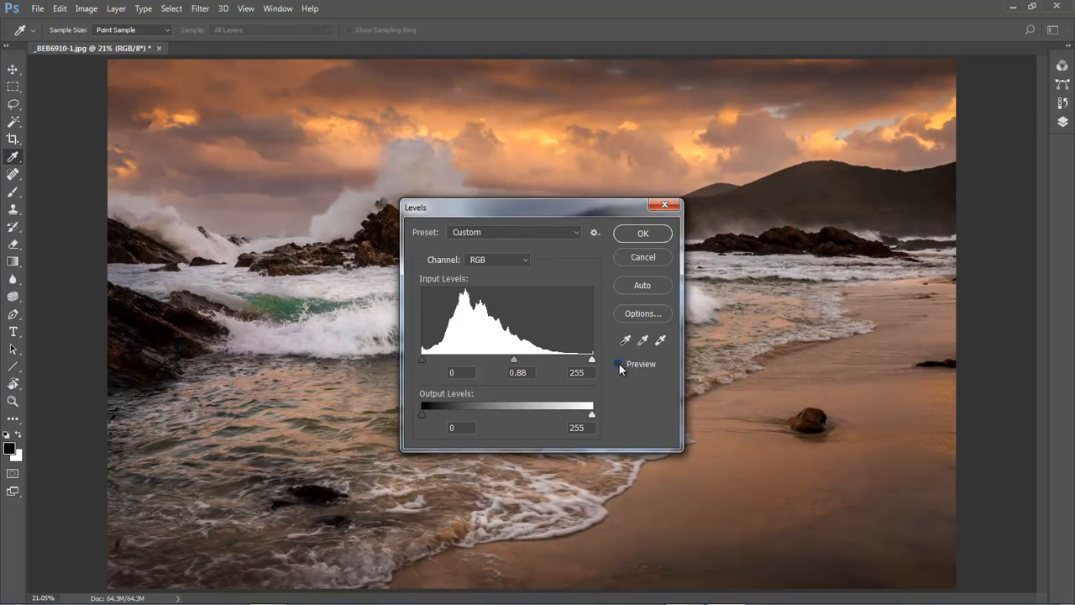
click(620, 363)
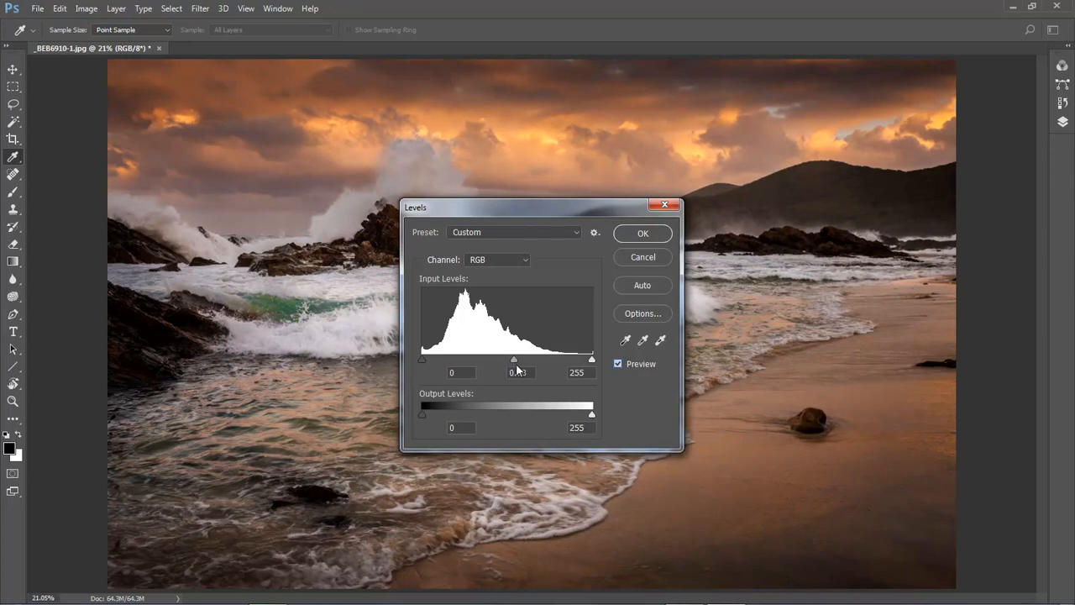
Step: Soften the darkening to a midtone input of 0.95, check it against the original, and apply the Levels adjustment
drag(514, 363, 510, 362)
click(617, 365)
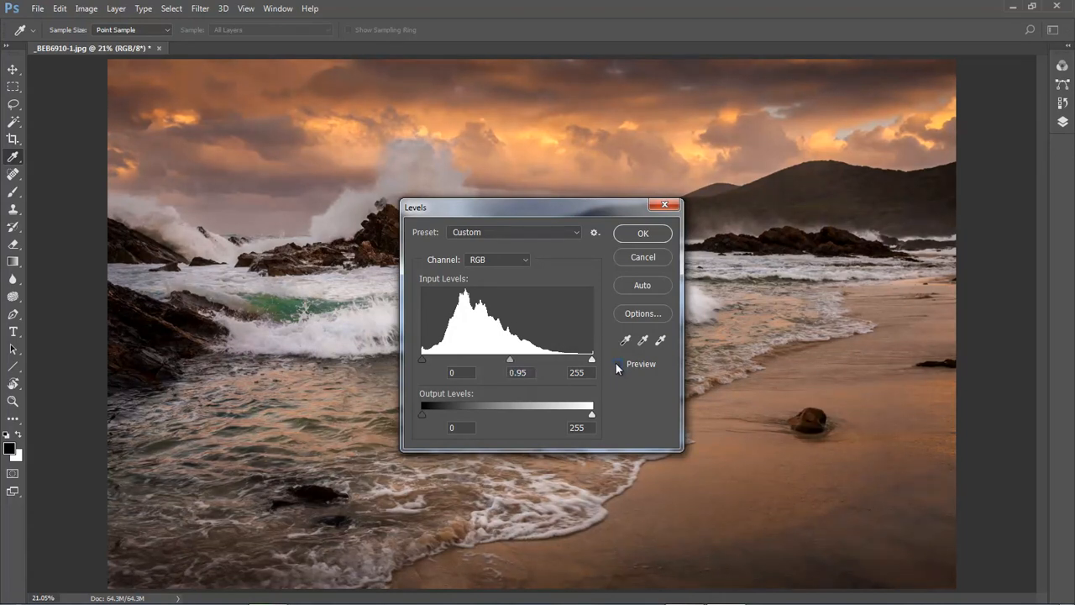
click(643, 232)
key(l)
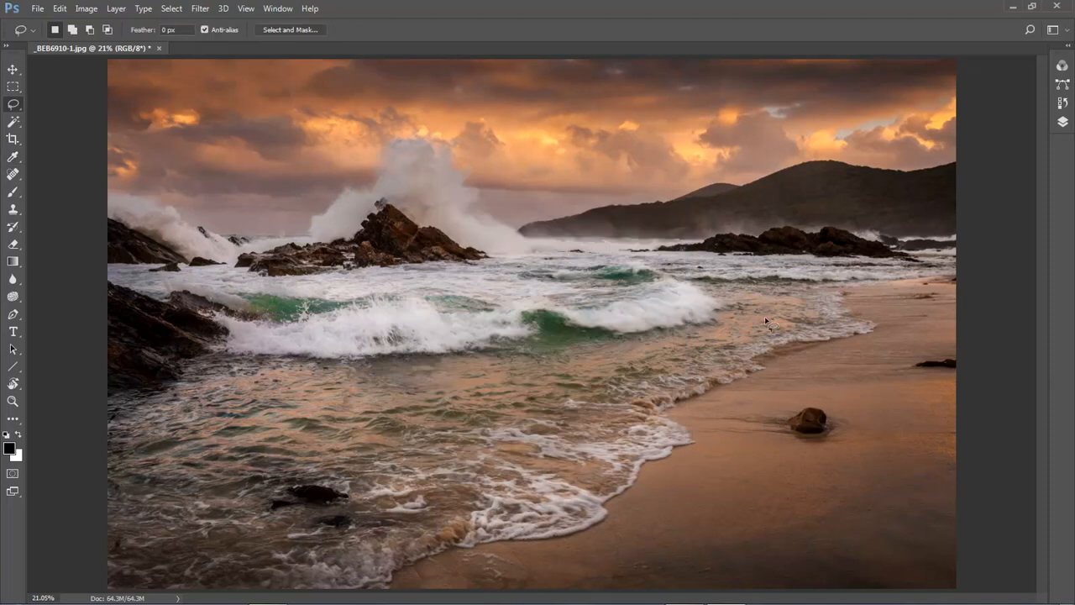